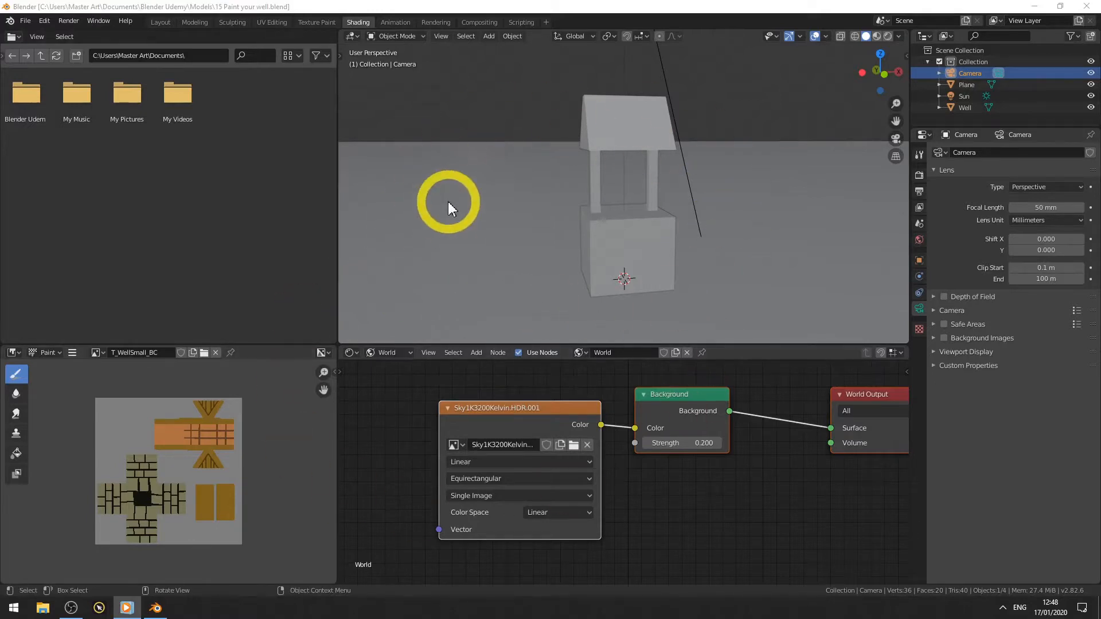
# - Begin saving the scene under a new name and bookmark the Blender Udemy folder inside Documents as a favorite
pyautogui.click(25, 23)
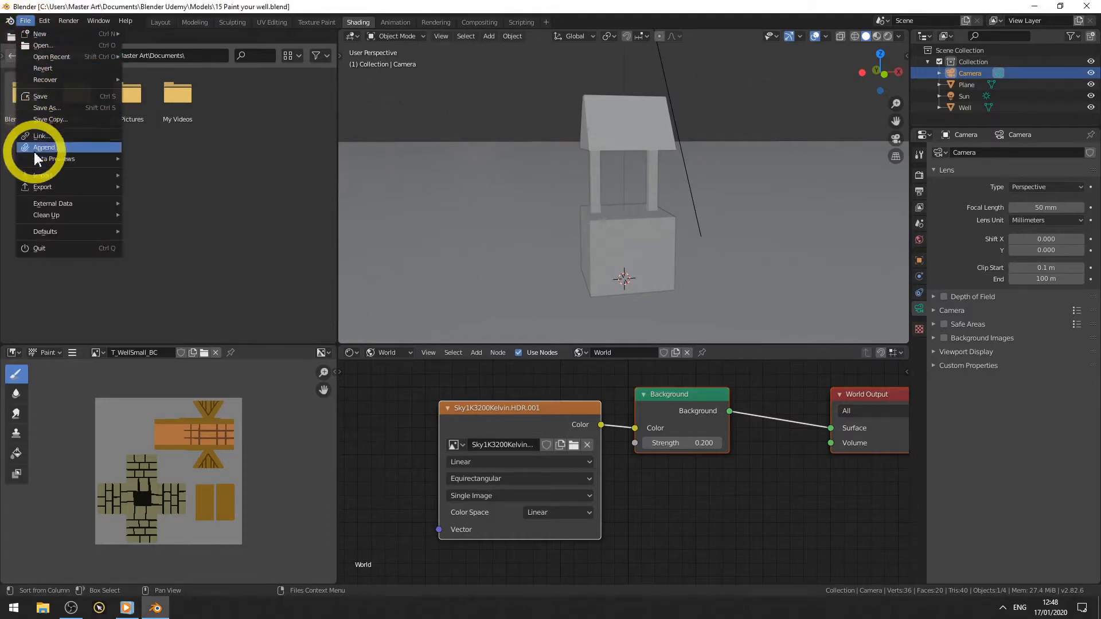
pyautogui.click(101, 108)
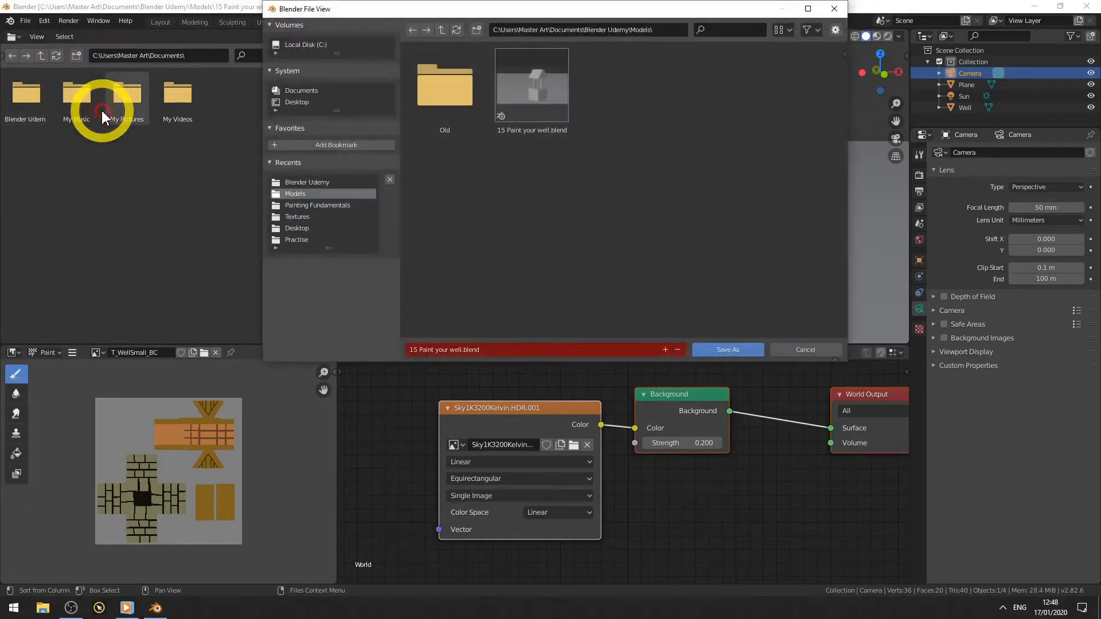
pyautogui.click(441, 28)
pyautogui.click(443, 30)
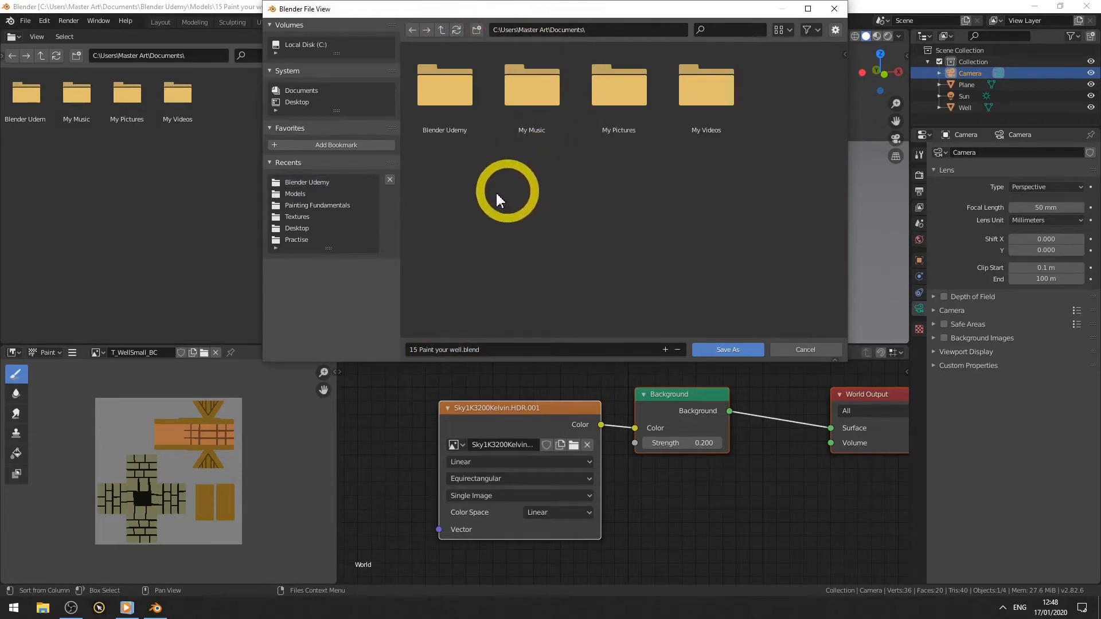
pyautogui.doubleClick(449, 82)
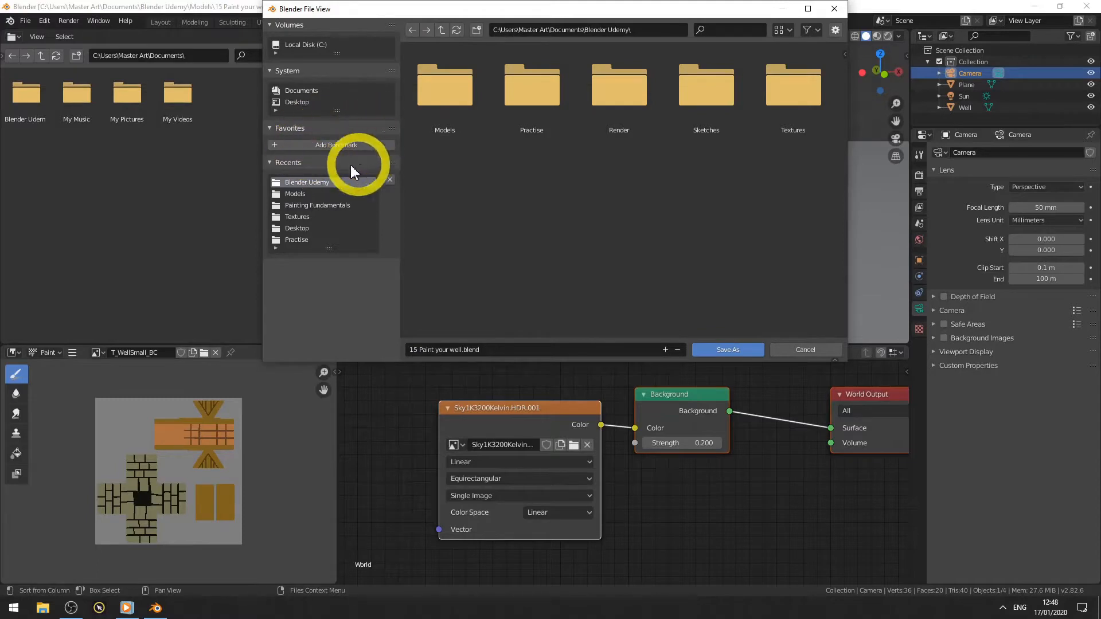
pyautogui.click(334, 144)
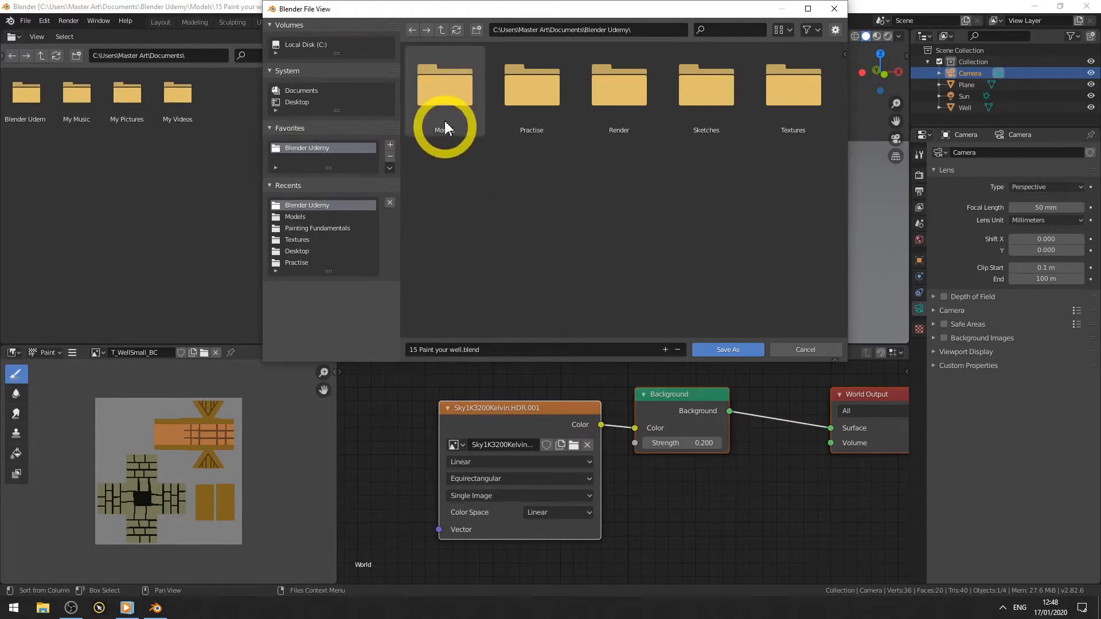
# - Save the scene as "Well Version 2.blend" in the Models folder of Blender Udemy
pyautogui.click(449, 92)
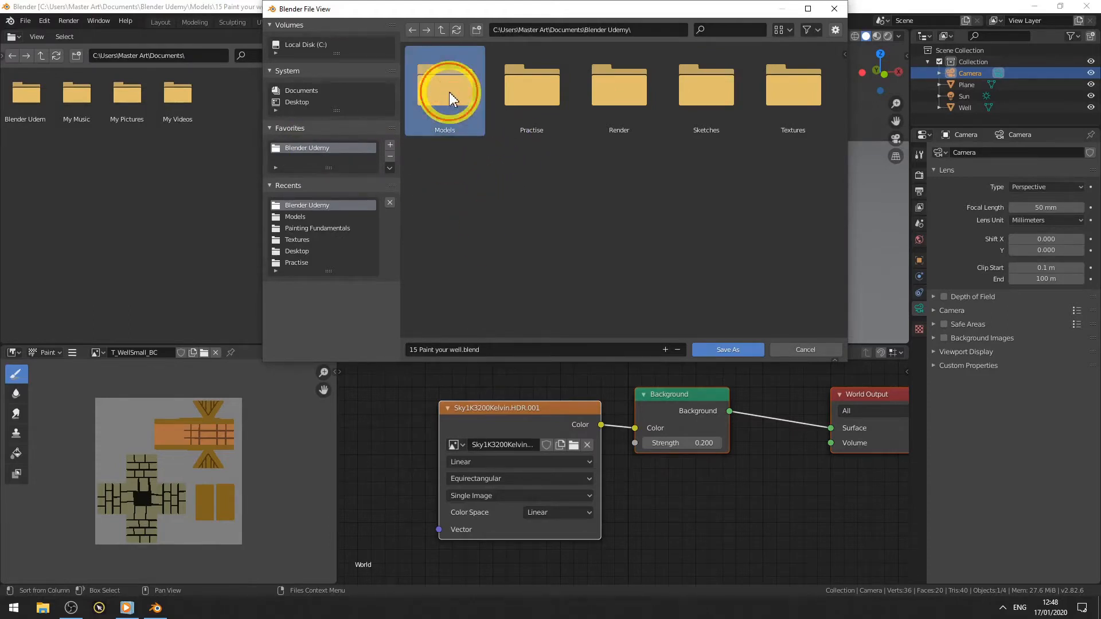
pyautogui.doubleClick(449, 92)
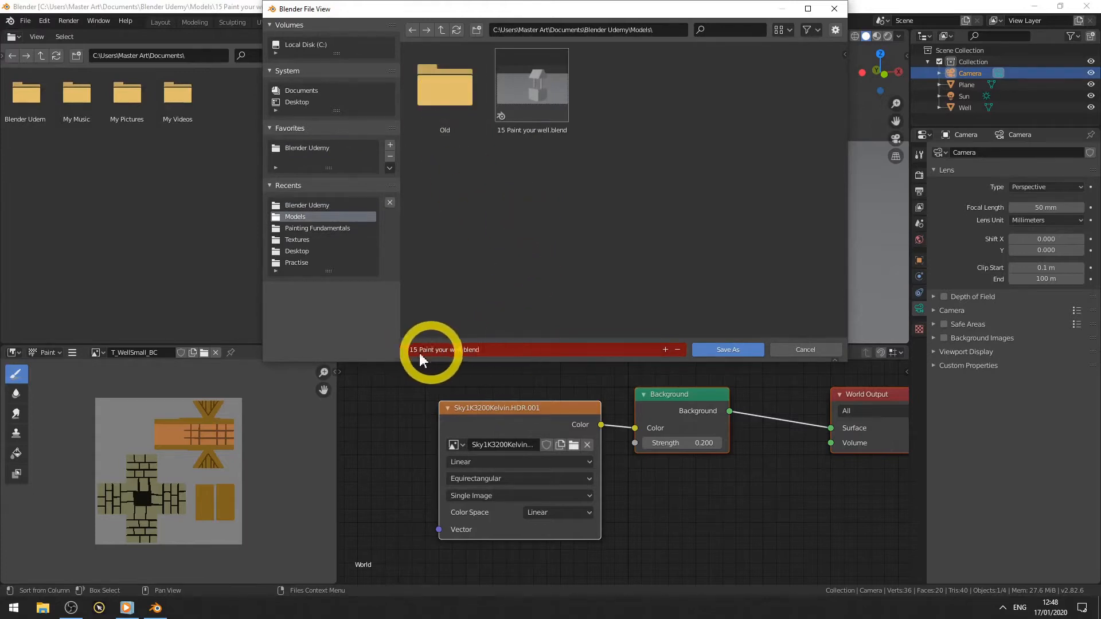
pyautogui.click(456, 349)
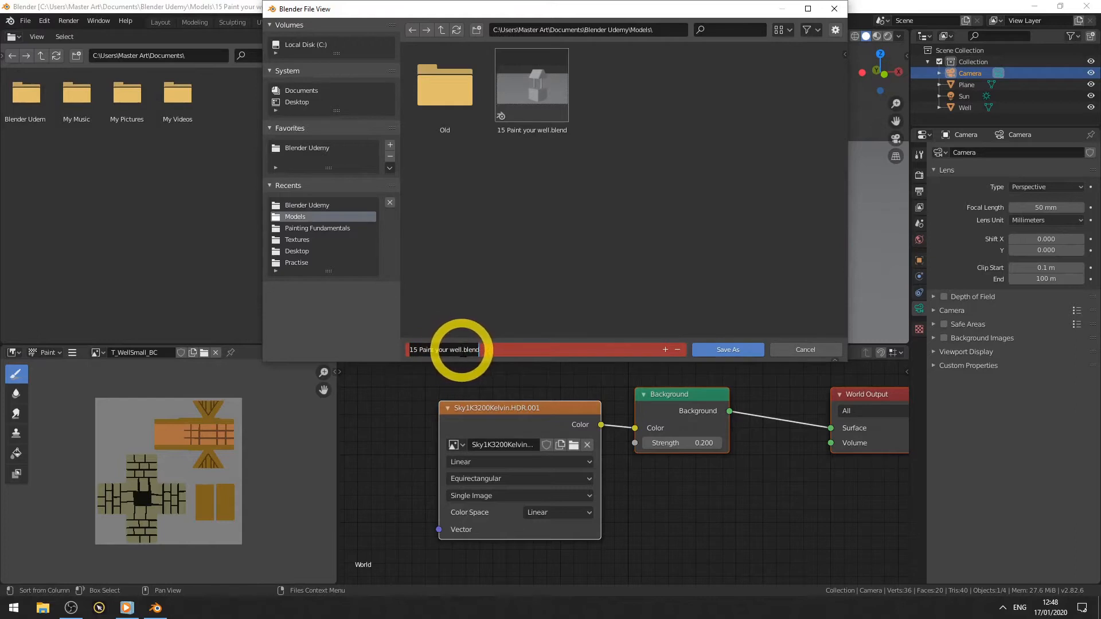
pyautogui.press('BackSpace')
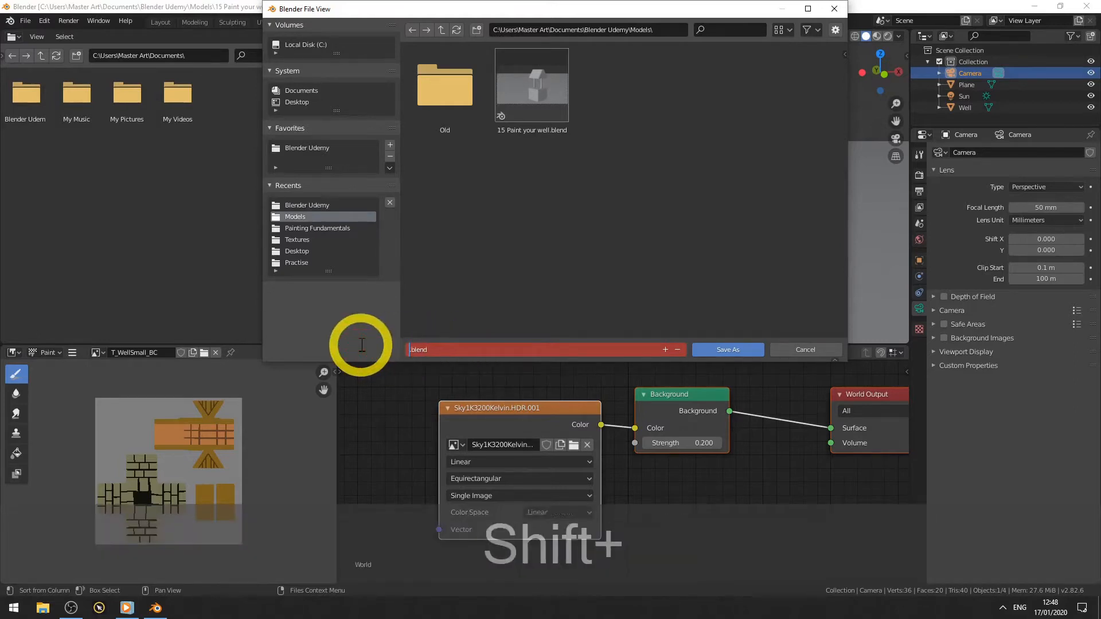
pyautogui.write('Well Ver')
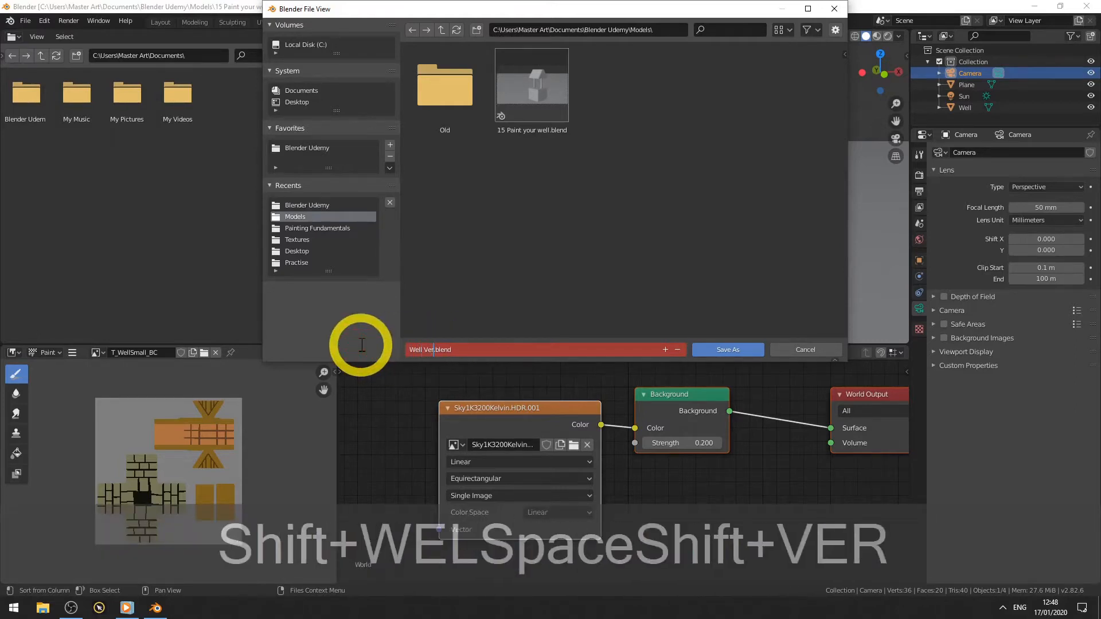
pyautogui.write('sion 2')
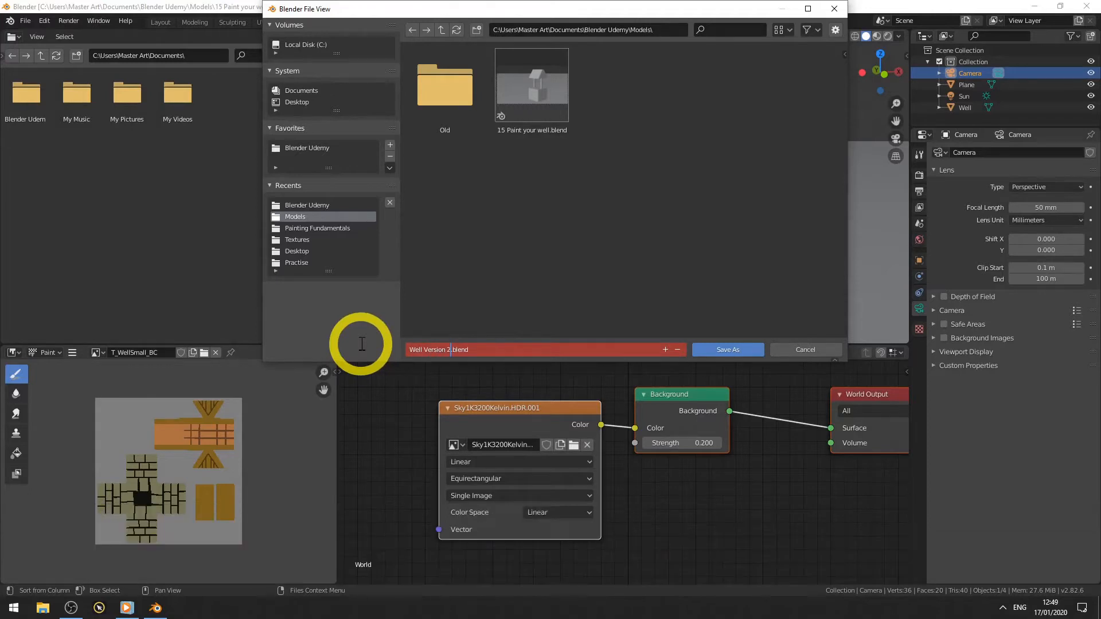
pyautogui.click(663, 298)
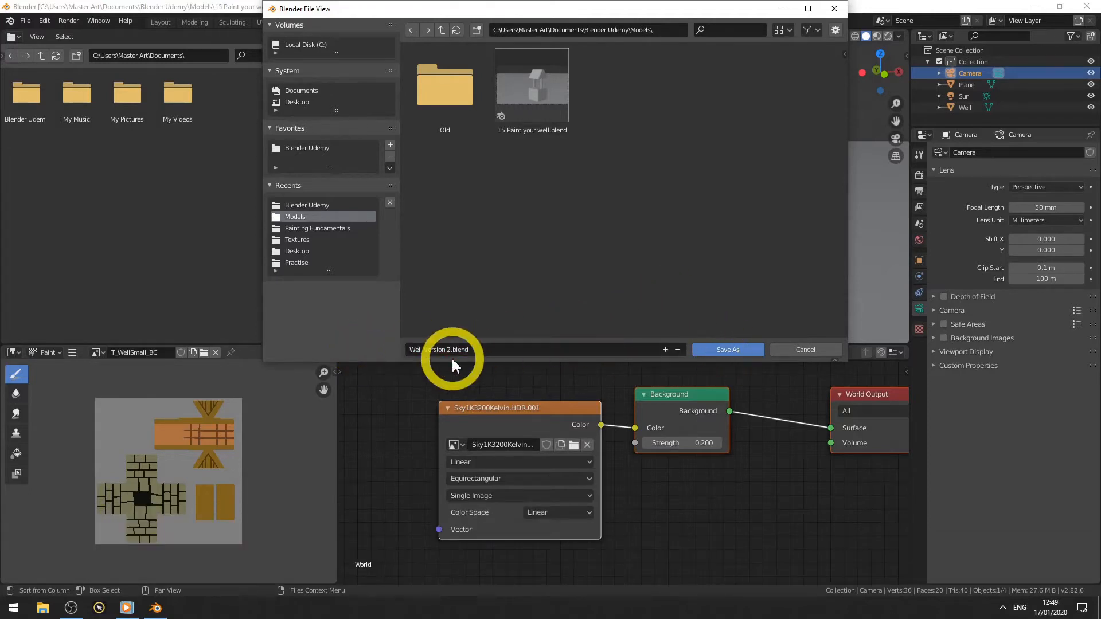
pyautogui.click(711, 350)
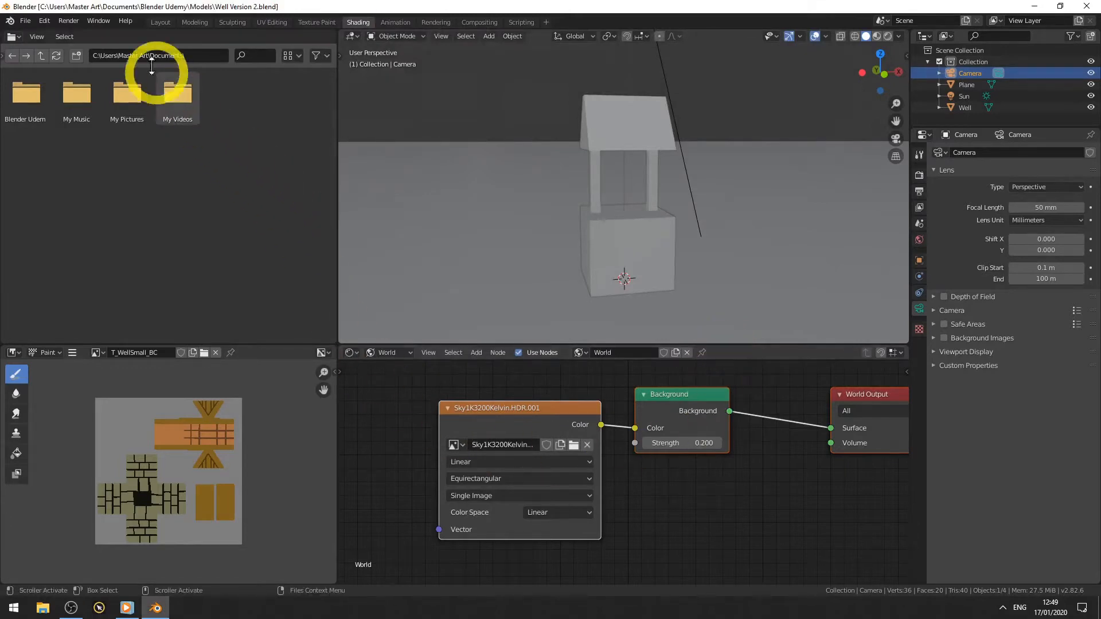
# - In the Layout workspace, select the well and display the solid viewport with Material color and overlays enabled
pyautogui.click(161, 23)
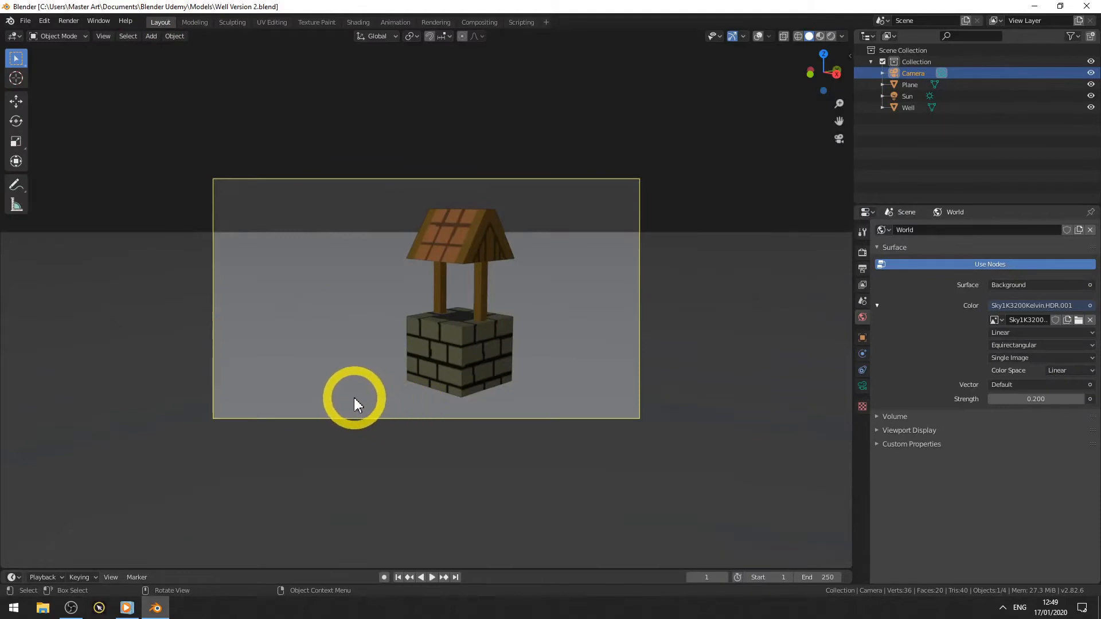
pyautogui.moveTo(353, 397)
pyautogui.mouseDown(button='middle')
pyautogui.moveTo(393, 399)
pyautogui.moveTo(347, 397)
pyautogui.mouseUp(button='middle')
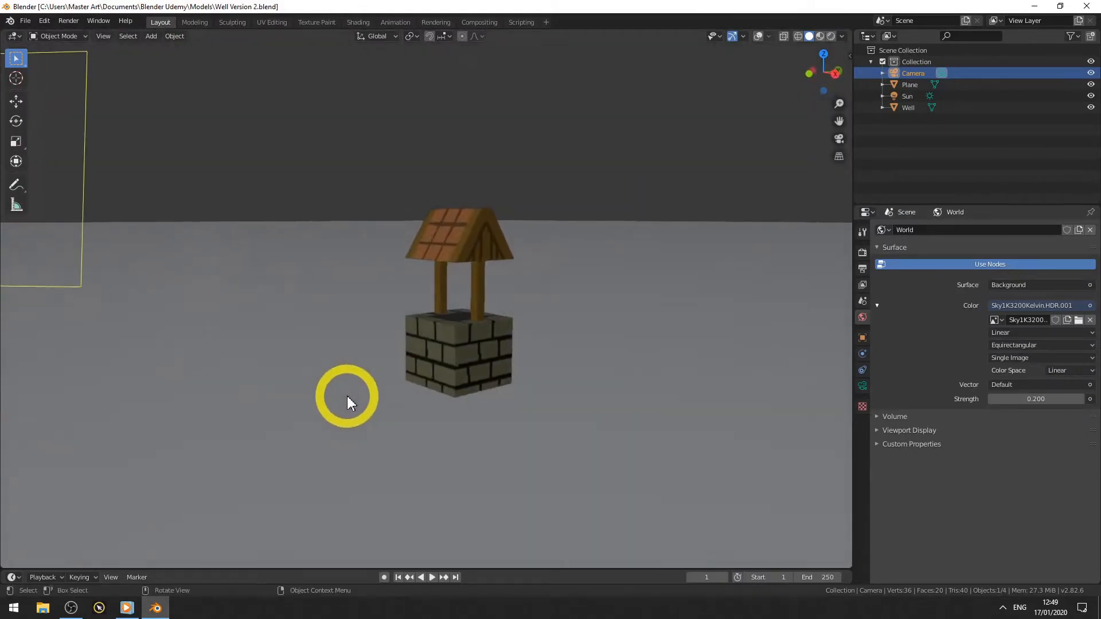
pyautogui.click(467, 358)
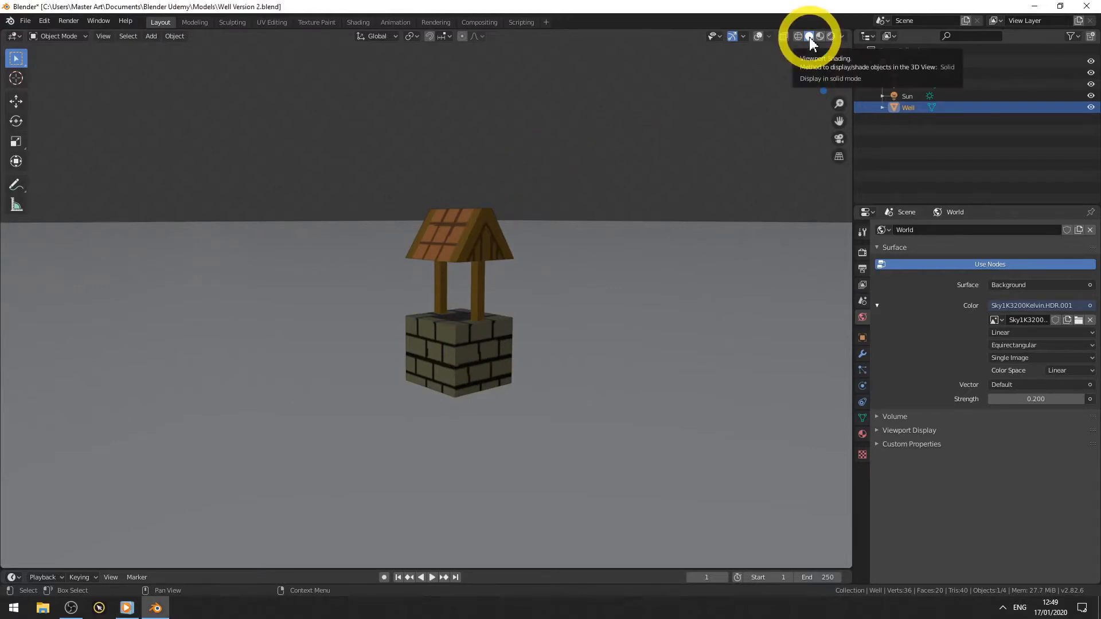
pyautogui.click(841, 36)
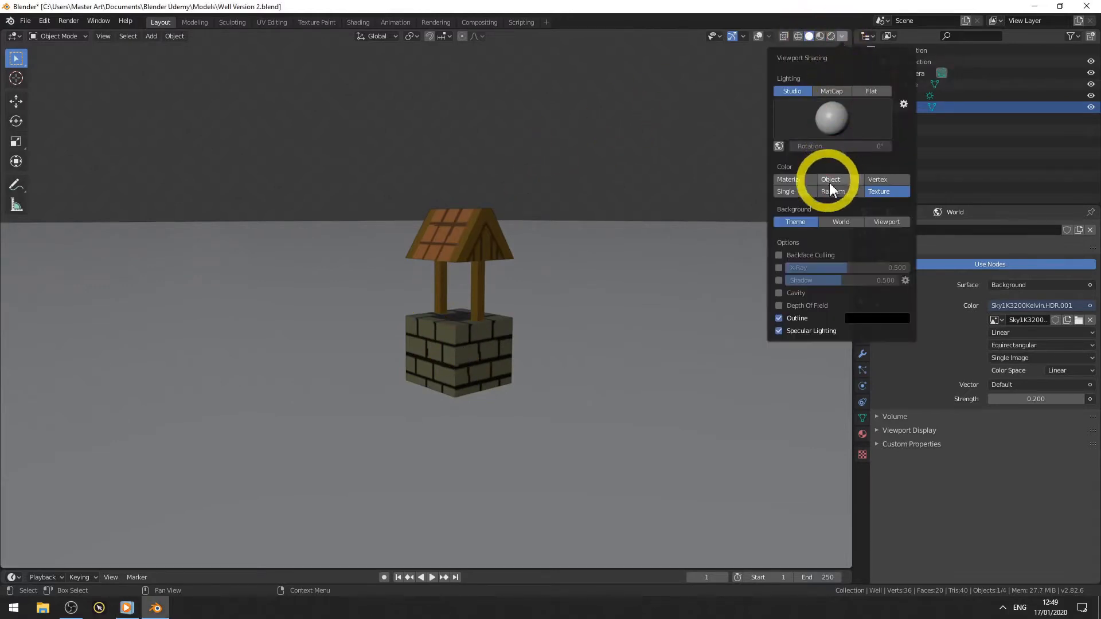
pyautogui.click(798, 179)
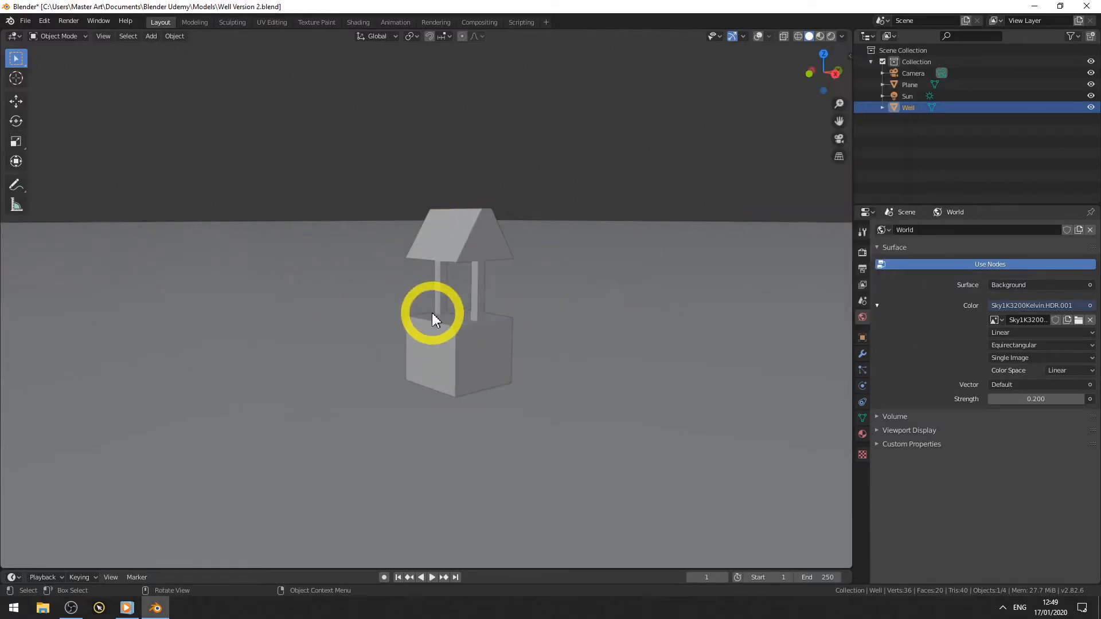
pyautogui.click(760, 38)
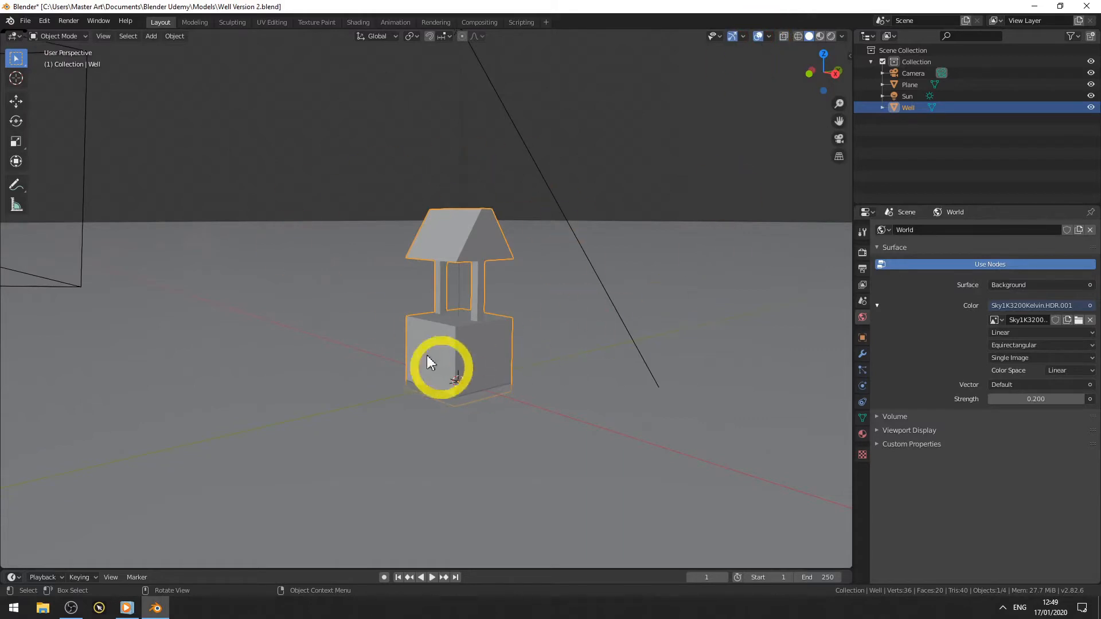
# - Isolate the selected well in local view so the ground plane and other objects are hidden
pyautogui.scroll(-4, 411, 365)
pyautogui.scroll(5, 411, 365)
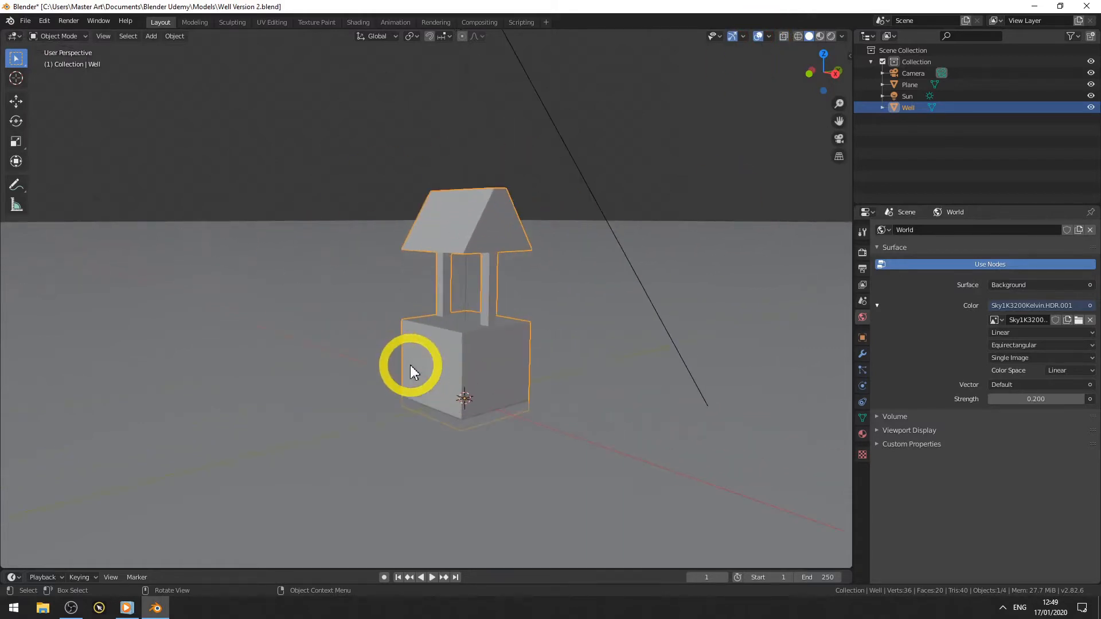
pyautogui.press('KP_Divide')
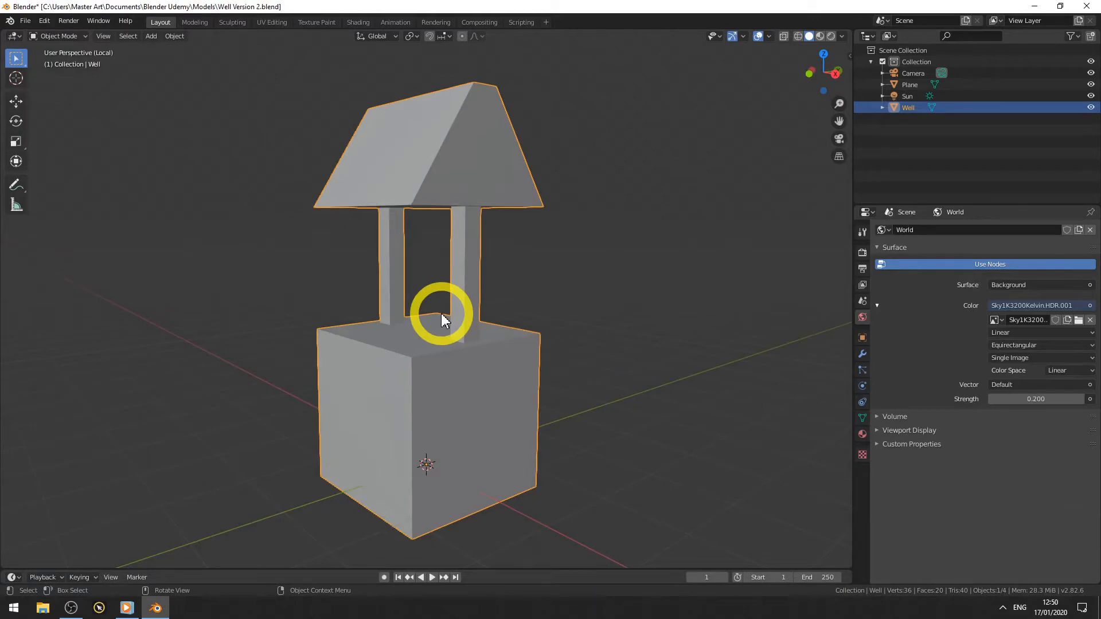
pyautogui.moveTo(445, 320); pyautogui.dragTo(433, 353, button='middle')
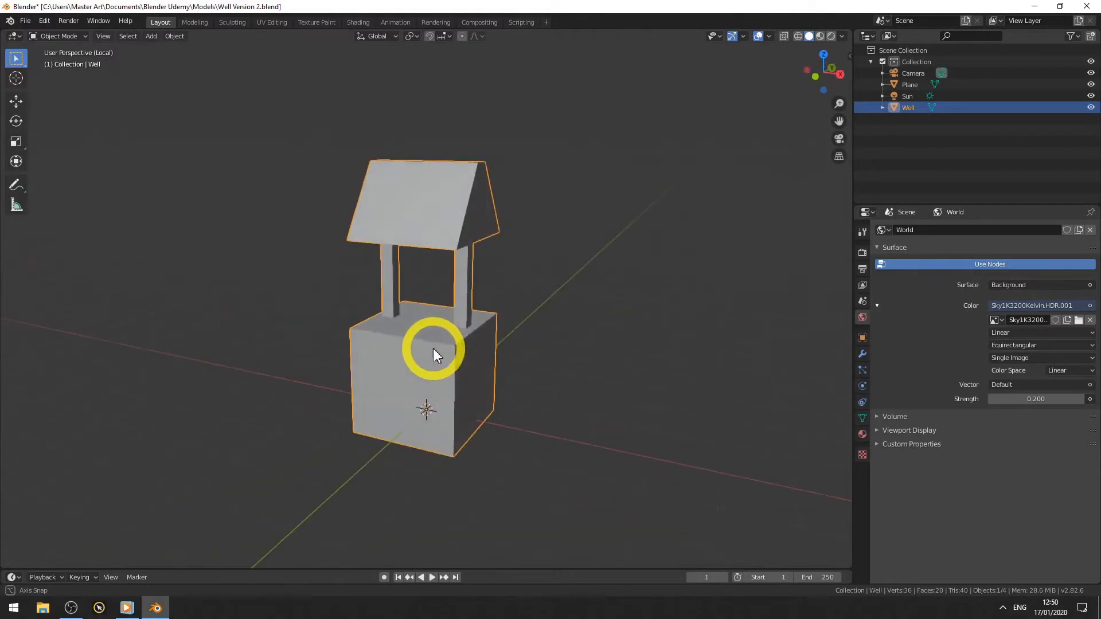
pyautogui.press('KP_Divide')
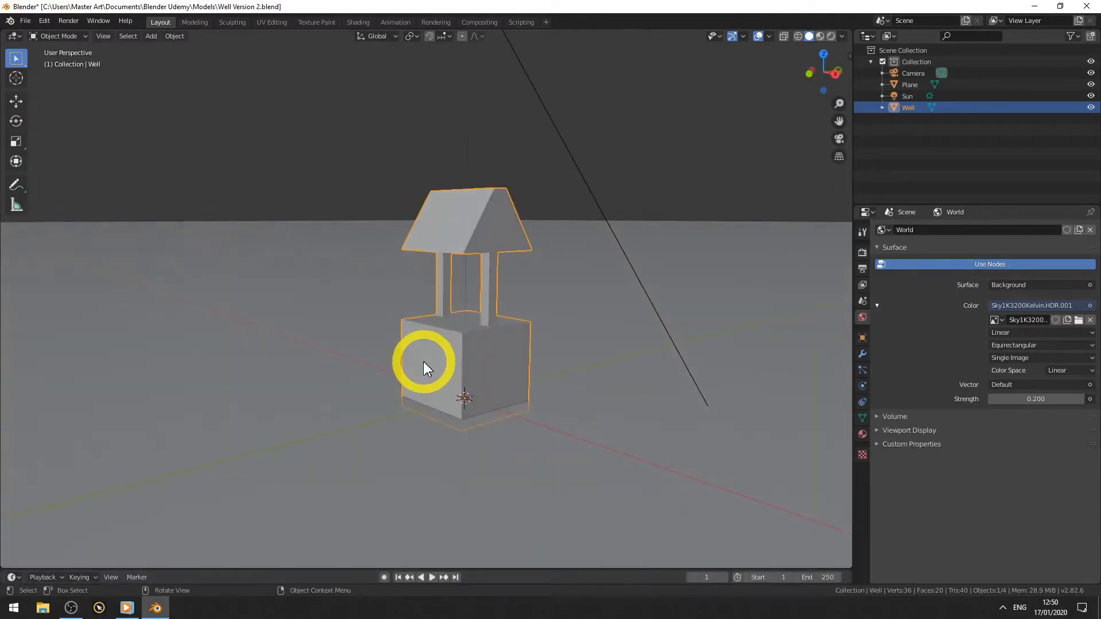
pyautogui.press('KP_Divide')
# - Enter Edit Mode on the well, clear the selection and select only the top face of its square base in face mode
pyautogui.moveTo(413, 359)
pyautogui.mouseDown(button='middle')
pyautogui.moveTo(401, 358)
pyautogui.moveTo(414, 359)
pyautogui.mouseUp(button='middle')
pyautogui.press('Tab')
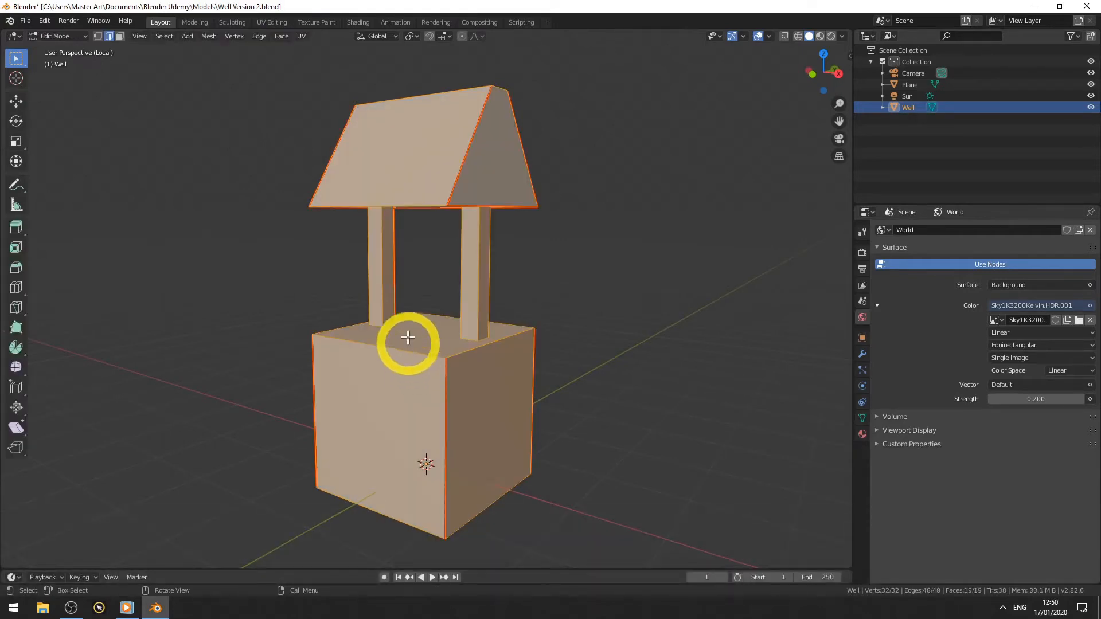
pyautogui.hotkey('alt', 'a')
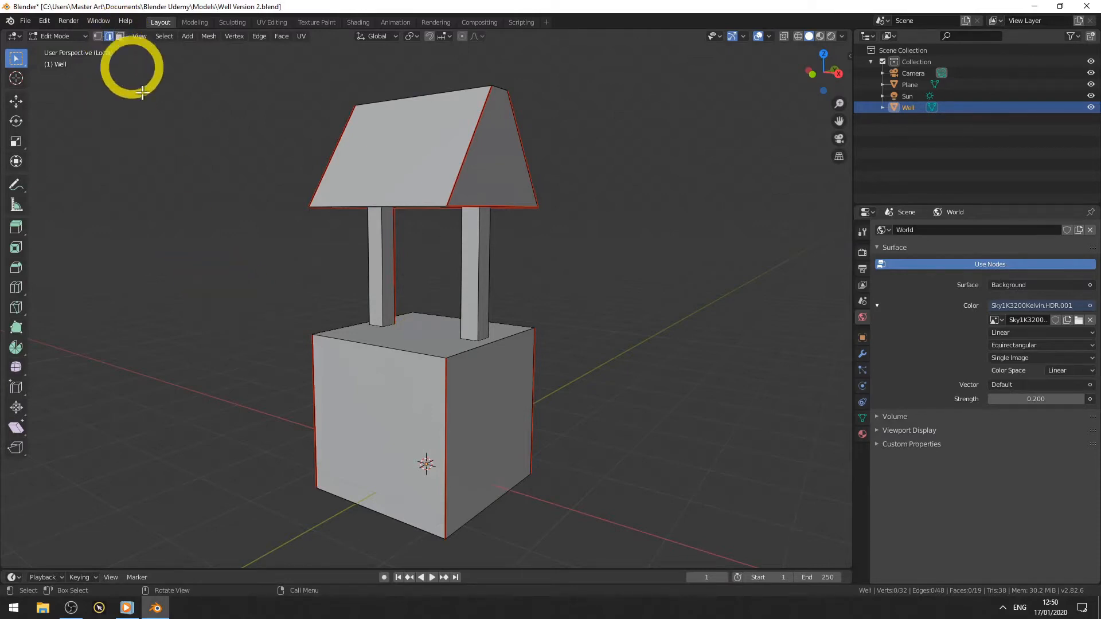
pyautogui.press('3')
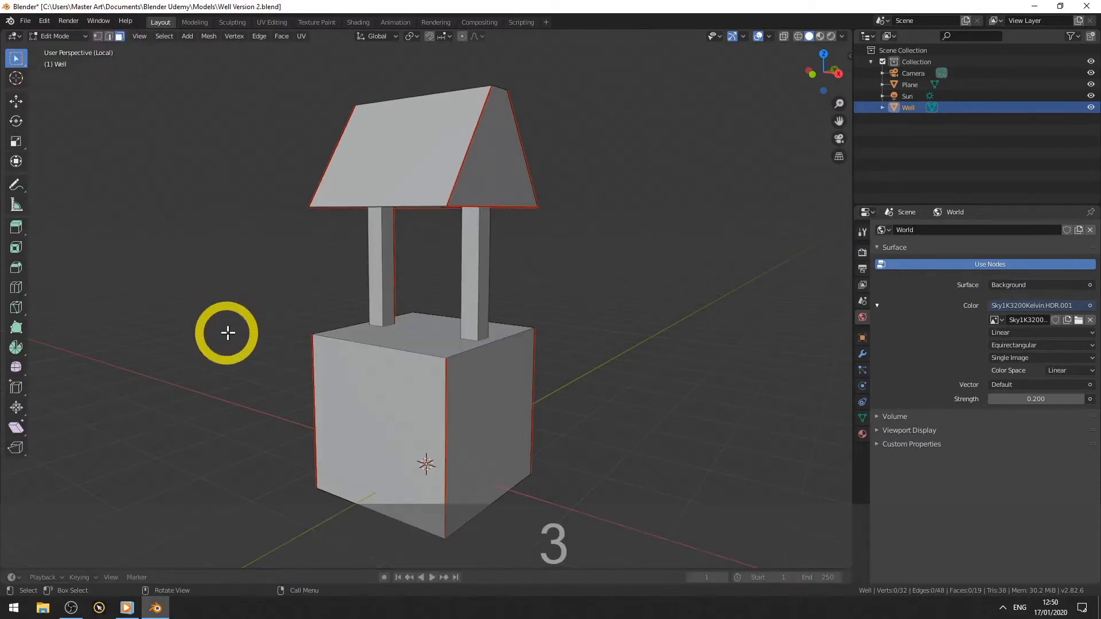
pyautogui.click(434, 340)
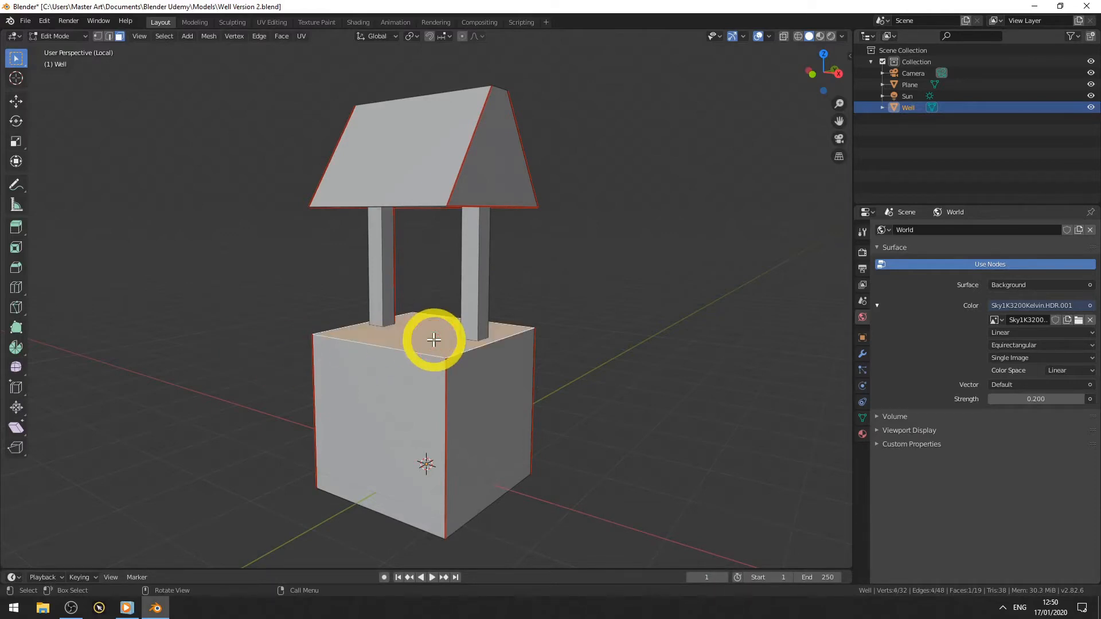
pyautogui.moveTo(363, 351); pyautogui.dragTo(364, 360, button='middle')
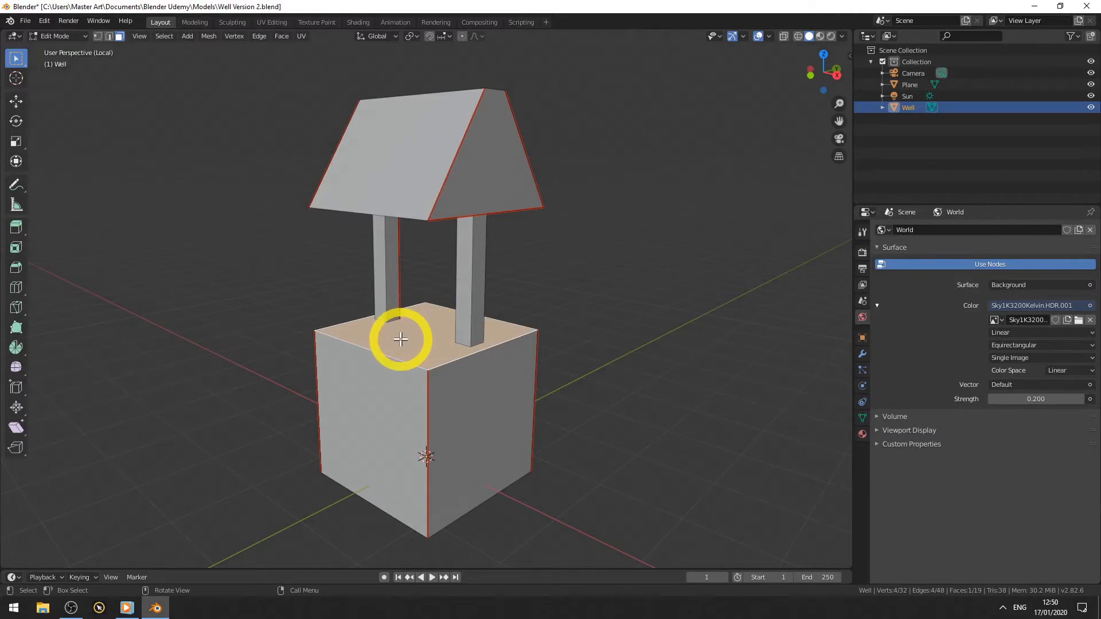
pyautogui.press('s')
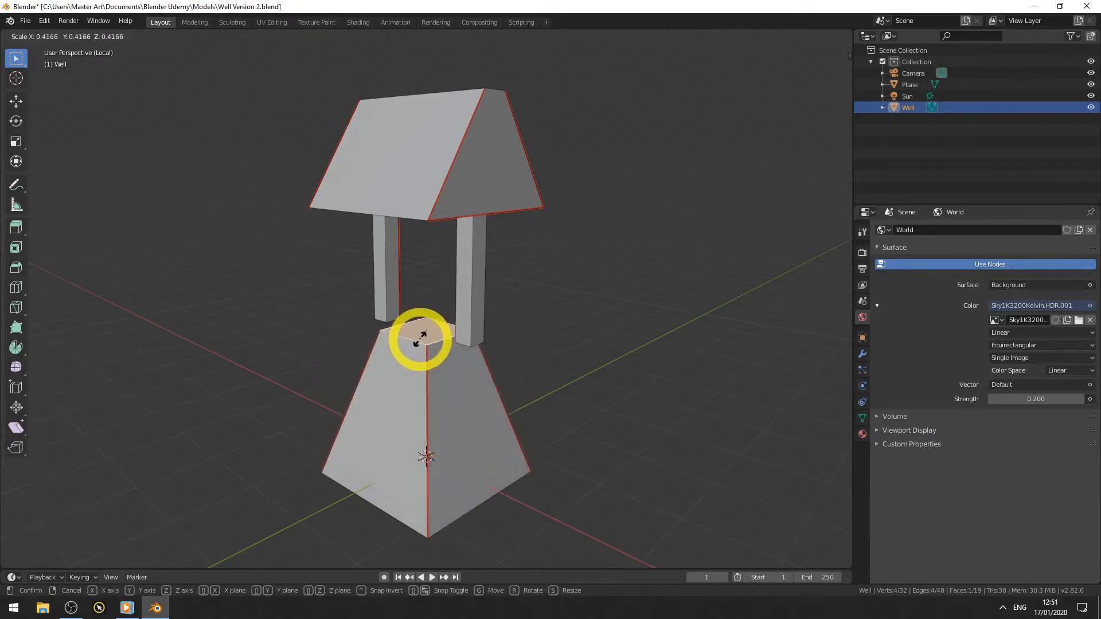
pyautogui.press('Escape')
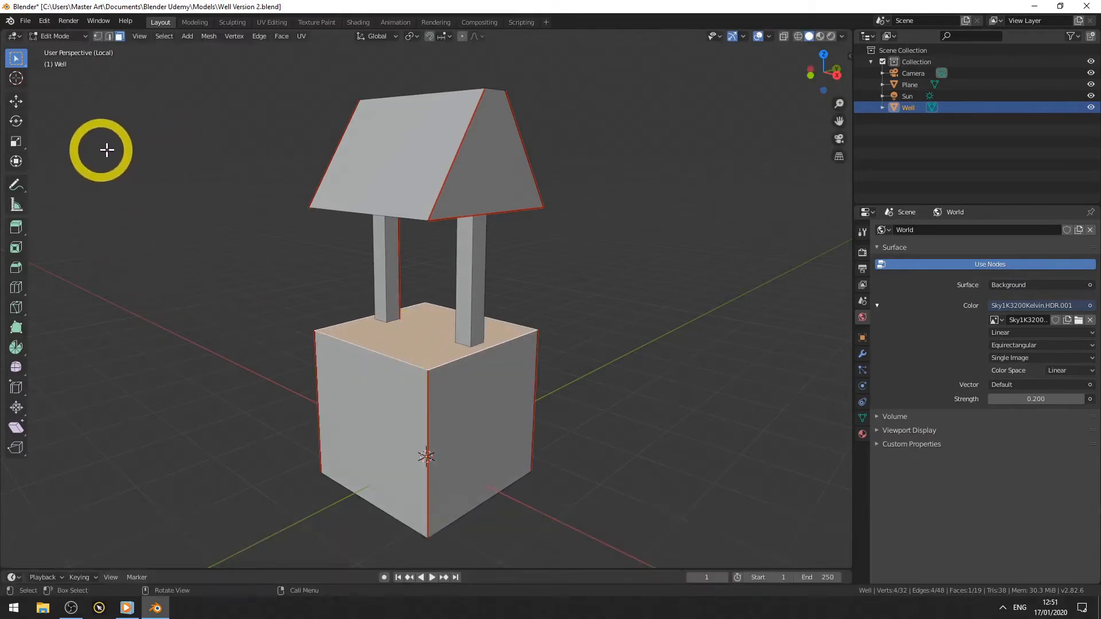
pyautogui.press('s')
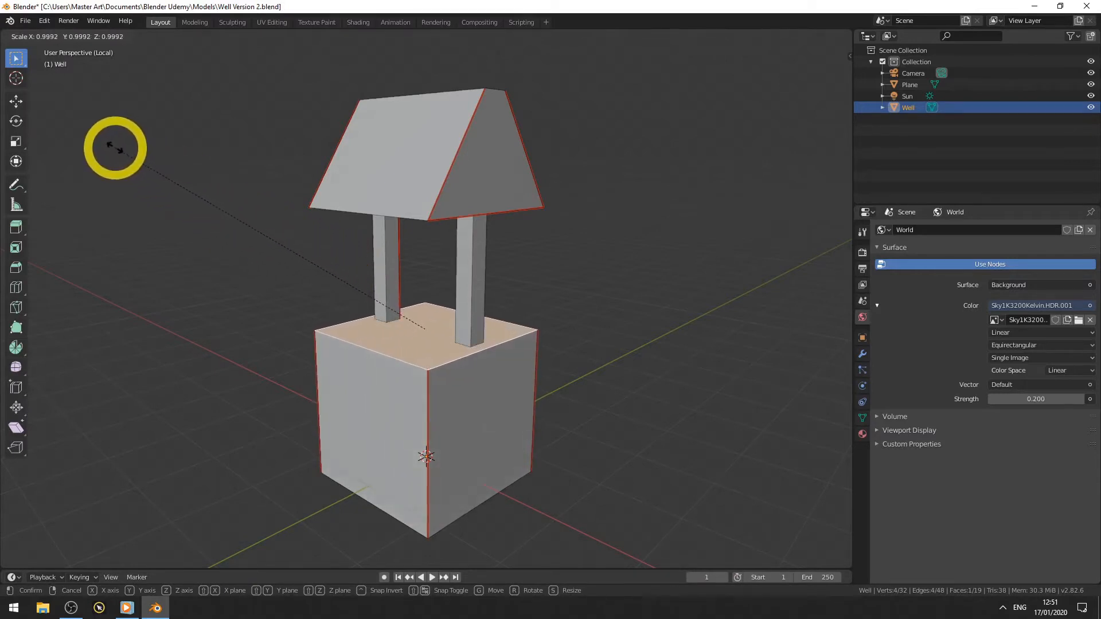
pyautogui.press('shift')
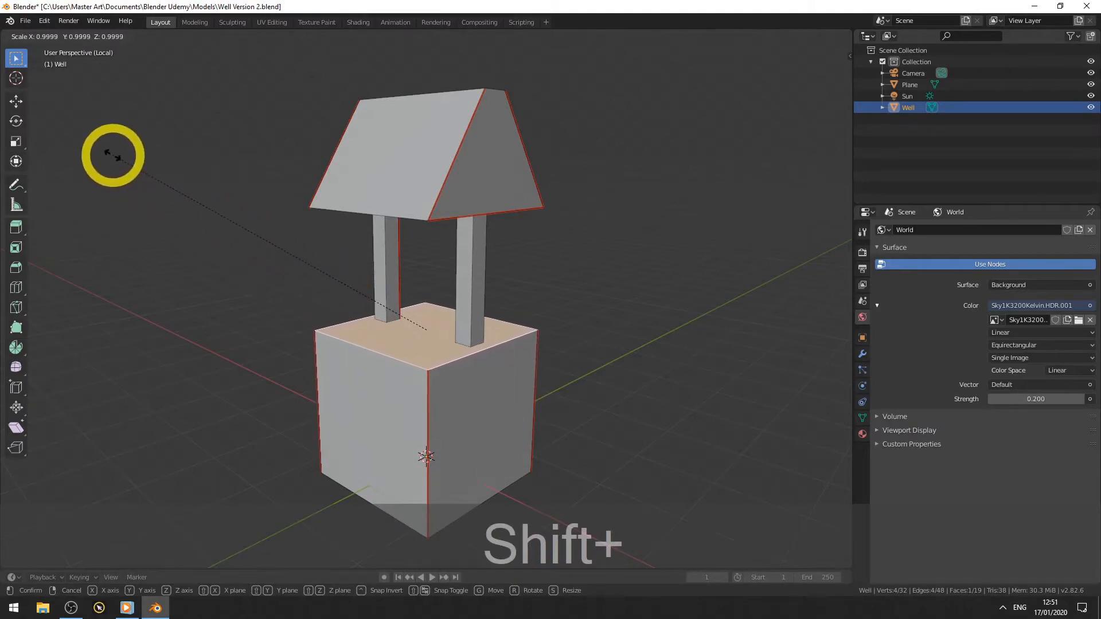
pyautogui.press('Escape')
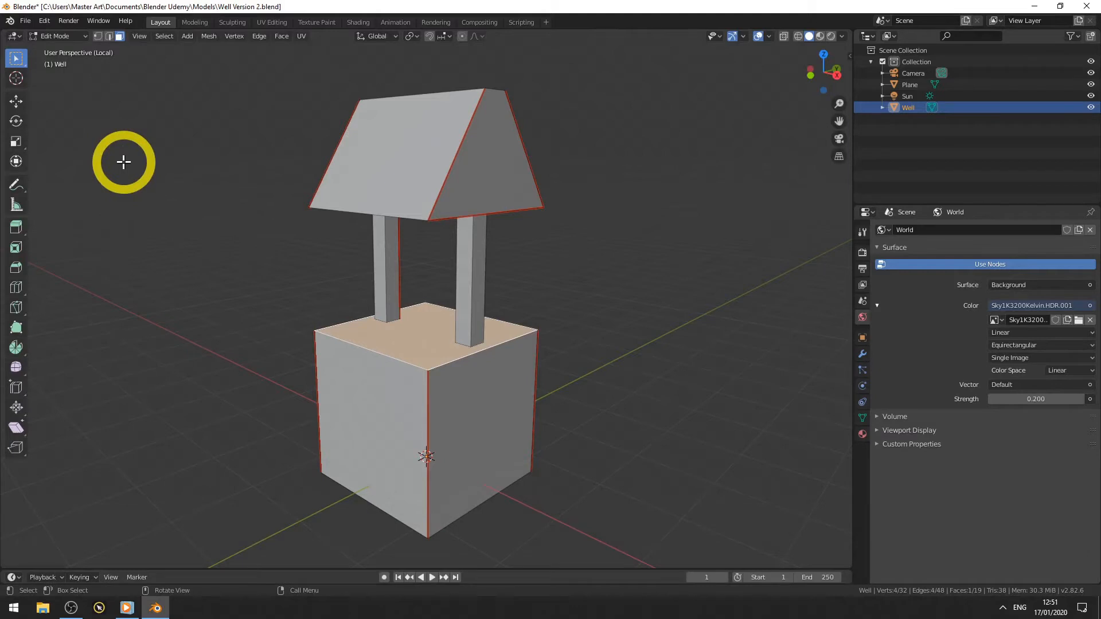
# - Inset the top face of the well's base with a thickness of about 0.52
pyautogui.press('i')
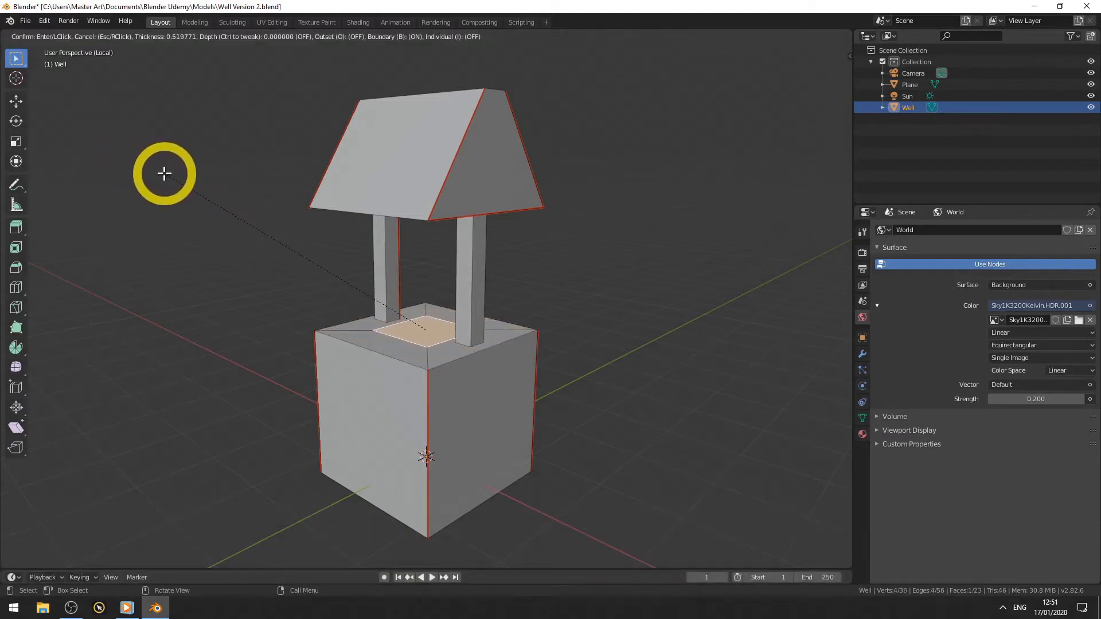
pyautogui.click(163, 173)
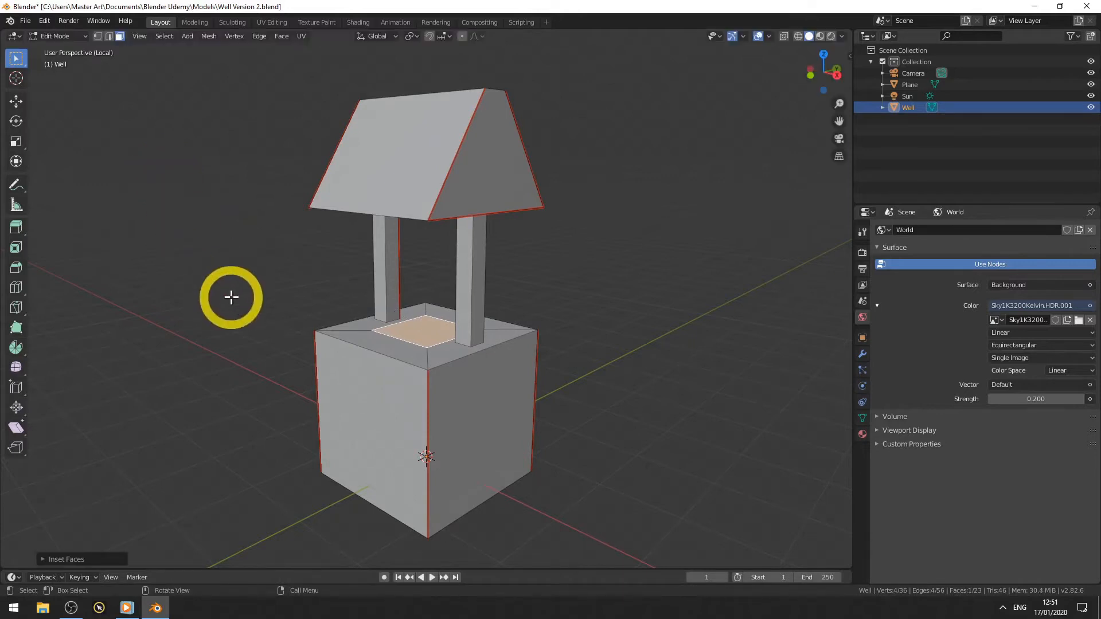
# - Extrude the inset top face of the well's base -2 m to hollow out a square shaft down to the bottom
pyautogui.press('KP_1')
pyautogui.press('KP_8')
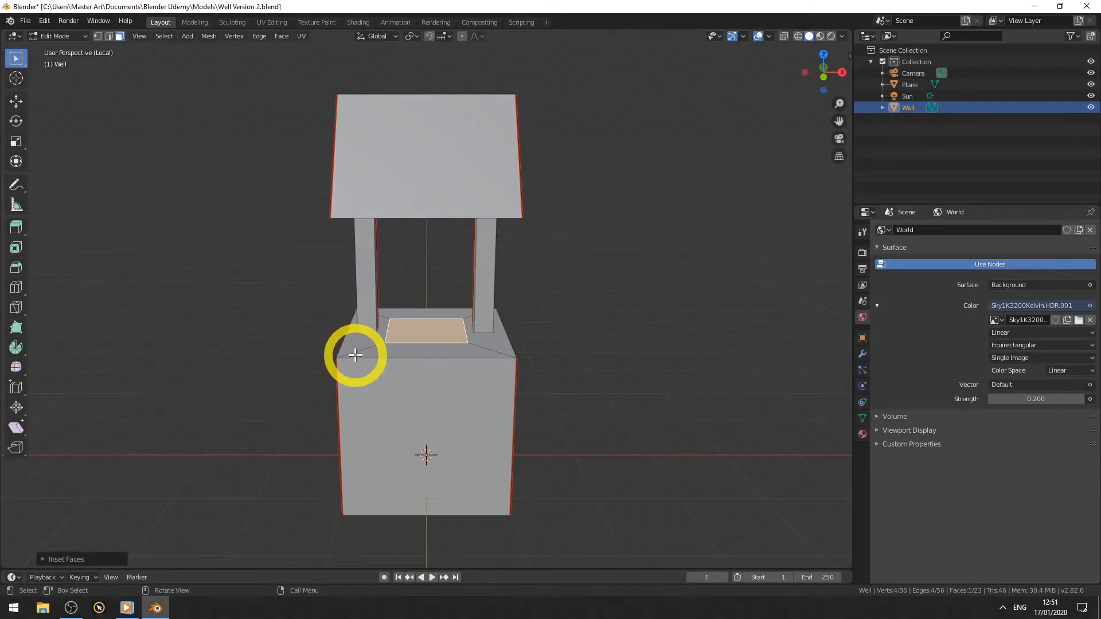
pyautogui.moveTo(354, 355); pyautogui.dragTo(306, 367, button='middle')
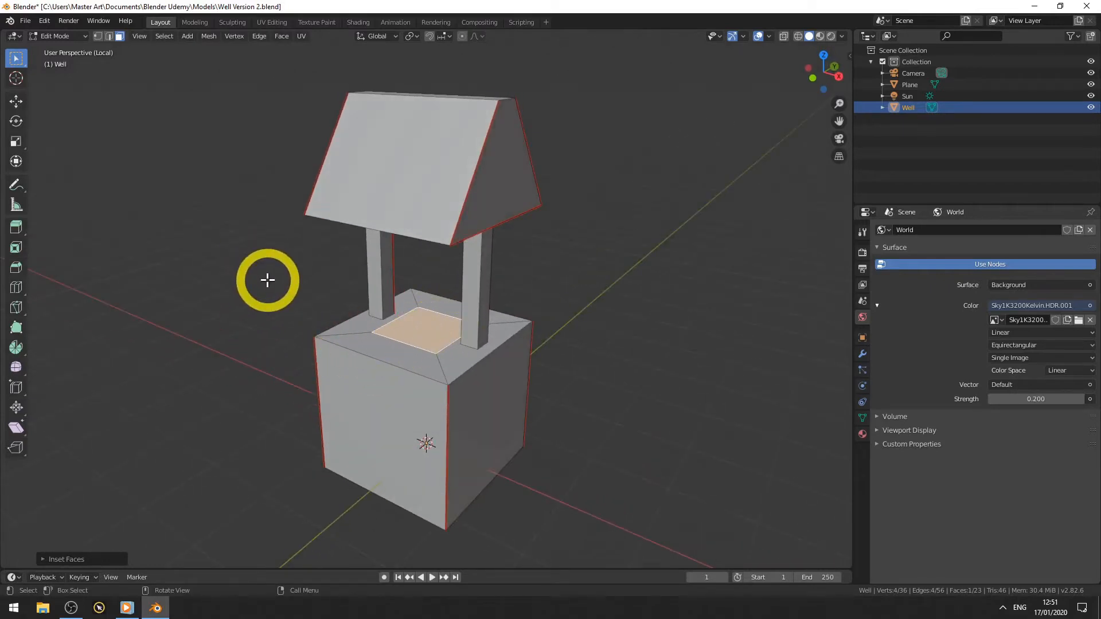
pyautogui.press('e')
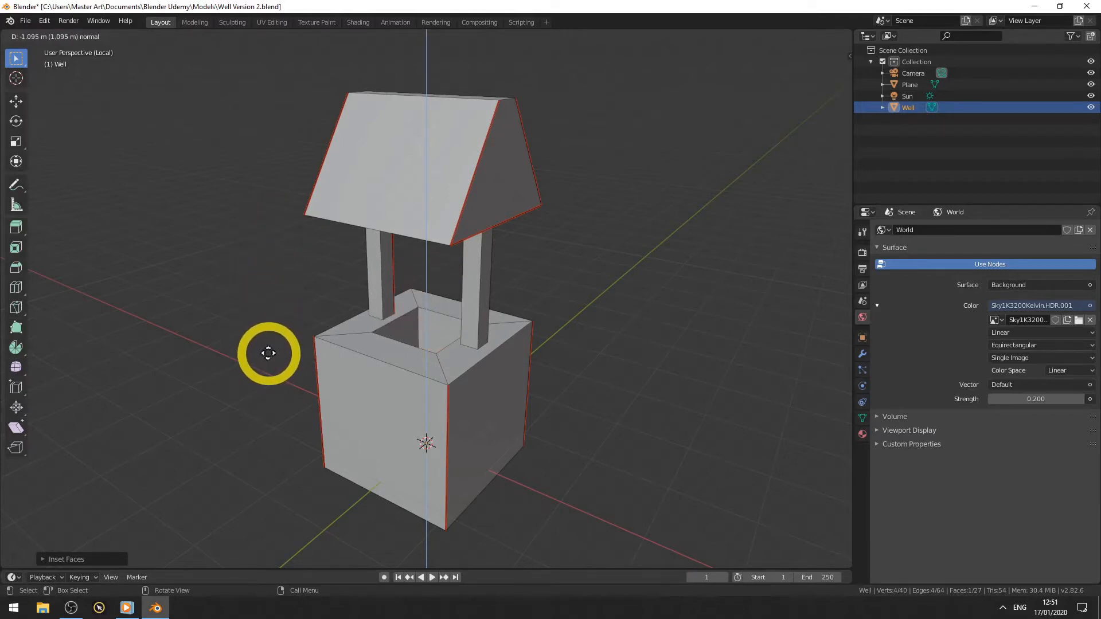
pyautogui.press('KP_Subtract')
pyautogui.press('KP_2')
pyautogui.press('Return')
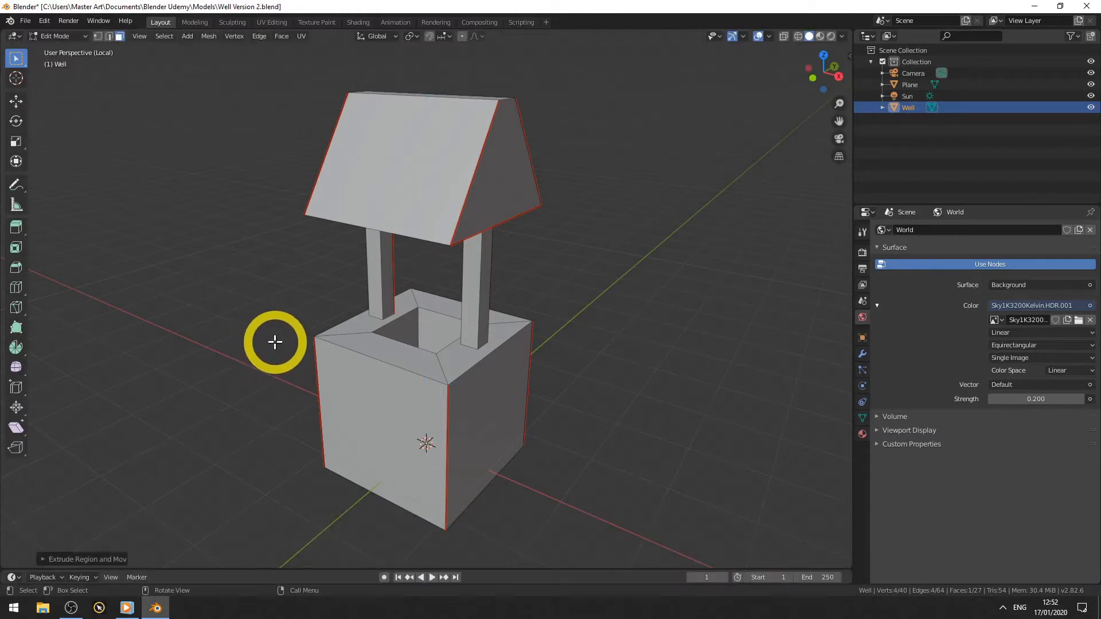
# - Delete the selected face at the bottom of the shaft in wireframe display, and return the viewport to solid shading
pyautogui.press('z')
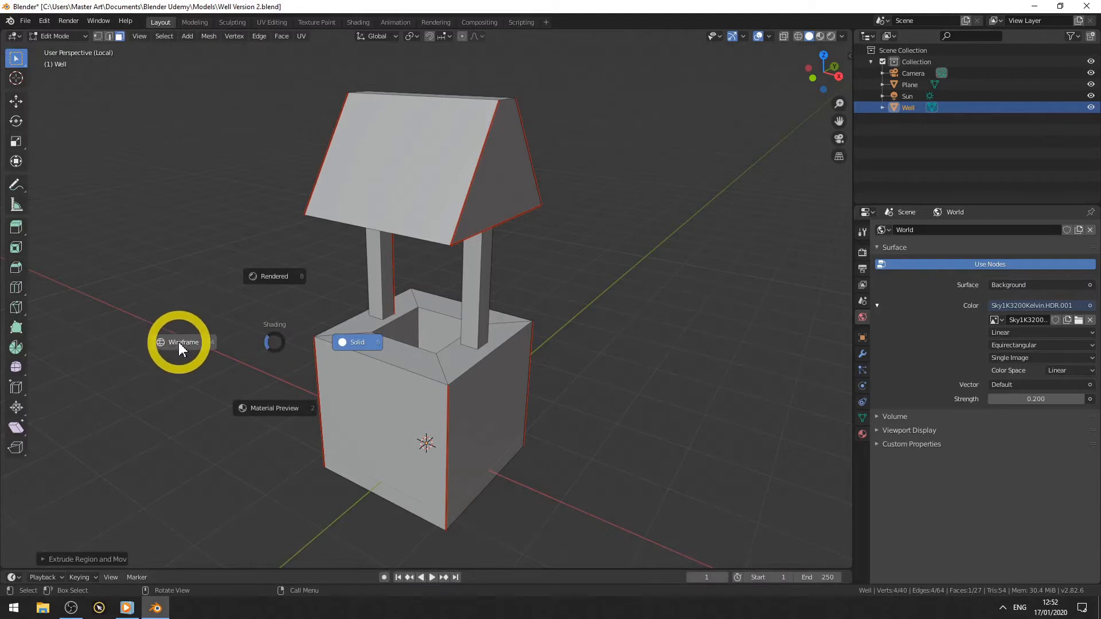
pyautogui.click(175, 343)
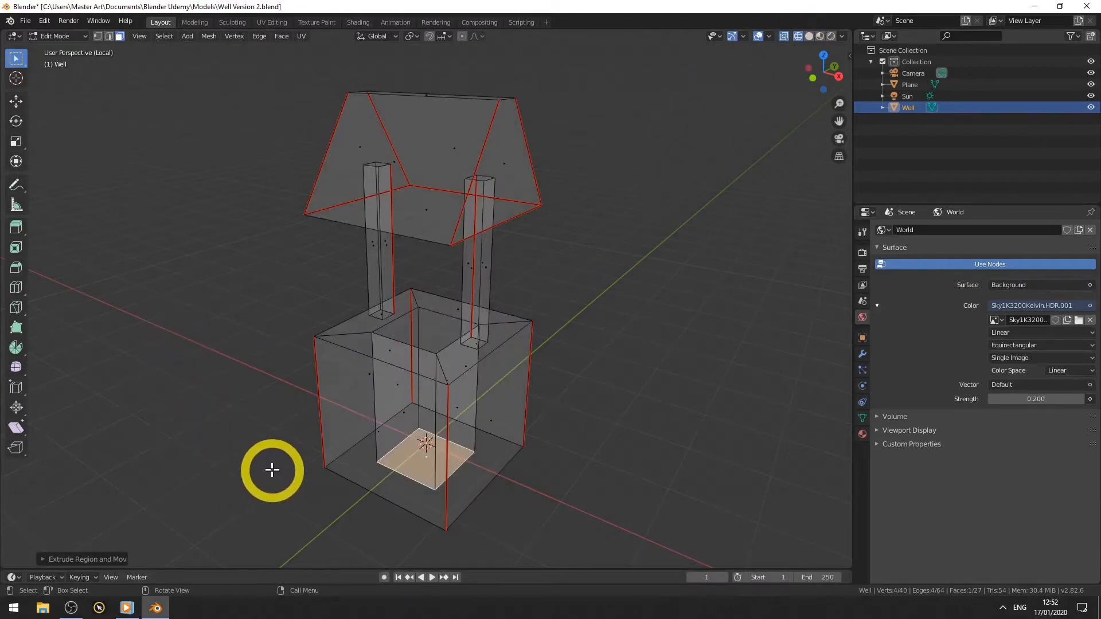
pyautogui.press('KP_1')
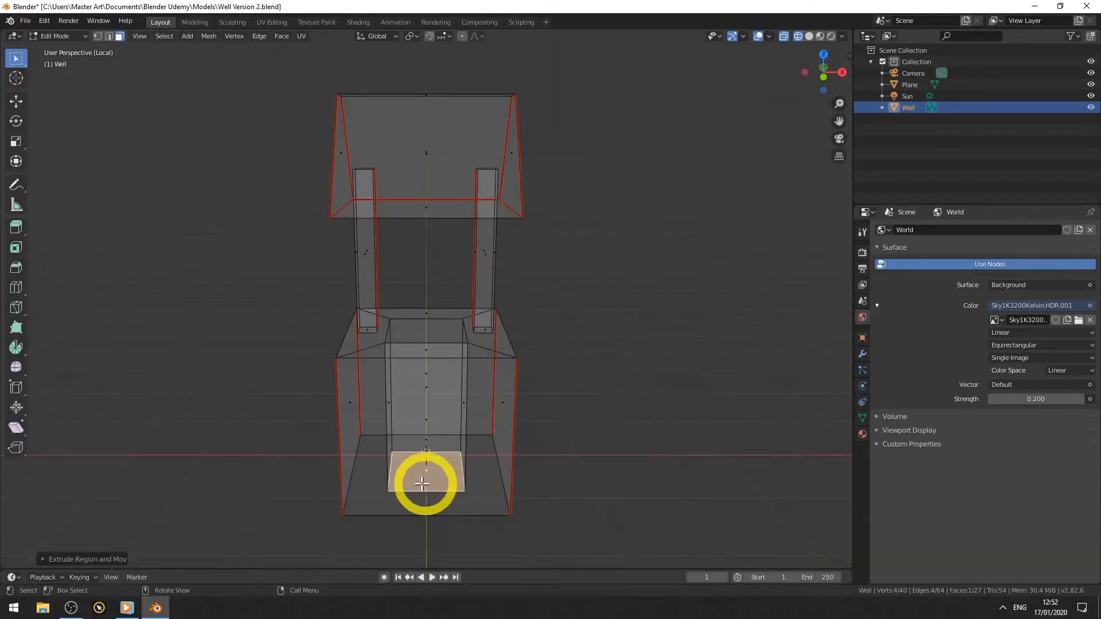
pyautogui.press('x')
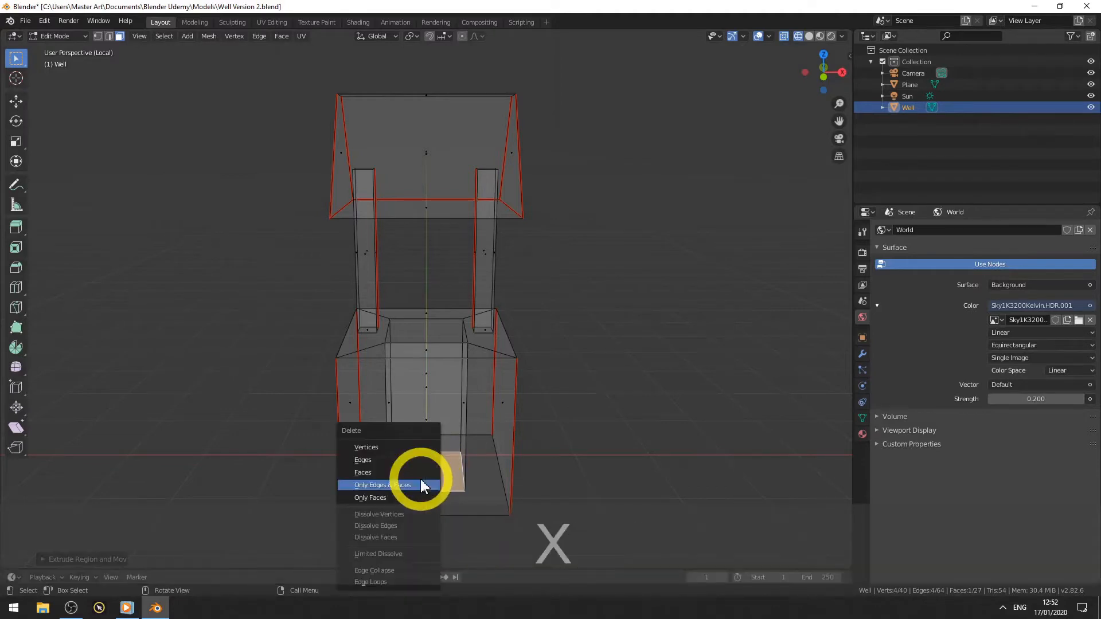
pyautogui.click(363, 472)
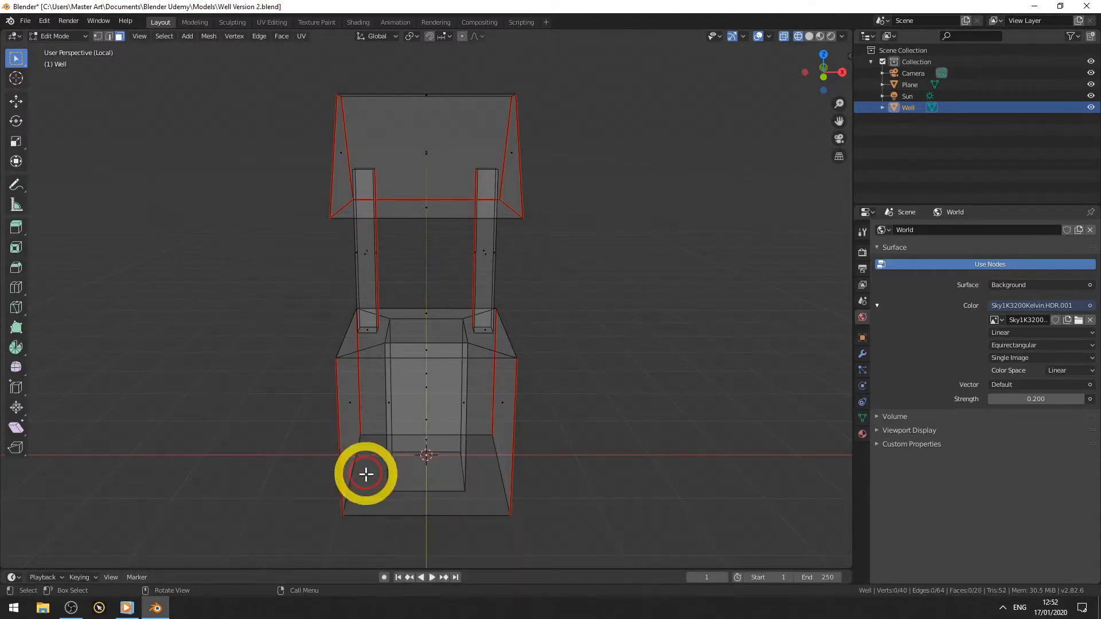
pyautogui.moveTo(226, 464); pyautogui.dragTo(240, 446, button='middle')
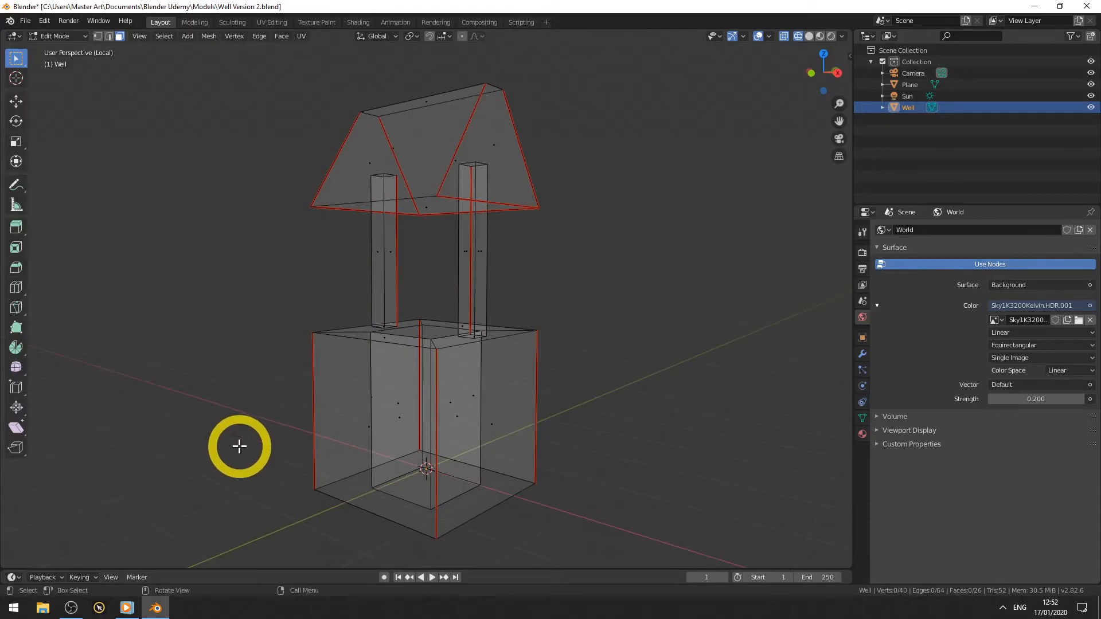
pyautogui.press('z')
pyautogui.click(323, 447)
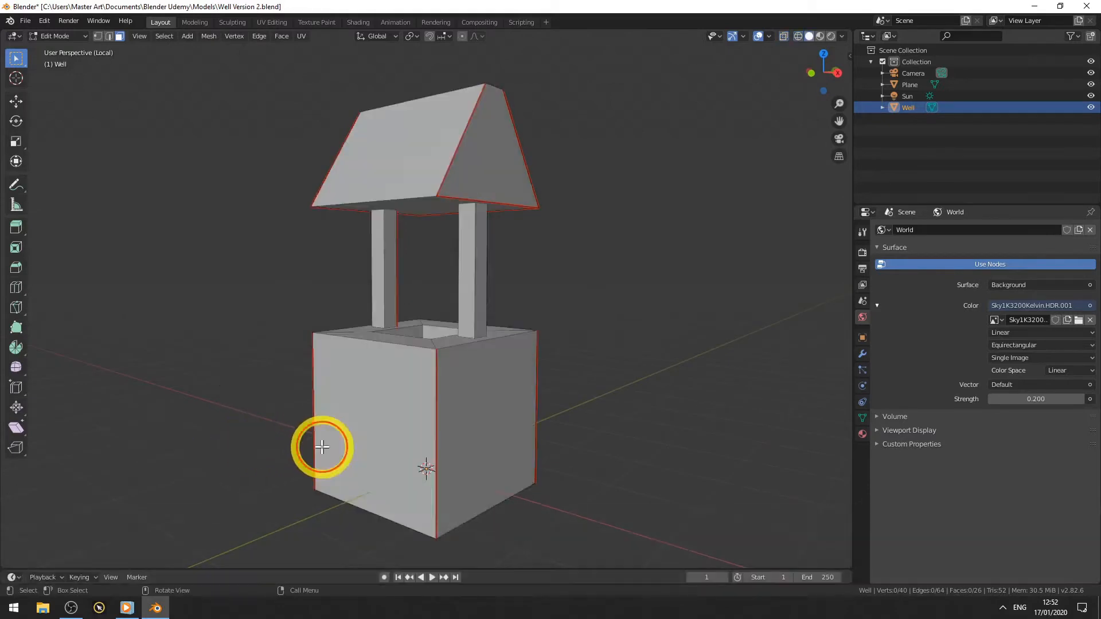
# - Select the underside face of the roof and inset it with a thickness of about 0.27
pyautogui.moveTo(278, 393); pyautogui.dragTo(276, 441, button='middle')
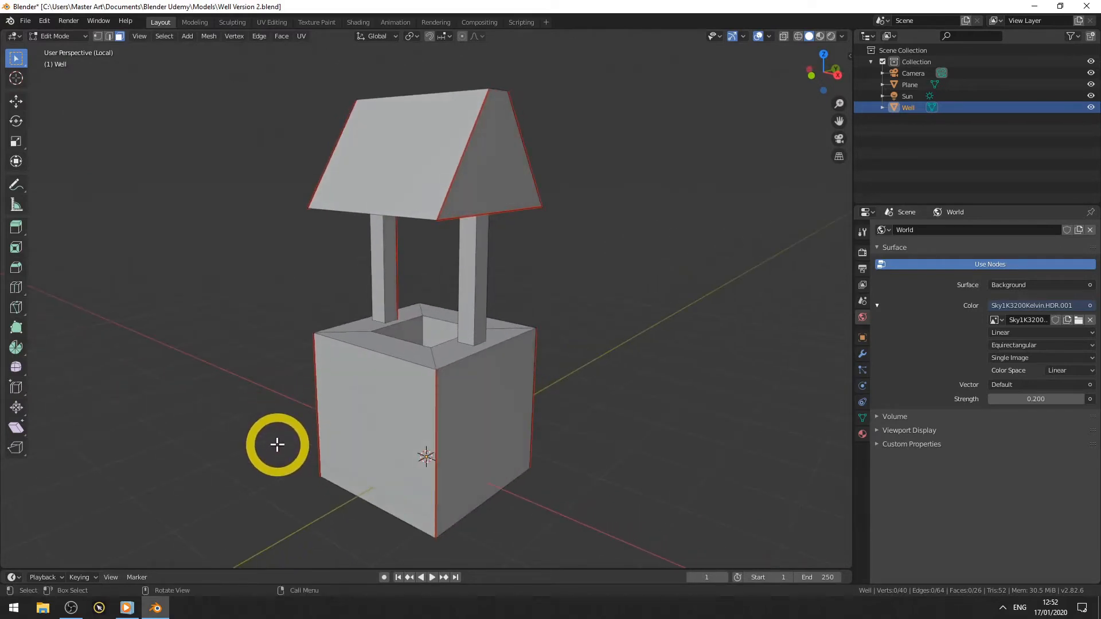
pyautogui.moveTo(280, 444); pyautogui.dragTo(321, 355, button='middle')
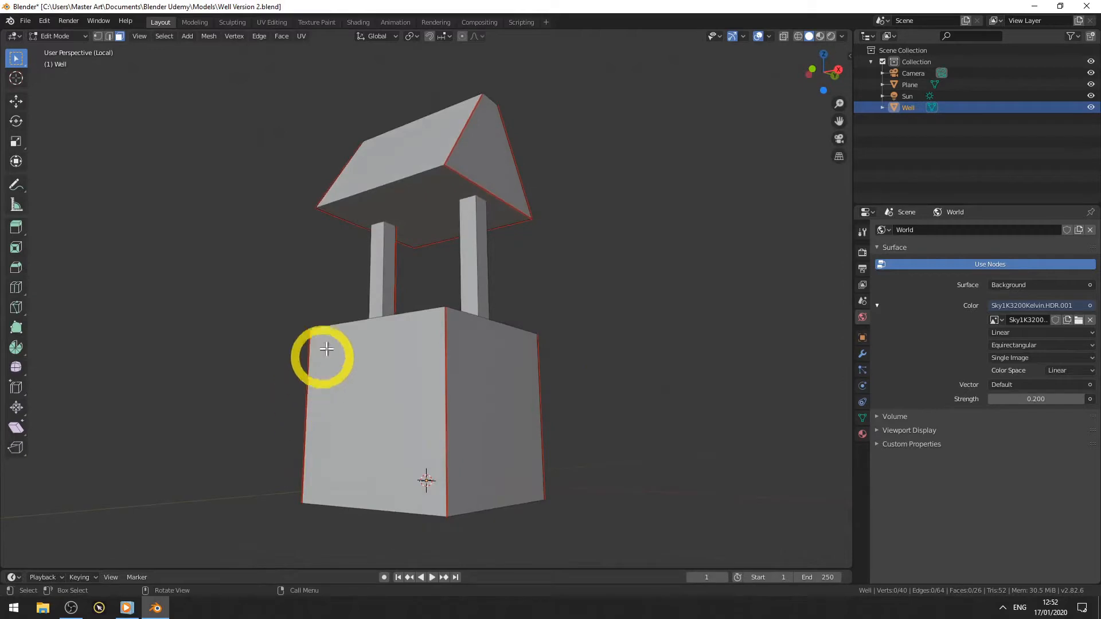
pyautogui.click(422, 204)
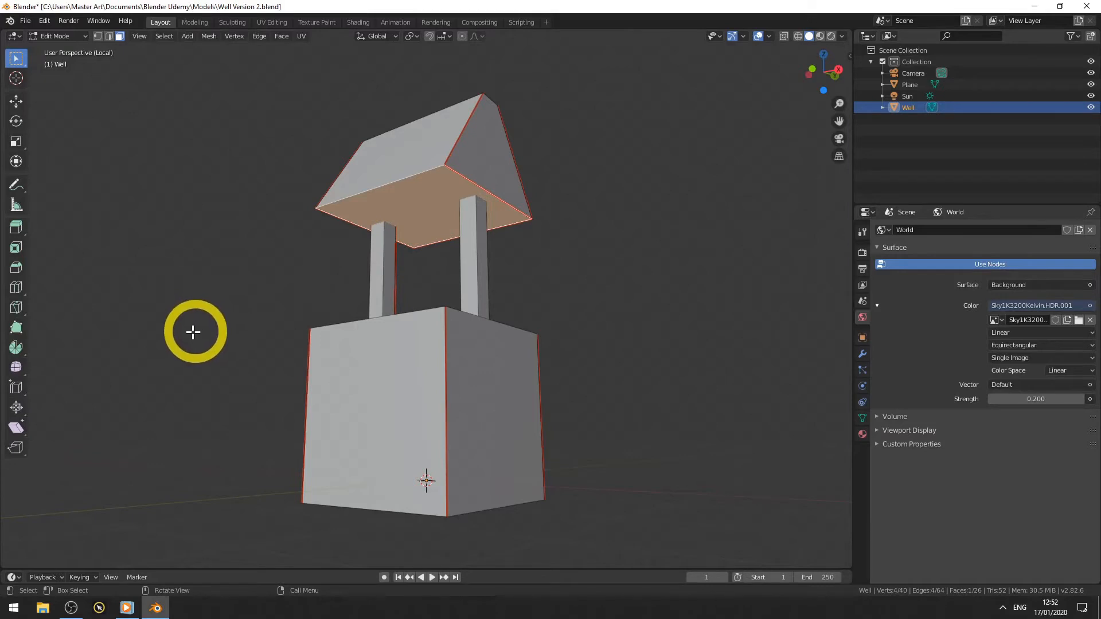
pyautogui.press('i')
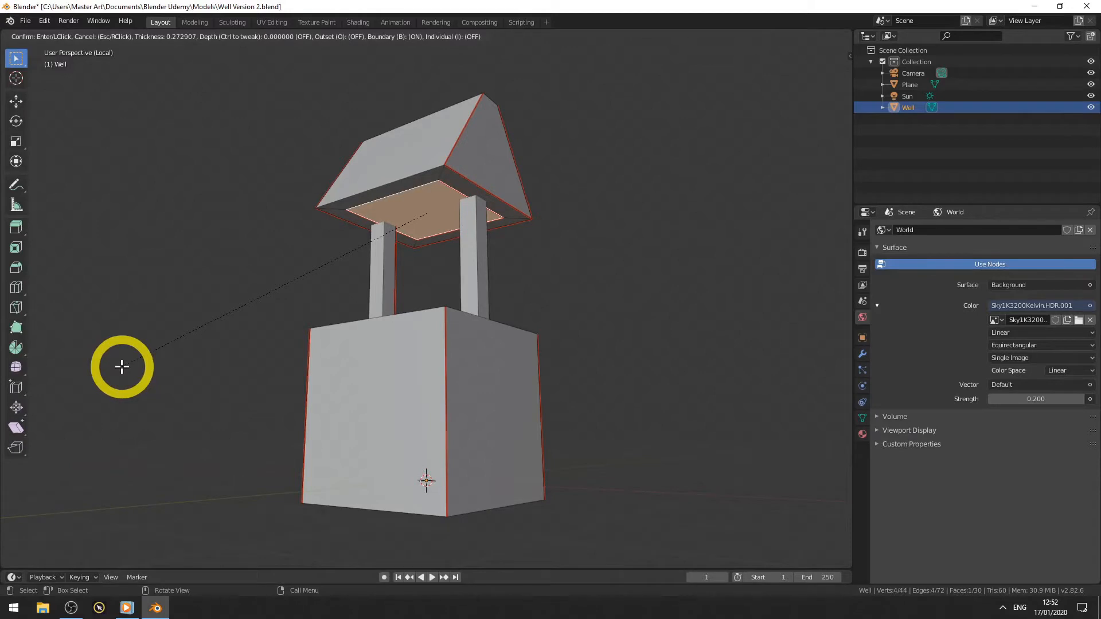
pyautogui.click(122, 367)
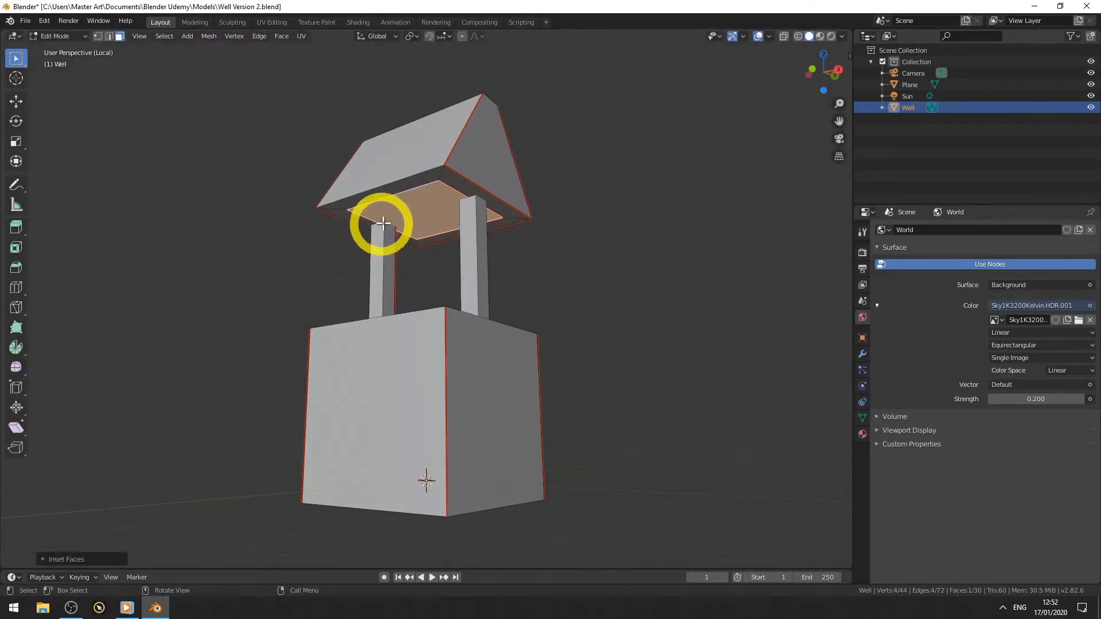
# - In a right orthographic wireframe view, extrude the inset underside face of the roof upward to just below the roof's flat top
pyautogui.press('KP_1')
pyautogui.press('KP_8')
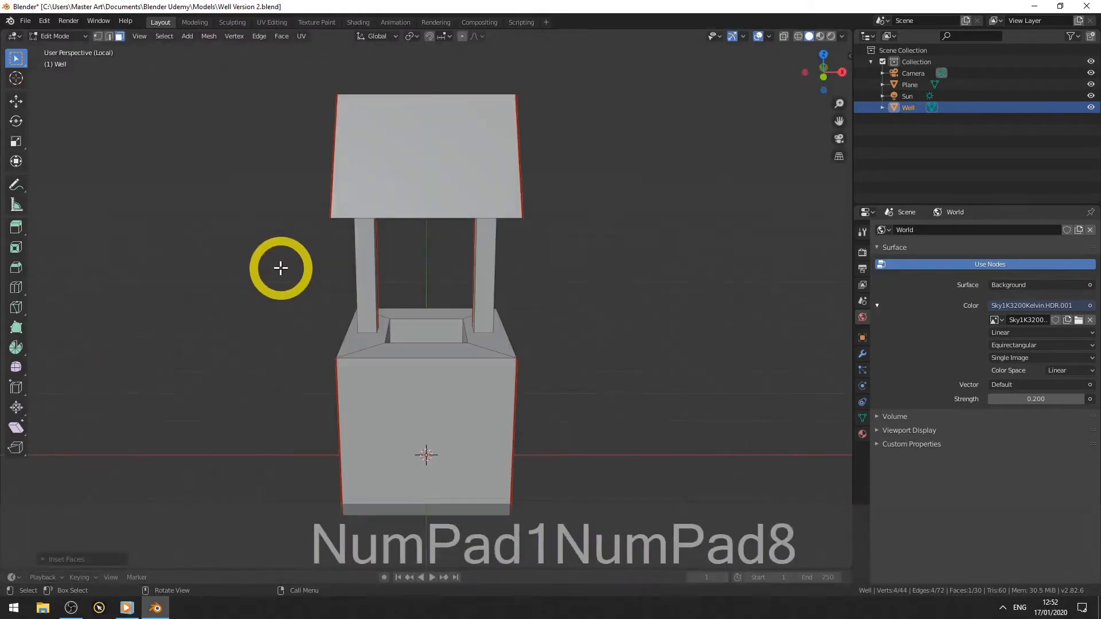
pyautogui.press('KP_5')
pyautogui.press('KP_2')
pyautogui.press('KP_2')
pyautogui.press('KP_2')
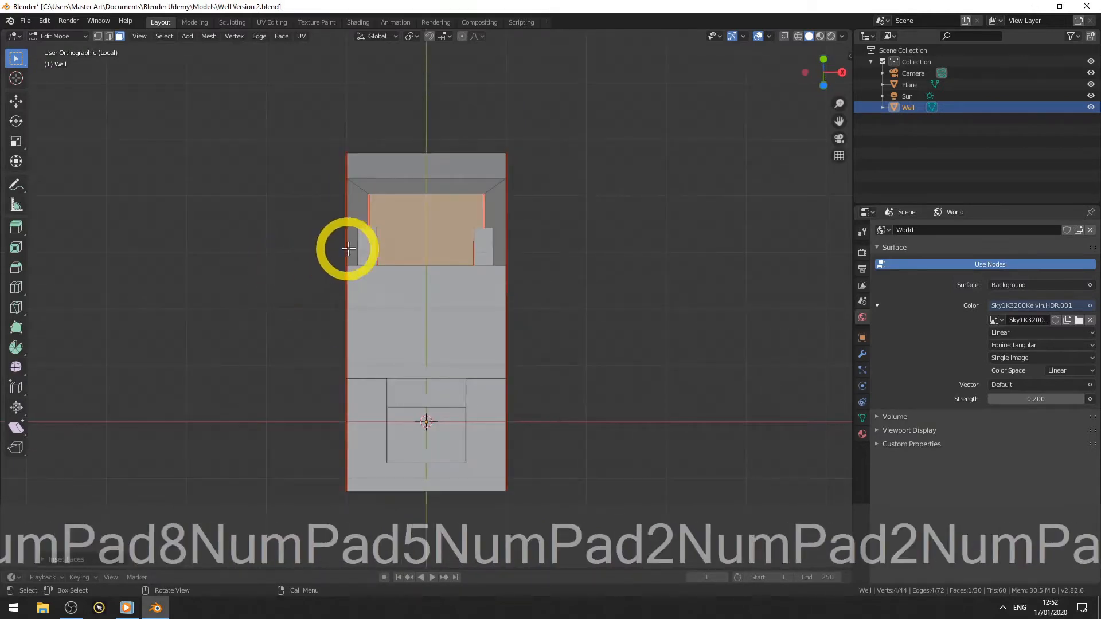
pyautogui.press('KP_8')
pyautogui.press('KP_8')
pyautogui.press('KP_3')
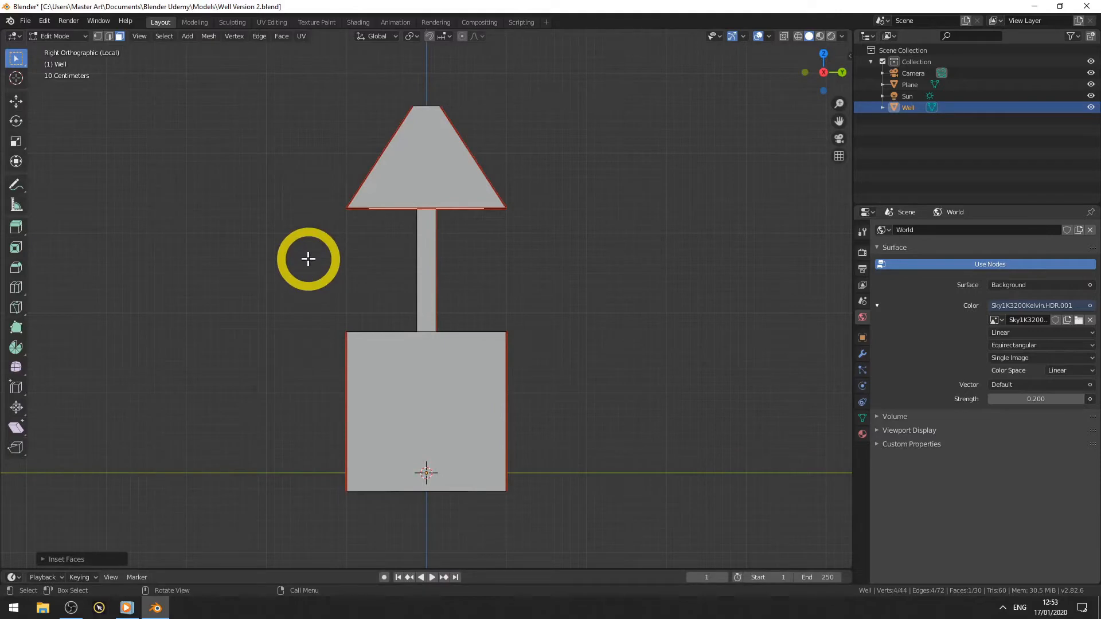
pyautogui.press('z')
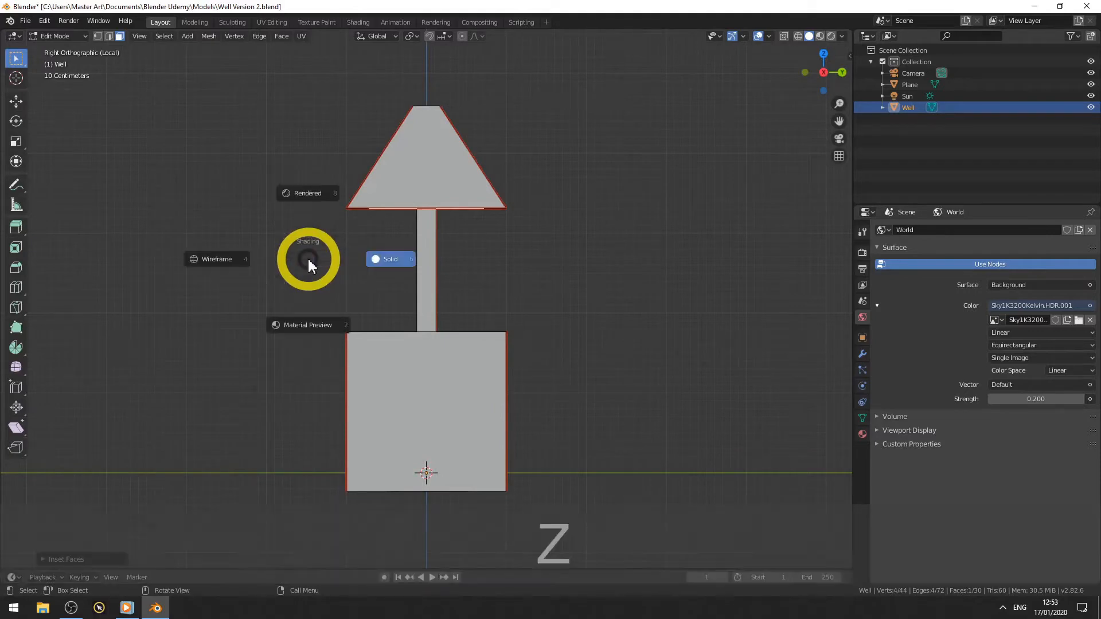
pyautogui.click(90, 262)
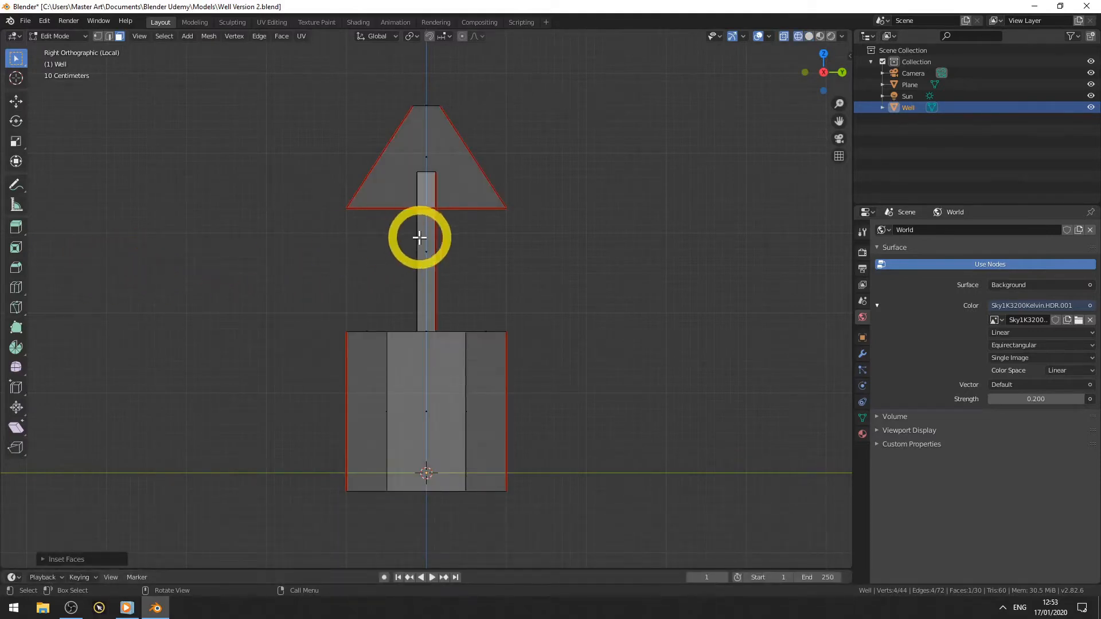
pyautogui.press('g')
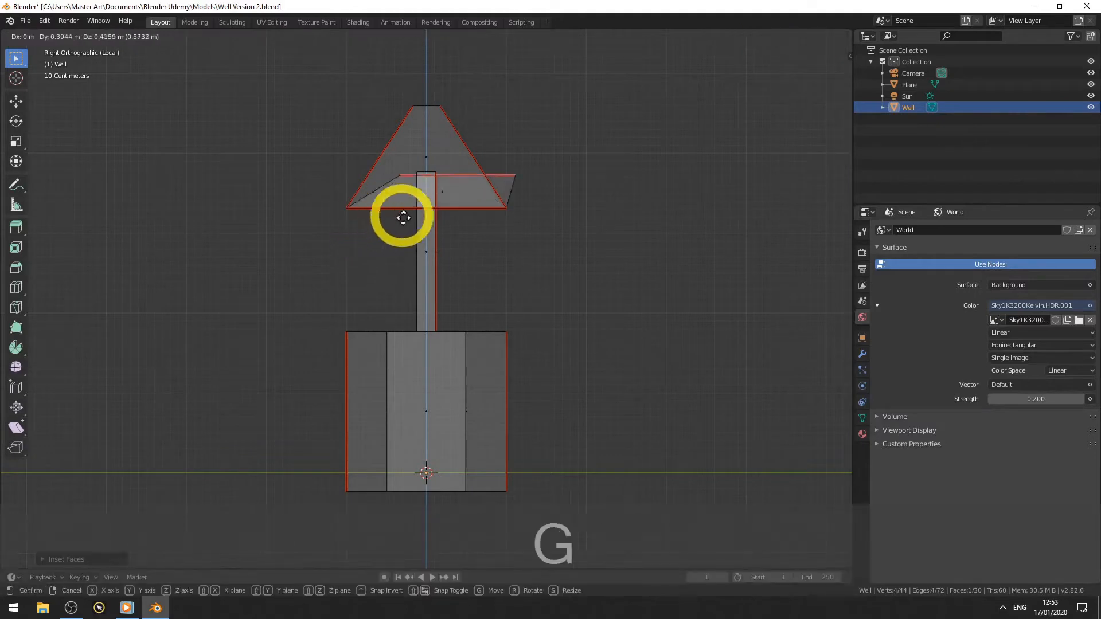
pyautogui.press('Escape')
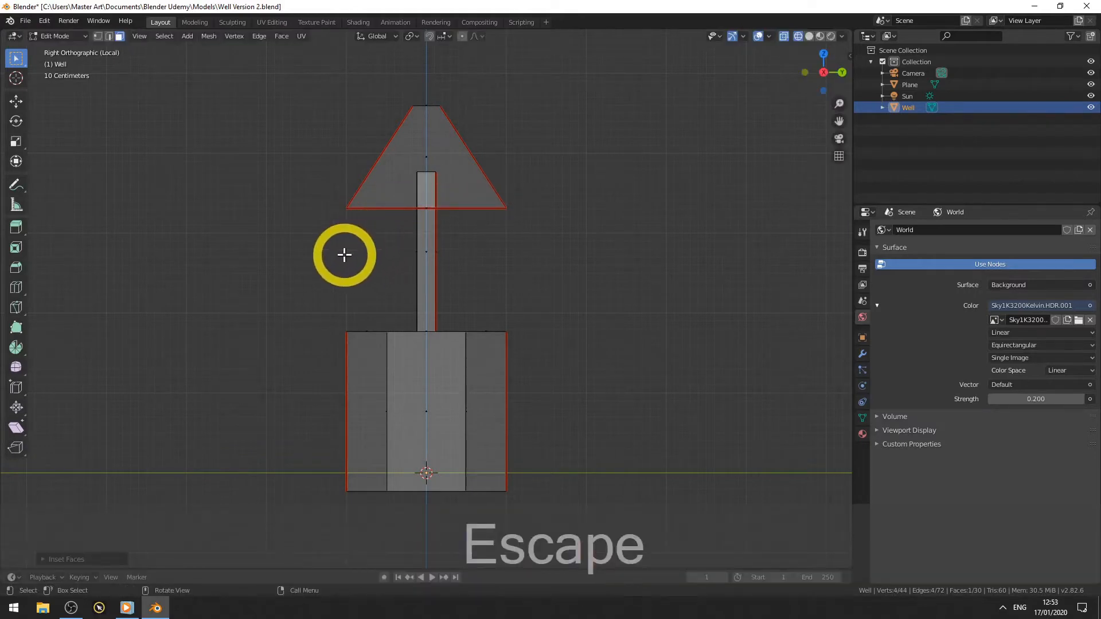
pyautogui.press('e')
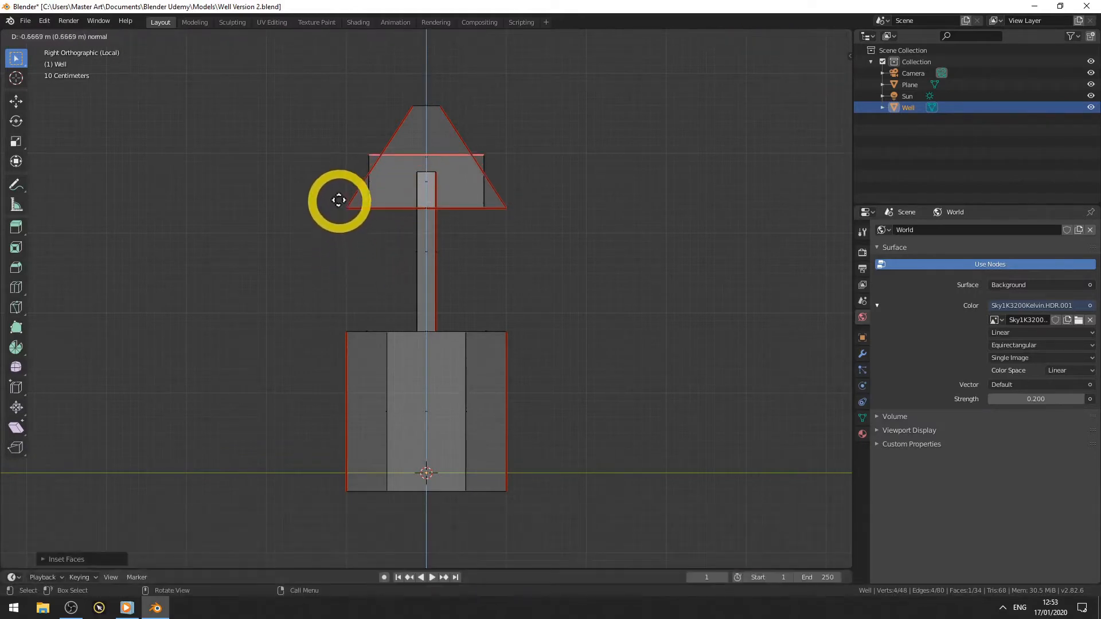
pyautogui.click(334, 166)
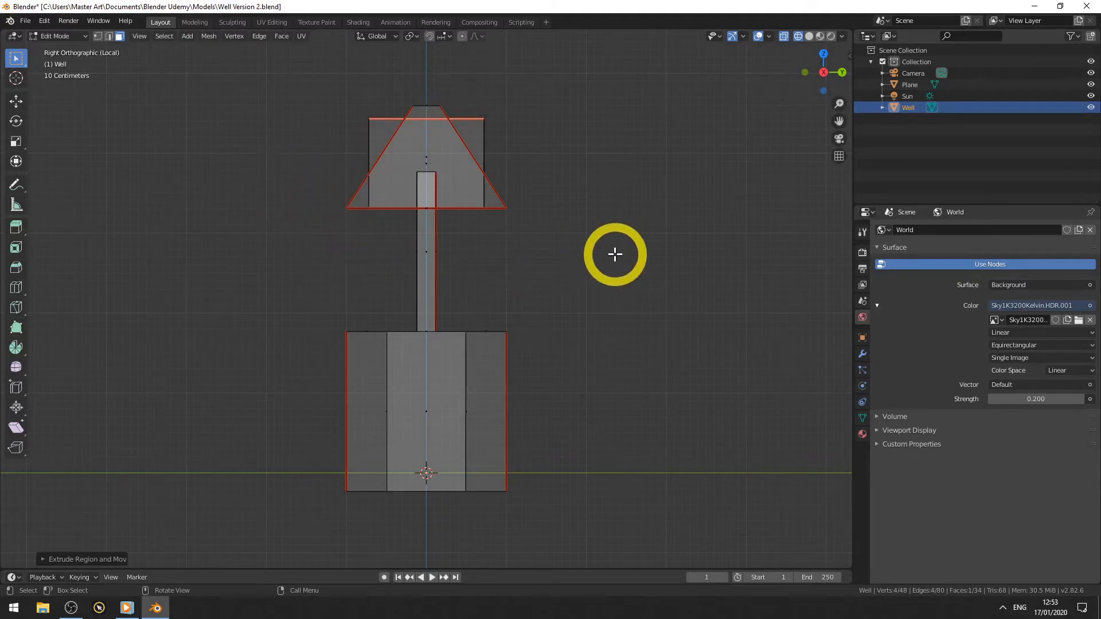
# - Scale the extruded face inside the roof to 0 along the global Y axis so it collapses into a ridge line
pyautogui.moveTo(614, 253); pyautogui.dragTo(539, 288, button='middle')
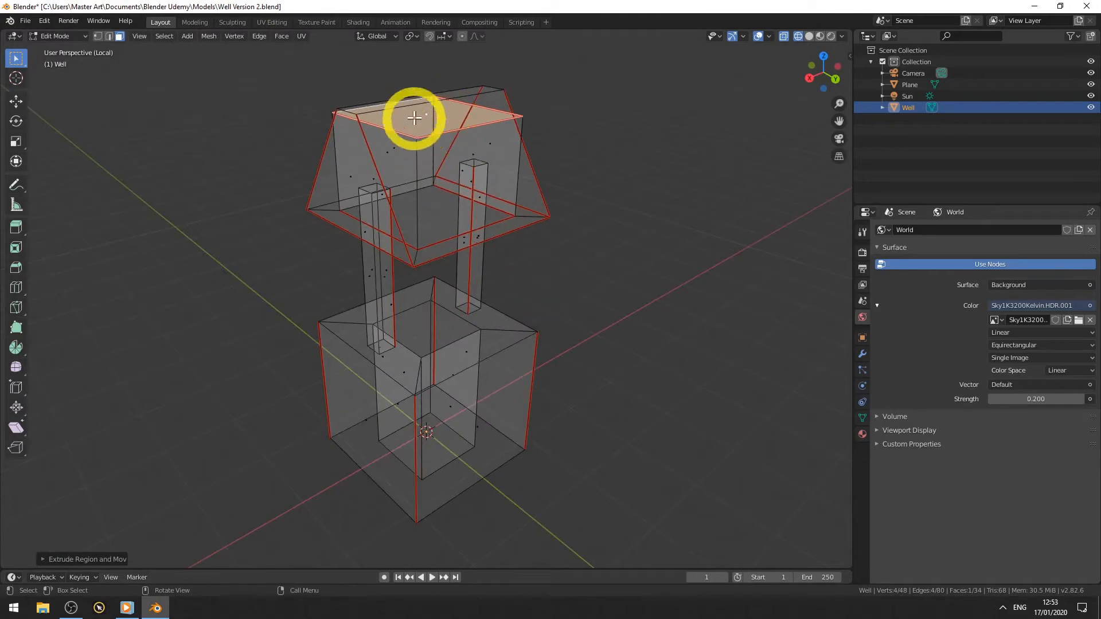
pyautogui.click(808, 37)
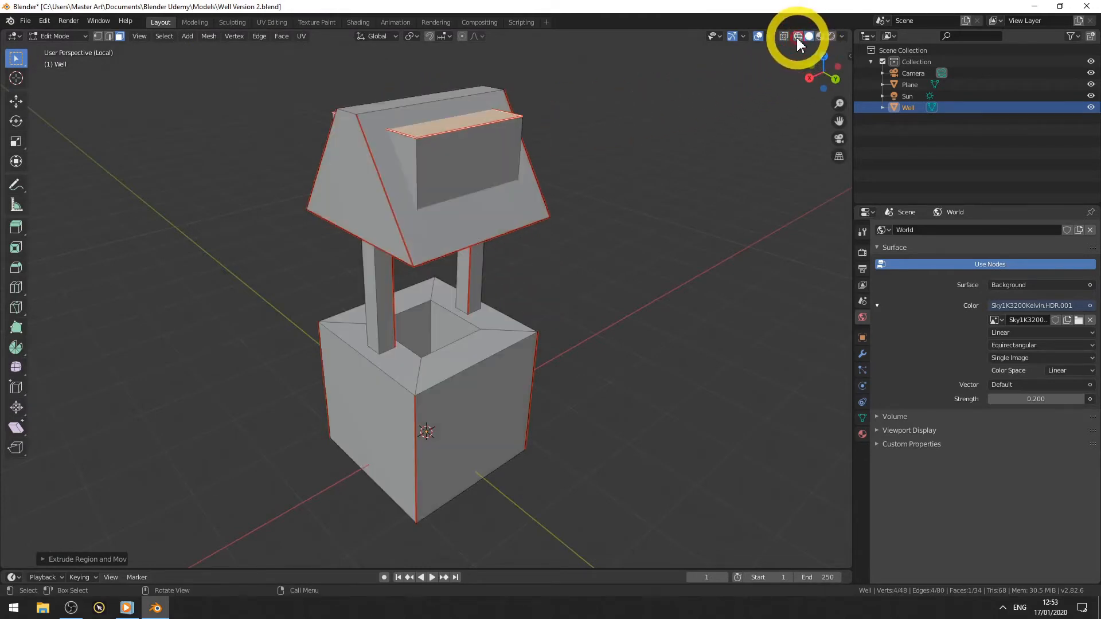
pyautogui.click(797, 37)
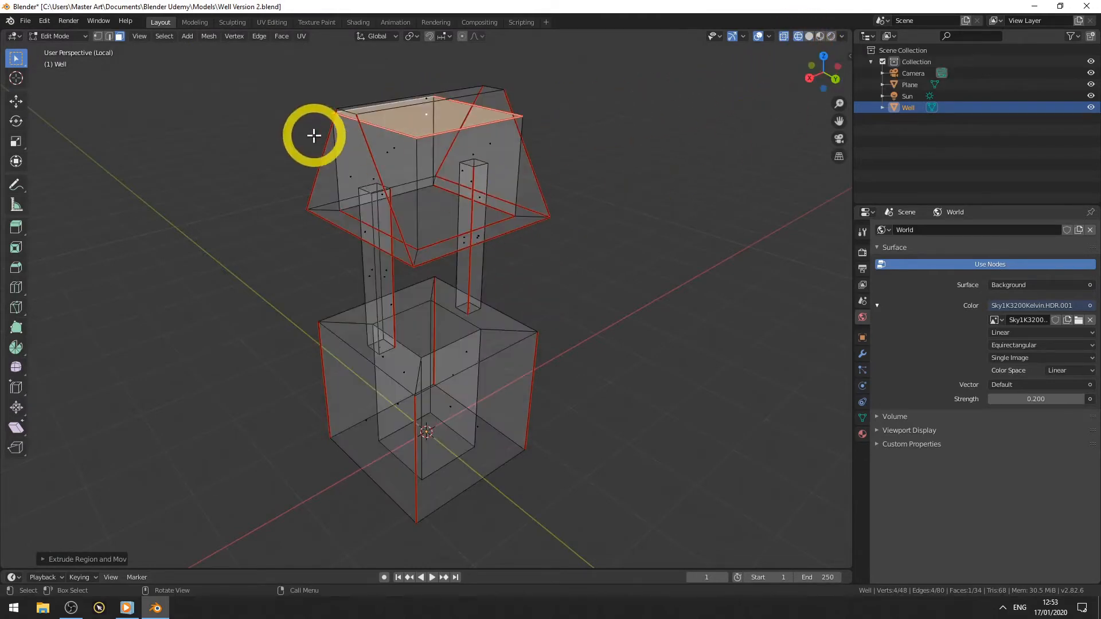
pyautogui.press('s')
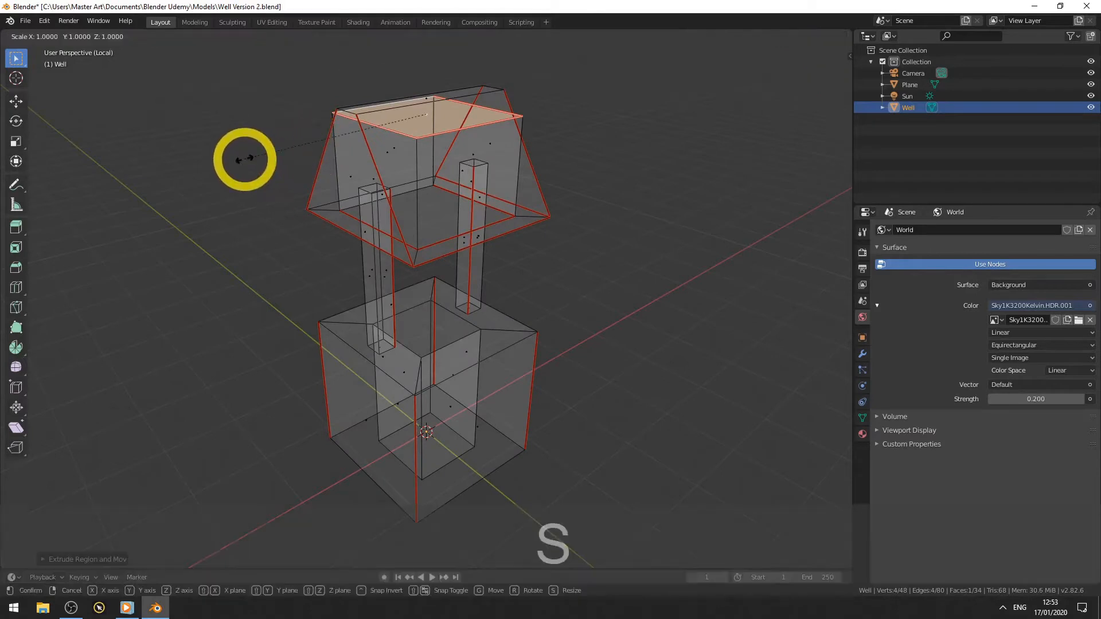
pyautogui.press('y')
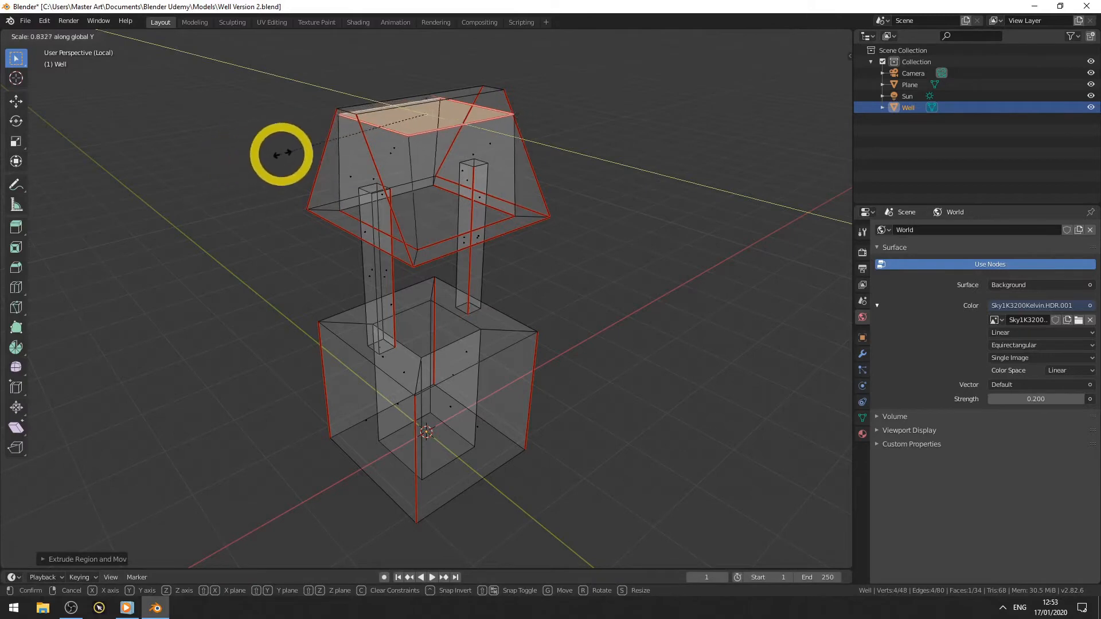
pyautogui.press('KP_0')
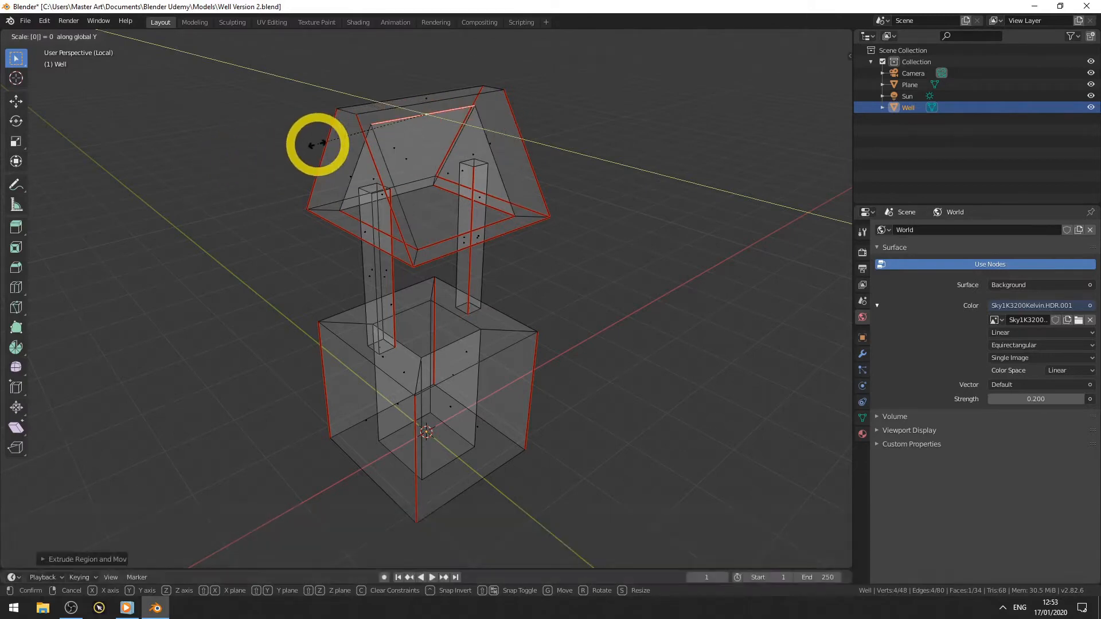
pyautogui.press('Return')
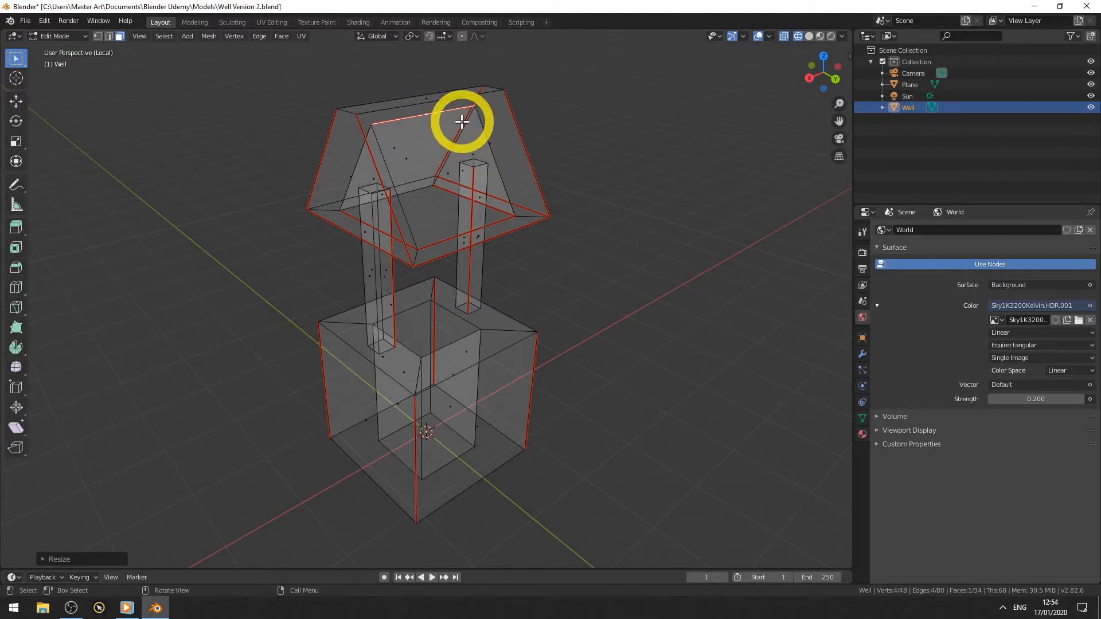
# - Merge the overlapping vertices of the collapsed ridge inside the roof by distance
pyautogui.click(225, 35)
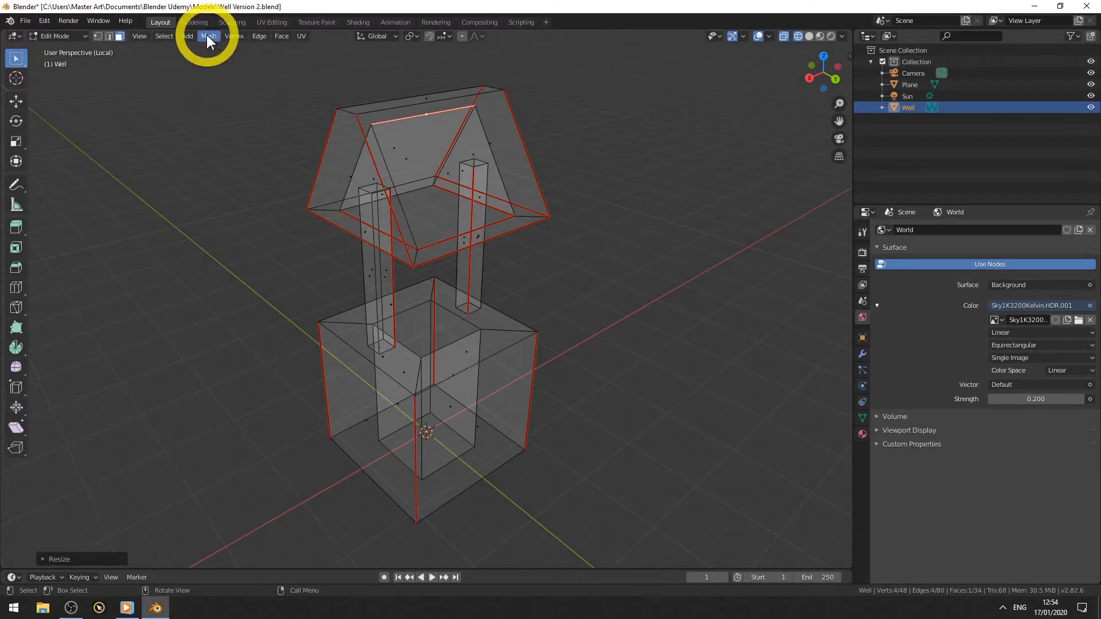
pyautogui.moveTo(208, 37)
pyautogui.moveTo(215, 228)
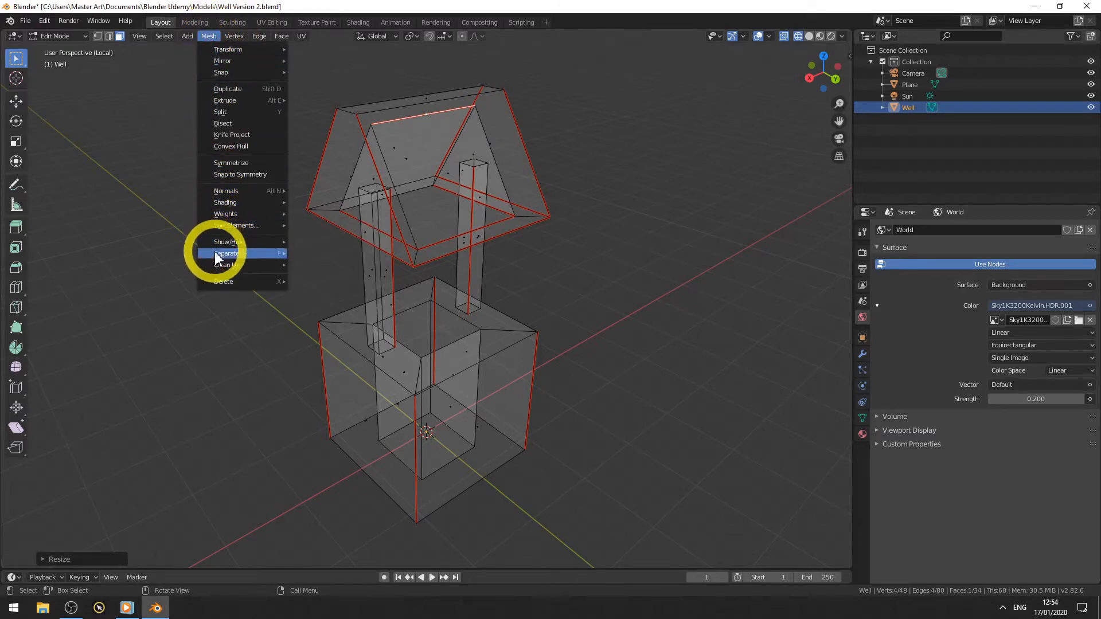
pyautogui.moveTo(213, 266)
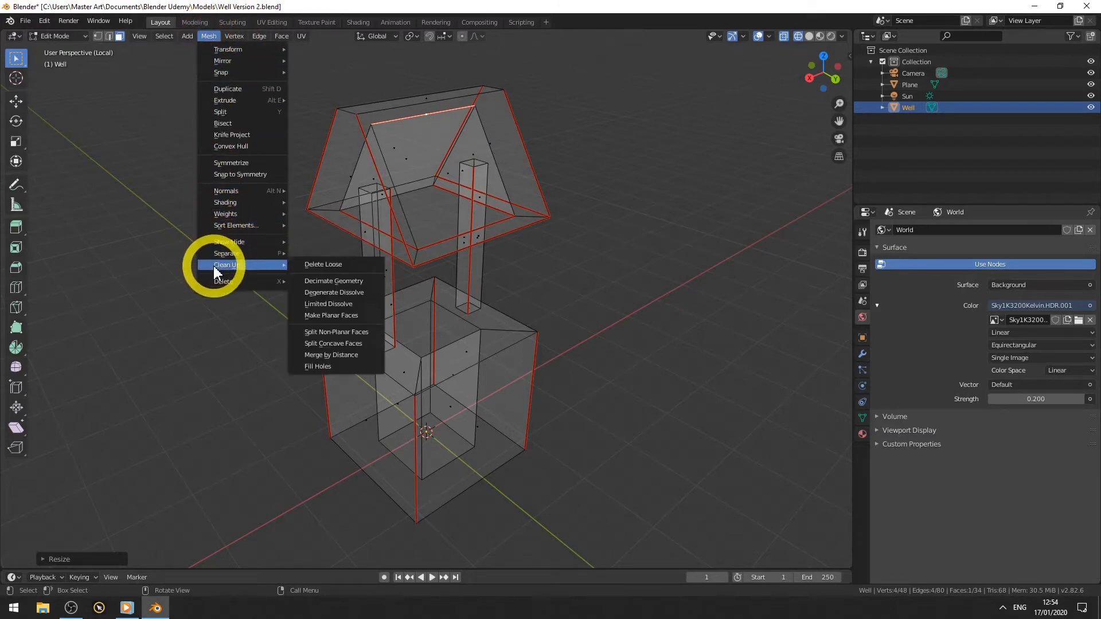
pyautogui.click(340, 356)
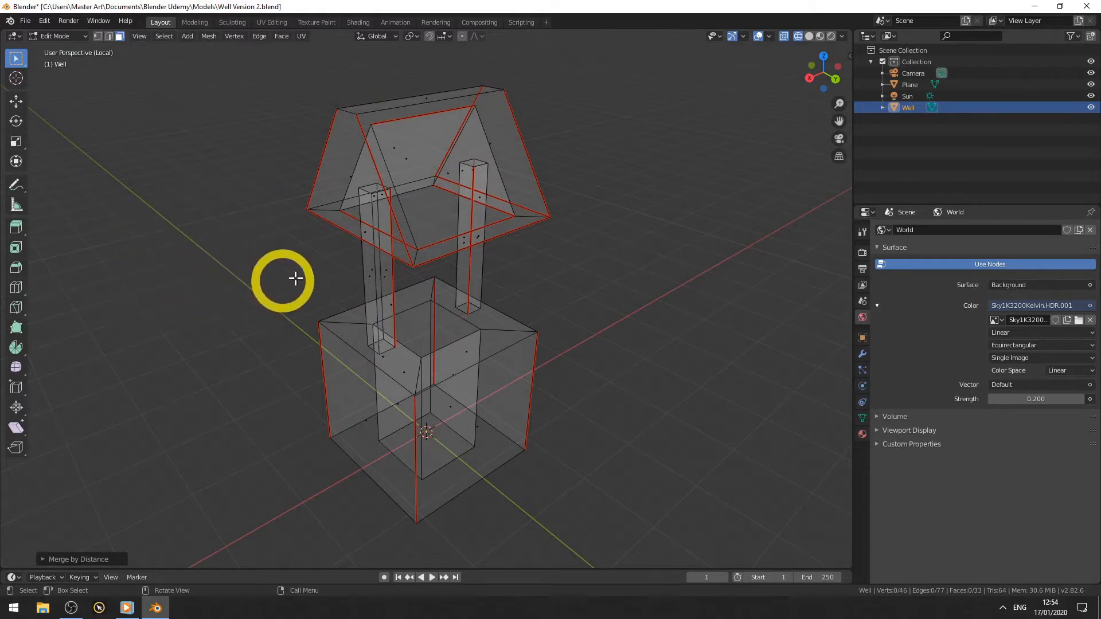
# - Examine the roof's outer and inner end faces and the base's side face in wireframe by selecting them individually
pyautogui.click(370, 175)
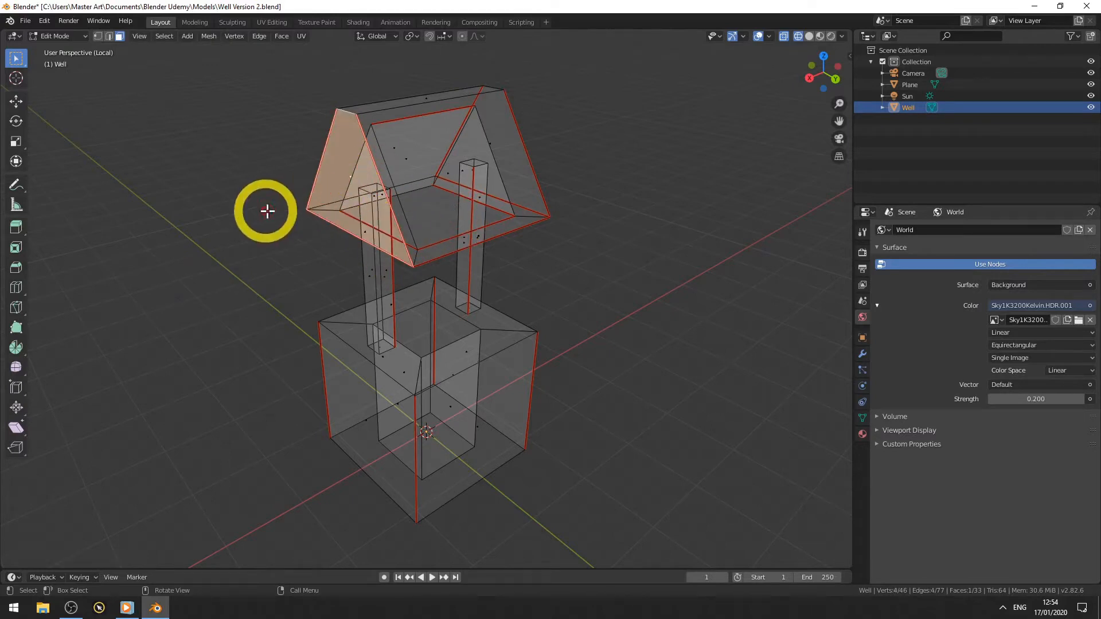
pyautogui.click(471, 146)
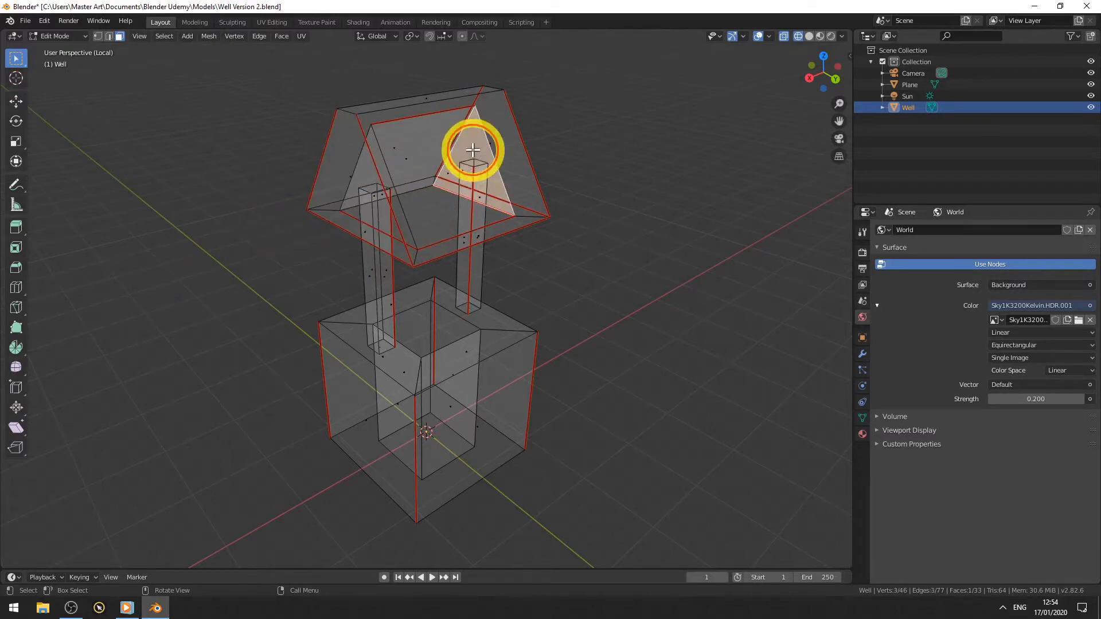
pyautogui.click(380, 196)
pyautogui.click(374, 196)
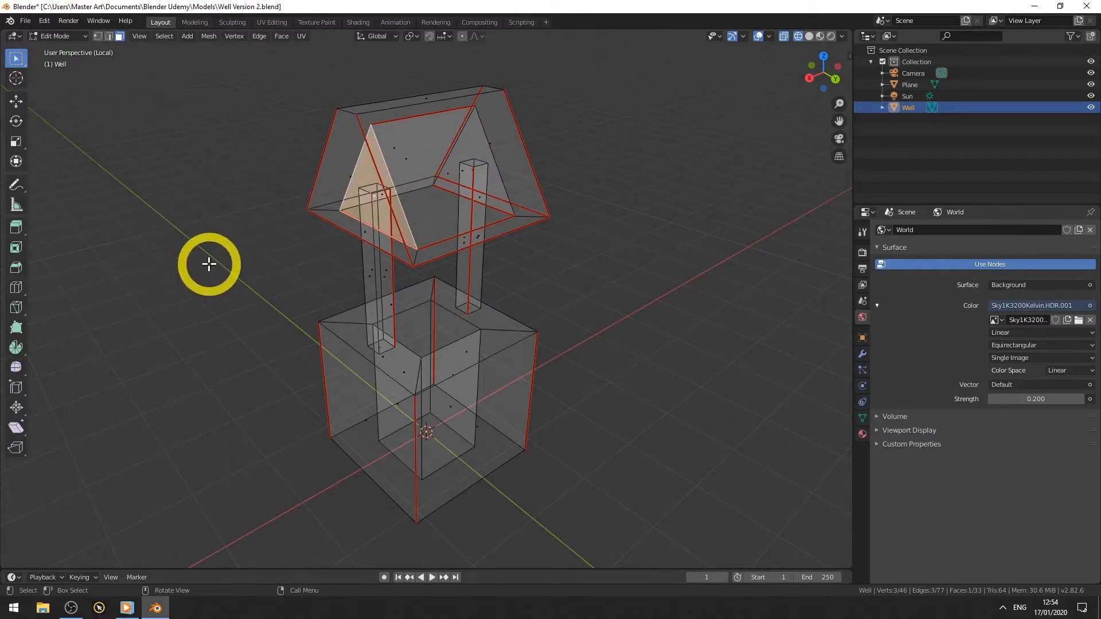
pyautogui.moveTo(209, 262); pyautogui.dragTo(248, 262, button='middle')
pyautogui.click(386, 434)
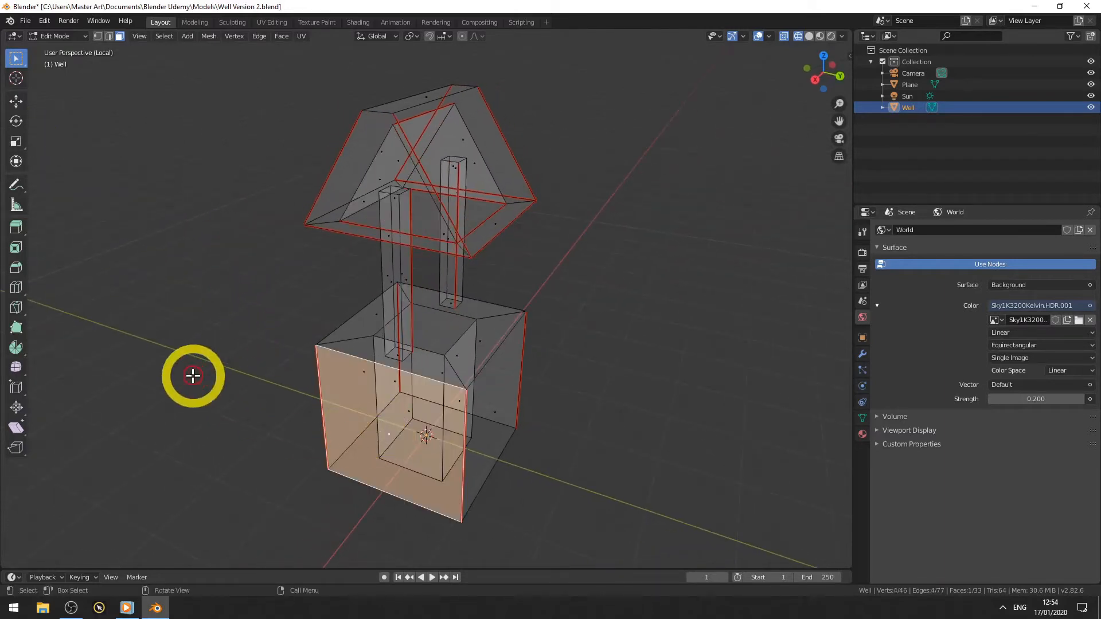
pyautogui.moveTo(254, 357); pyautogui.dragTo(315, 347, button='middle')
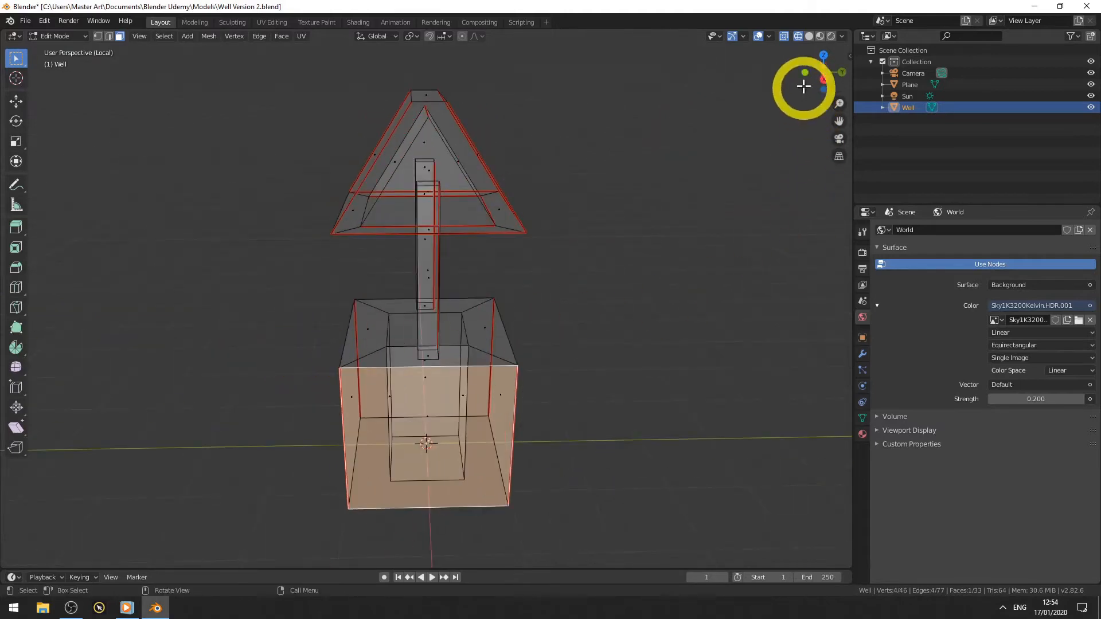
# - In solid shading, select the whole linked roof mesh and scale it by about 1.19 along the global X axis
pyautogui.click(809, 36)
pyautogui.moveTo(423, 307)
pyautogui.mouseDown(button='middle')
pyautogui.moveTo(325, 292)
pyautogui.moveTo(460, 306)
pyautogui.moveTo(386, 252)
pyautogui.moveTo(359, 290)
pyautogui.mouseUp(button='middle')
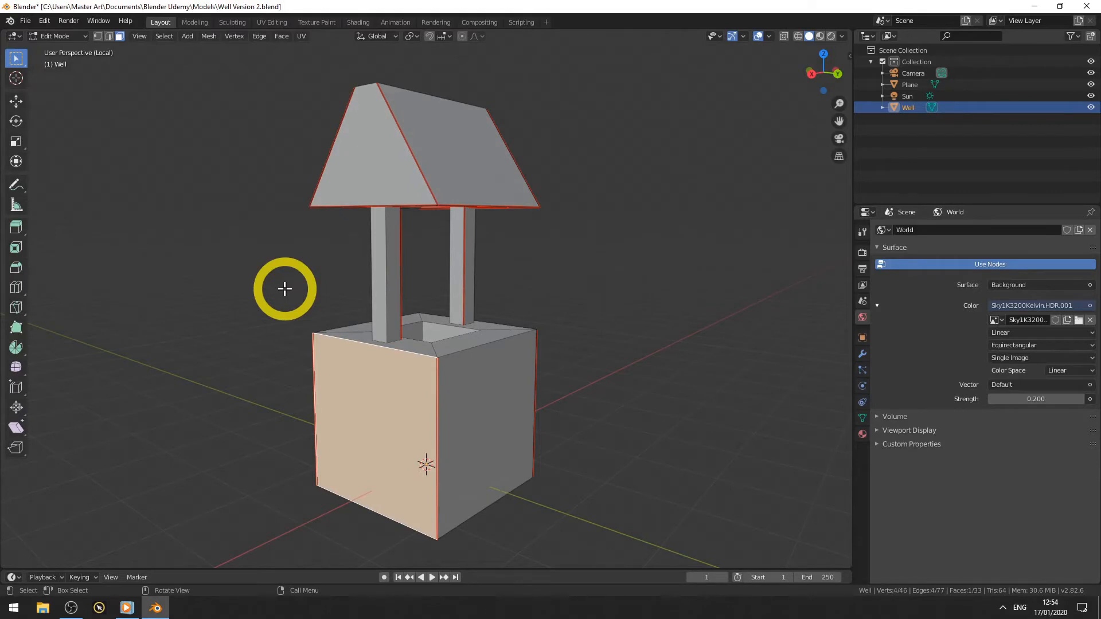
pyautogui.moveTo(284, 289); pyautogui.dragTo(407, 297, button='middle')
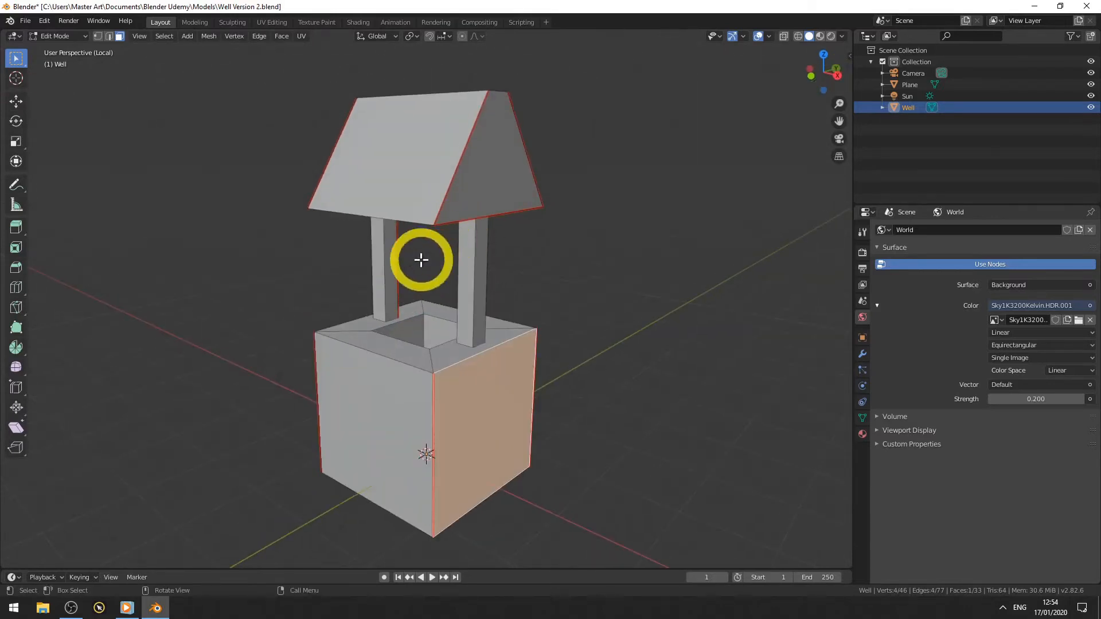
pyautogui.moveTo(422, 258); pyautogui.dragTo(436, 196, button='middle')
pyautogui.click(388, 194)
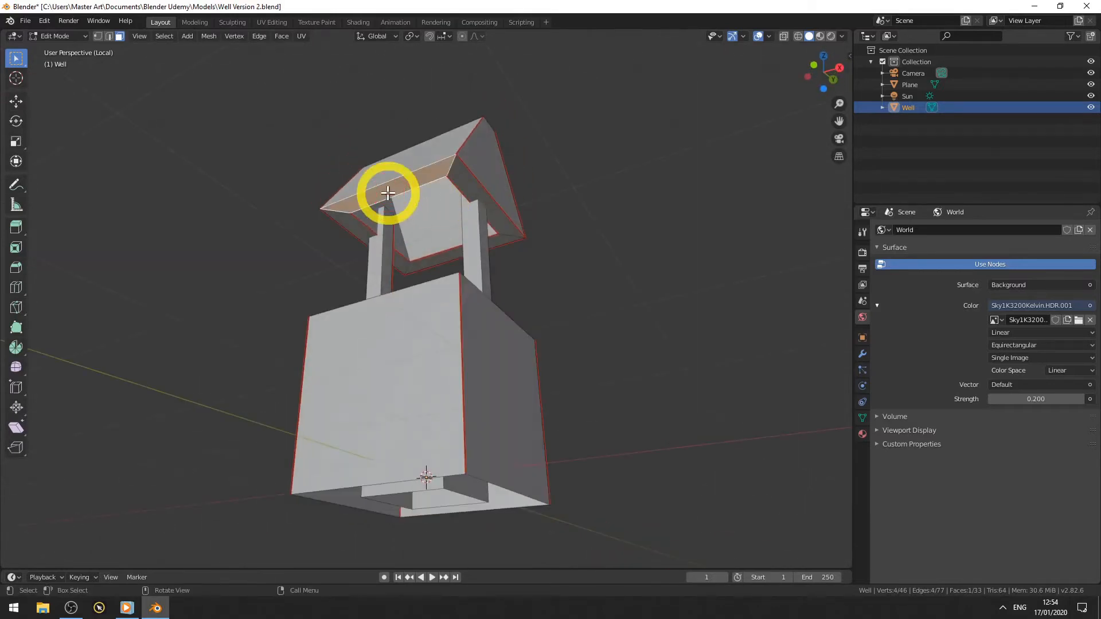
pyautogui.hotkey('ctrl', 'l')
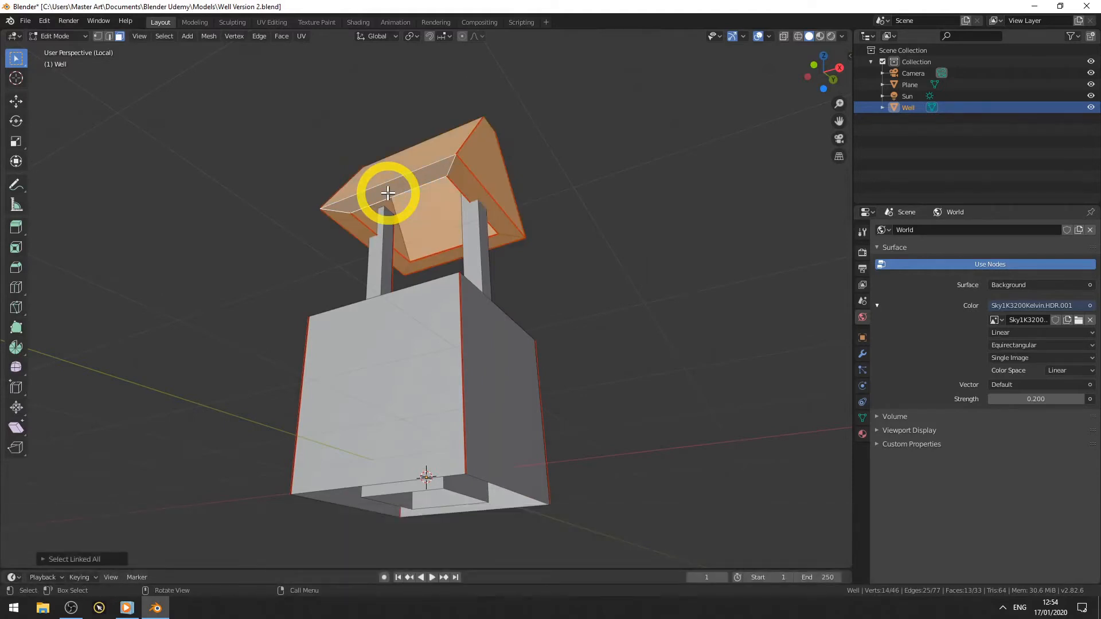
pyautogui.press('s')
pyautogui.press('x')
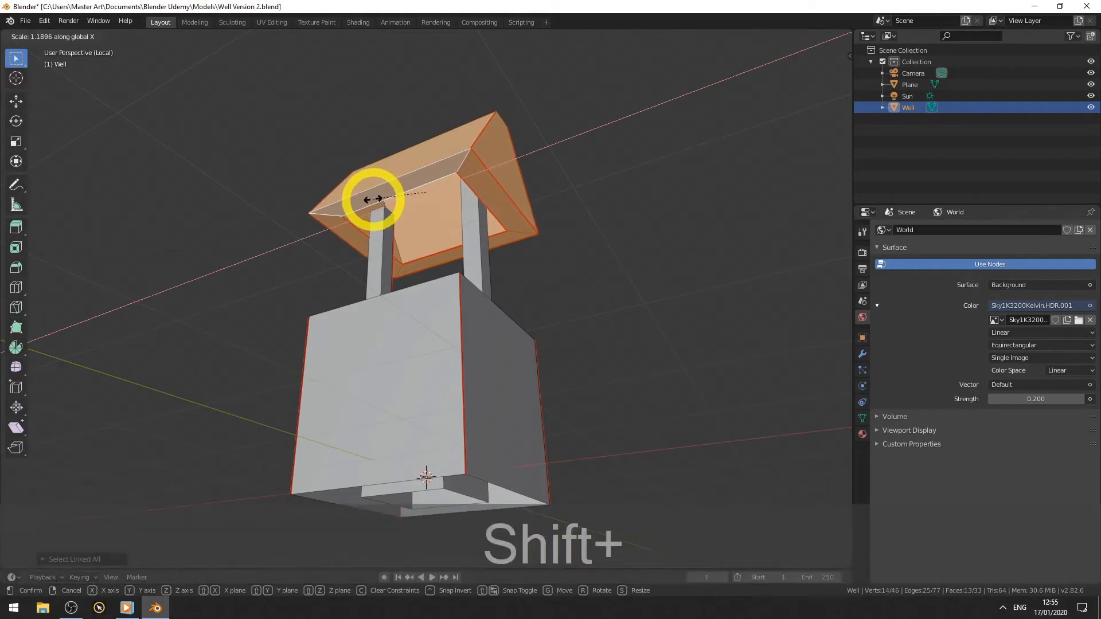
pyautogui.click(373, 199)
# - In edge select mode with wireframe display, clear the selection and select the edge loop around the top of the nearer post
pyautogui.moveTo(246, 263); pyautogui.dragTo(158, 370, button='middle')
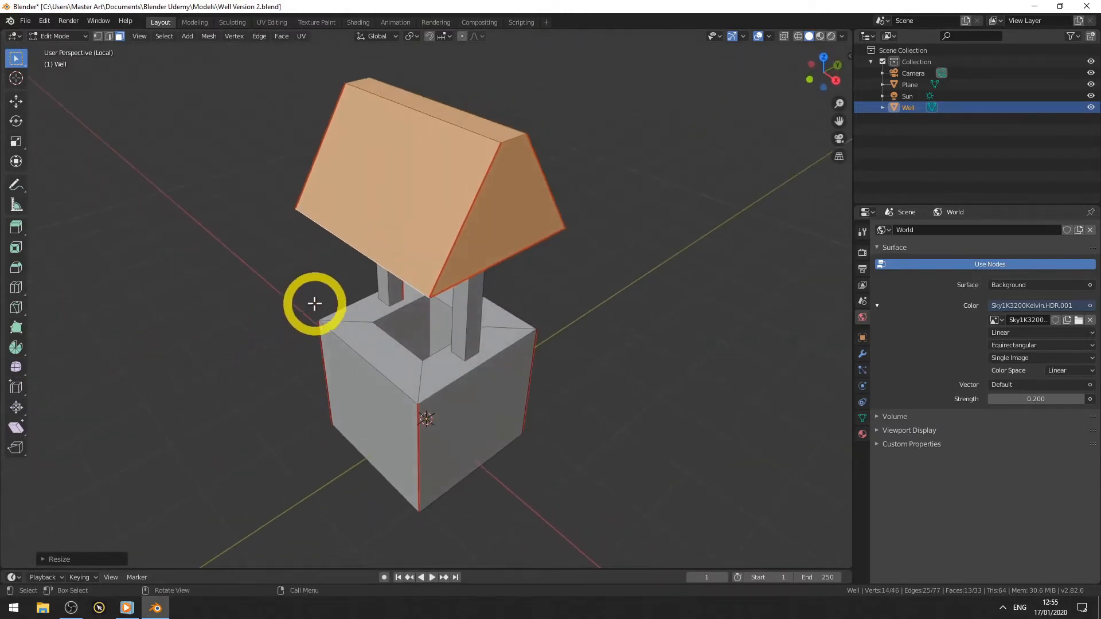
pyautogui.click(109, 36)
pyautogui.moveTo(261, 293); pyautogui.dragTo(266, 277, button='middle')
pyautogui.press('z')
pyautogui.click(161, 277)
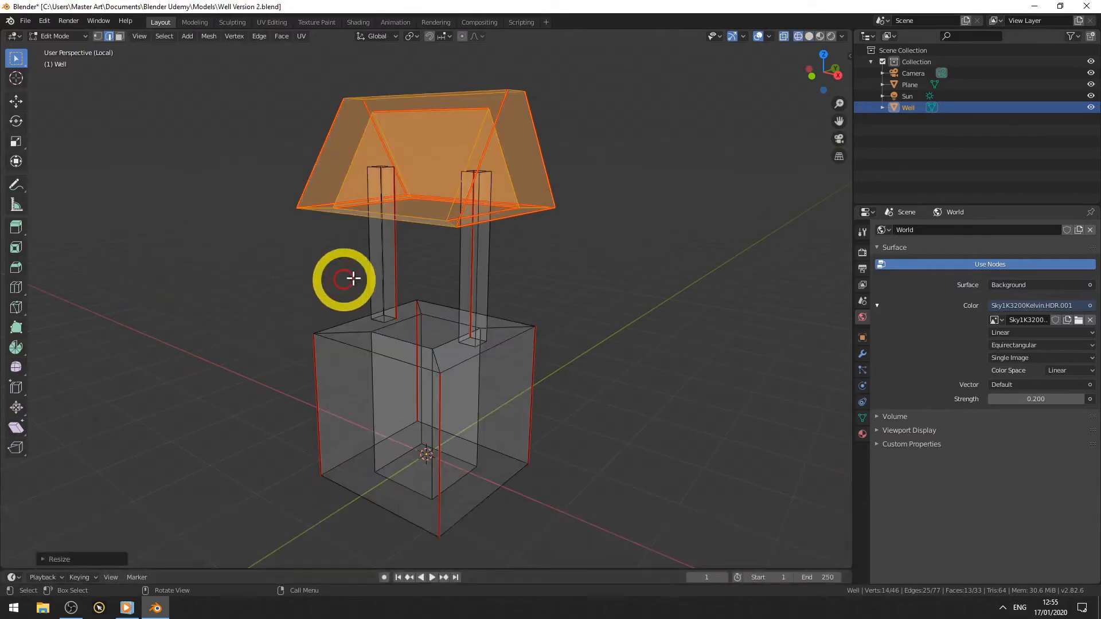
pyautogui.moveTo(352, 279); pyautogui.dragTo(386, 222, button='middle')
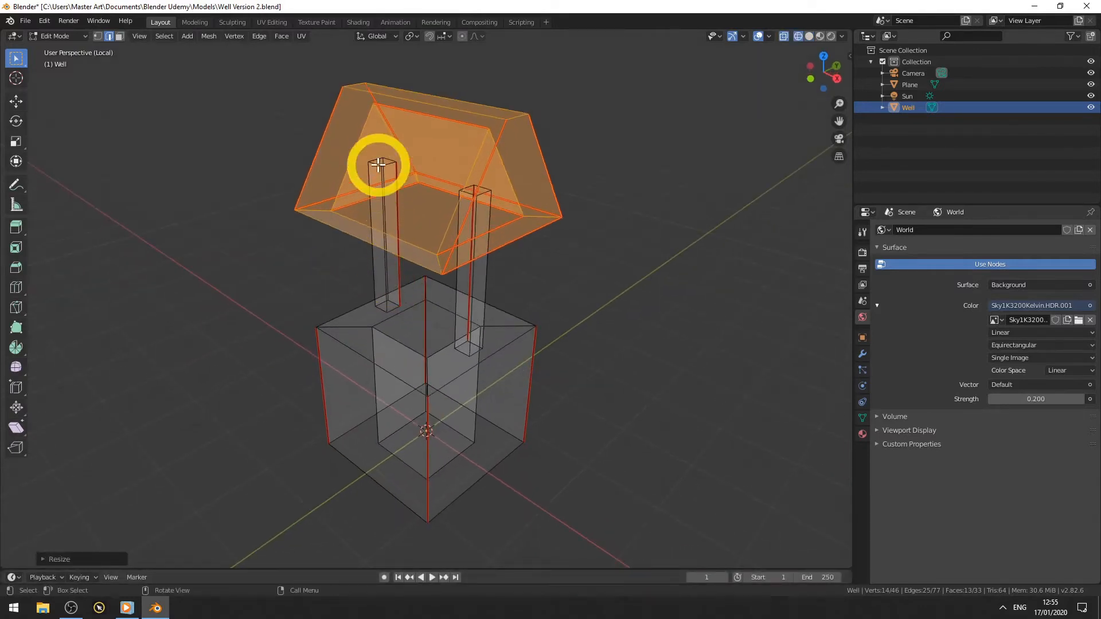
pyautogui.hotkey('alt', 'a')
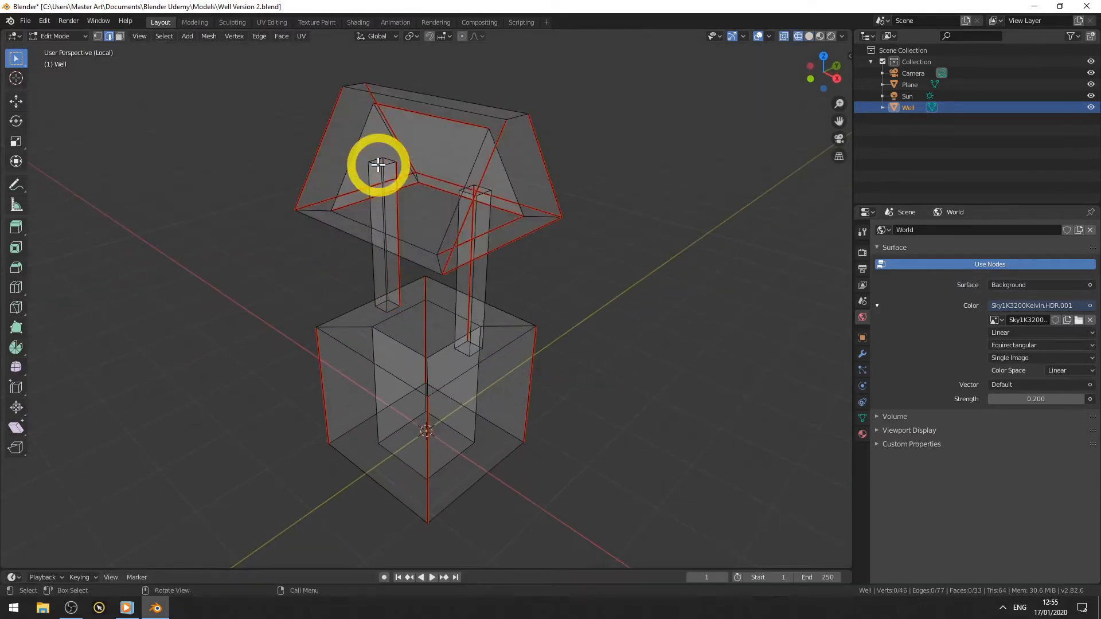
pyautogui.moveTo(363, 246); pyautogui.dragTo(348, 250, button='middle')
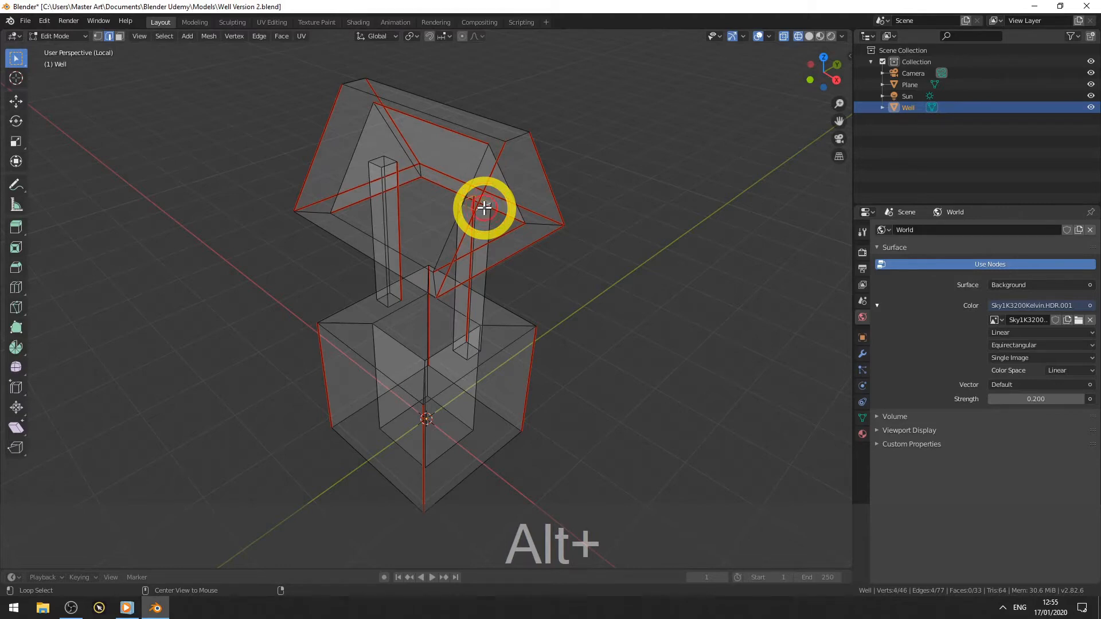
pyautogui.keyDown('alt'); pyautogui.click(476, 205); pyautogui.keyUp('alt')
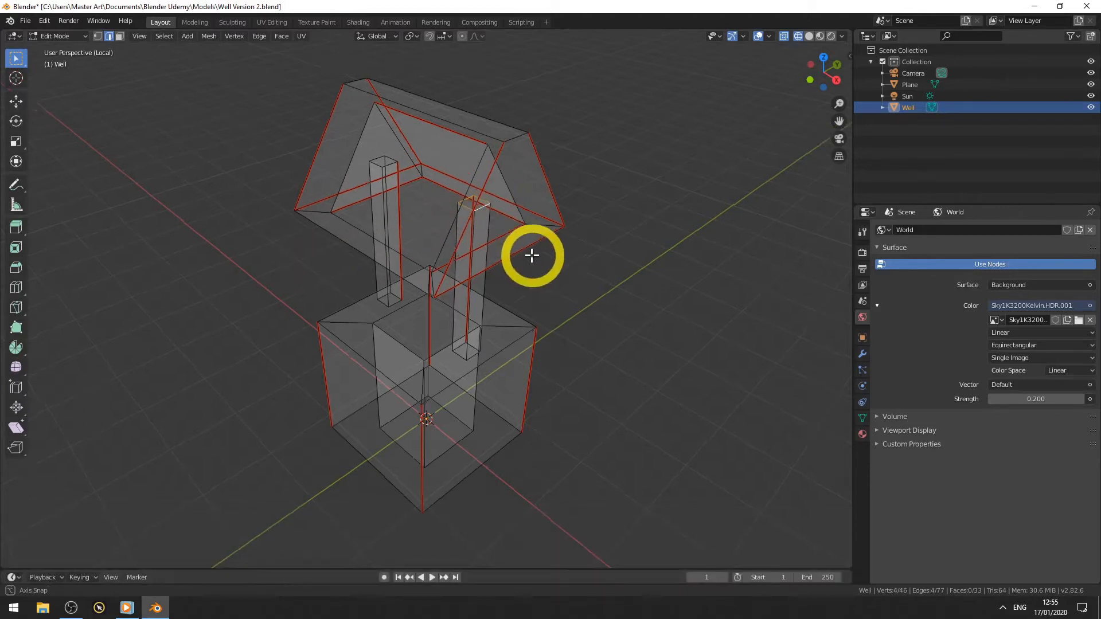
pyautogui.moveTo(532, 256); pyautogui.dragTo(510, 248, button='middle')
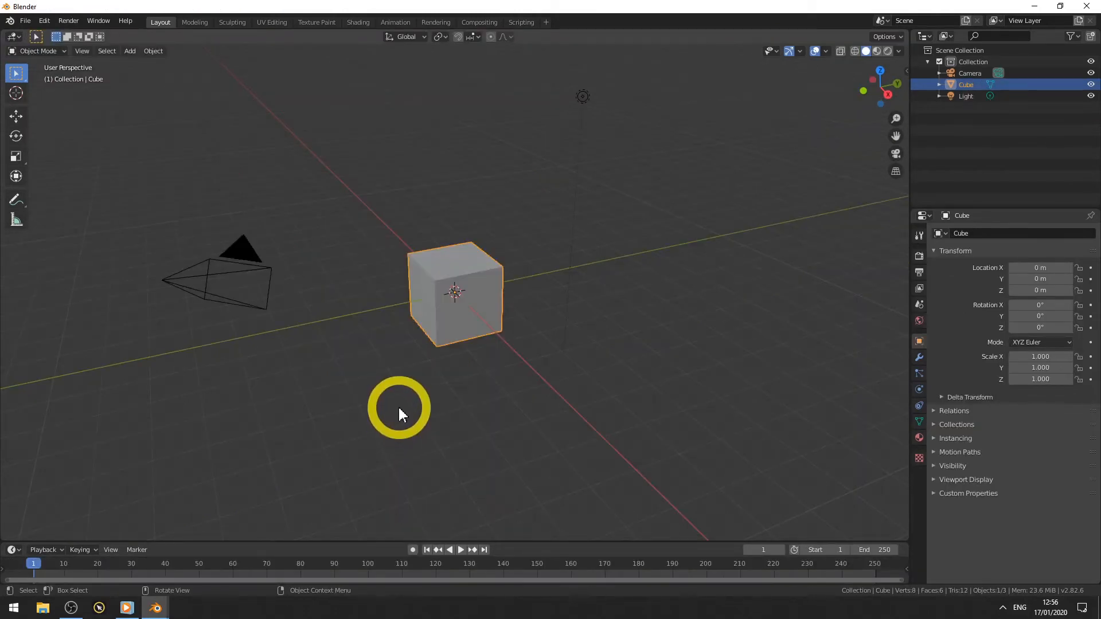
# - Isolate the default cube in the new scene and add a centred vertical loop cut through it in Edit Mode
pyautogui.press('KP_Divide')
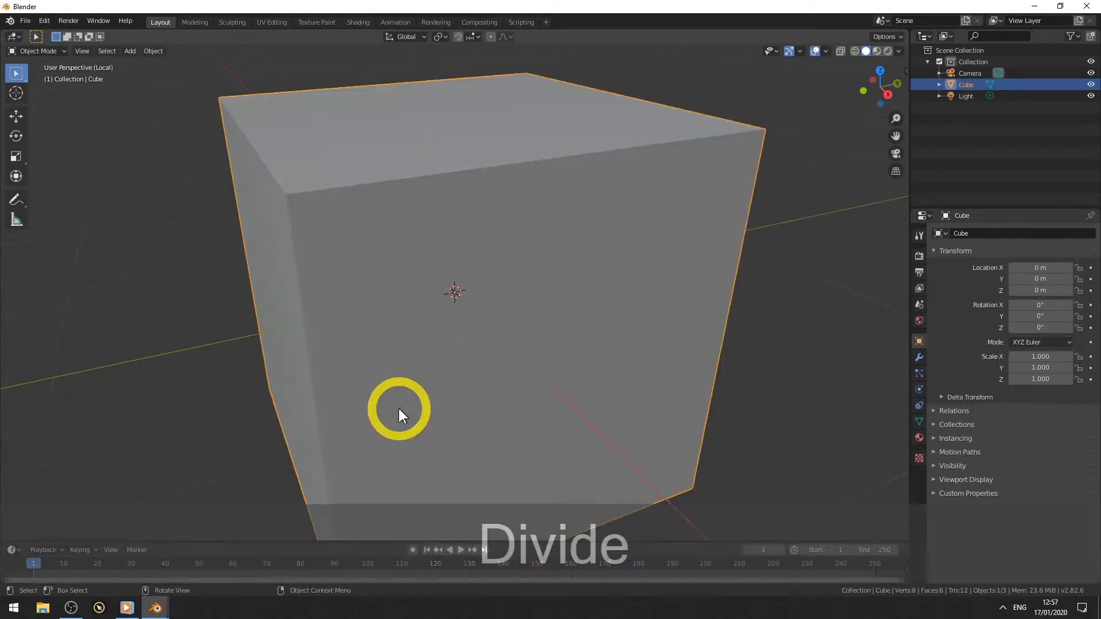
pyautogui.scroll(-5, 293, 332)
pyautogui.moveTo(290, 344); pyautogui.dragTo(444, 296, button='middle')
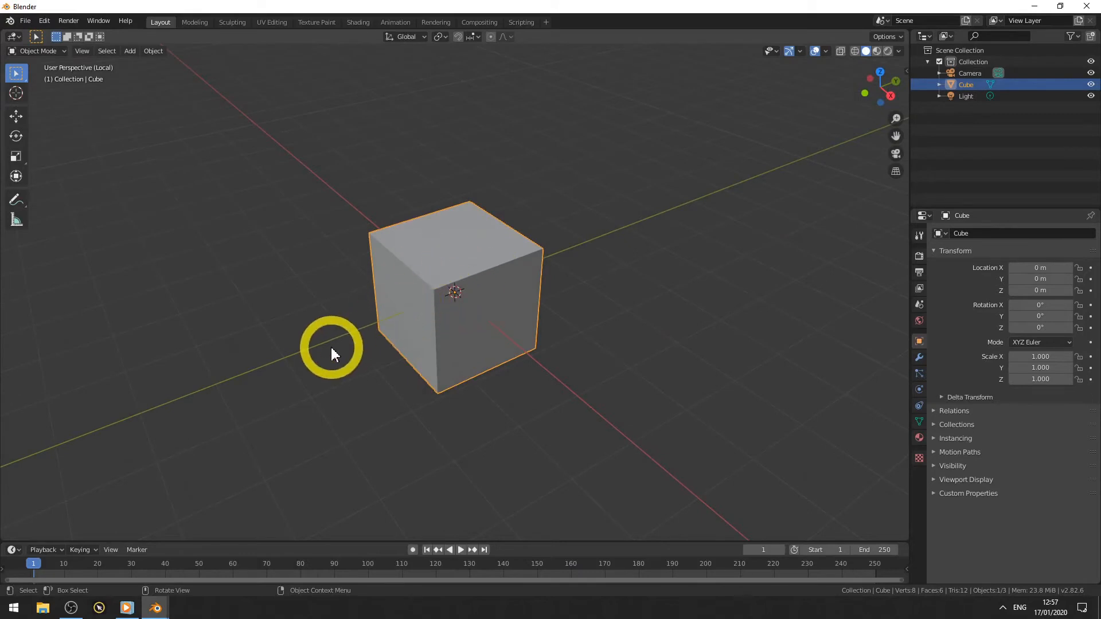
pyautogui.press('Tab')
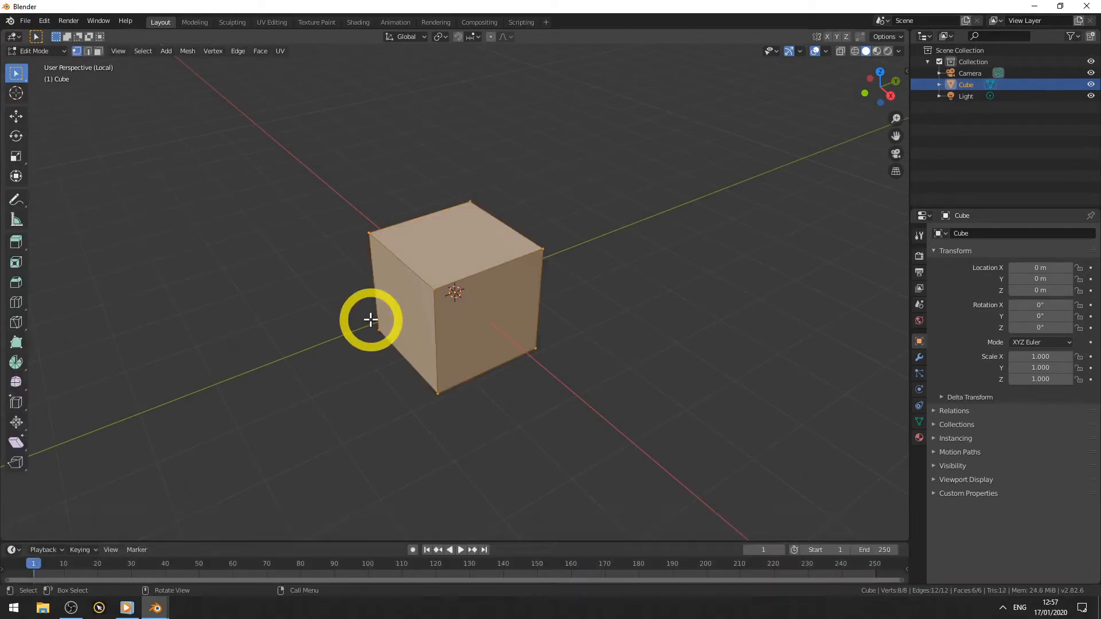
pyautogui.hotkey('ctrl', 'r')
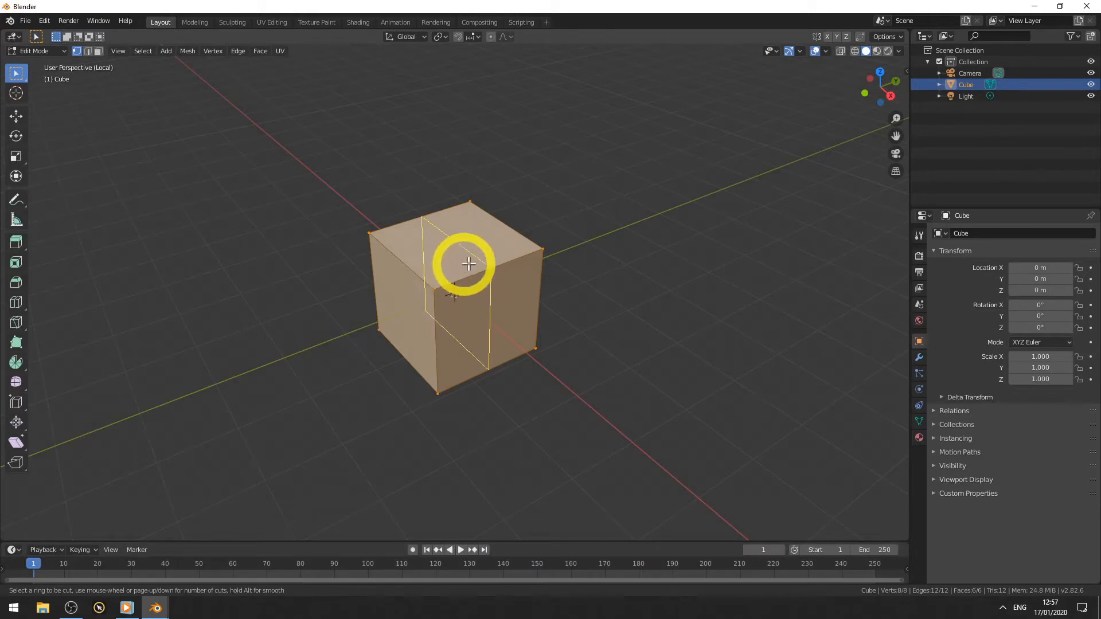
pyautogui.click(472, 269)
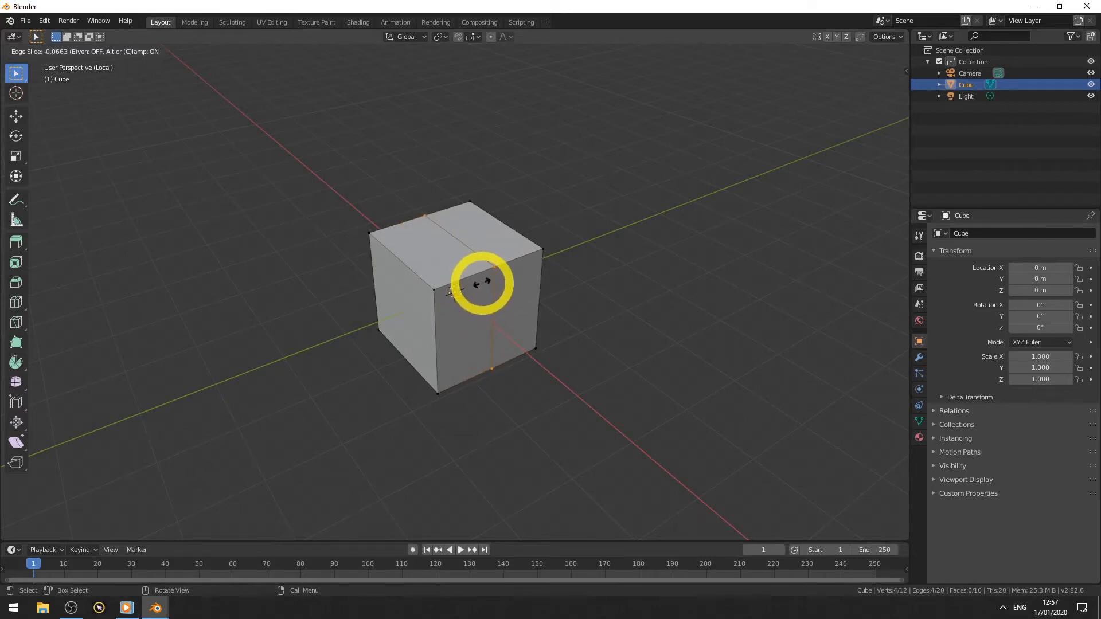
pyautogui.press('Escape')
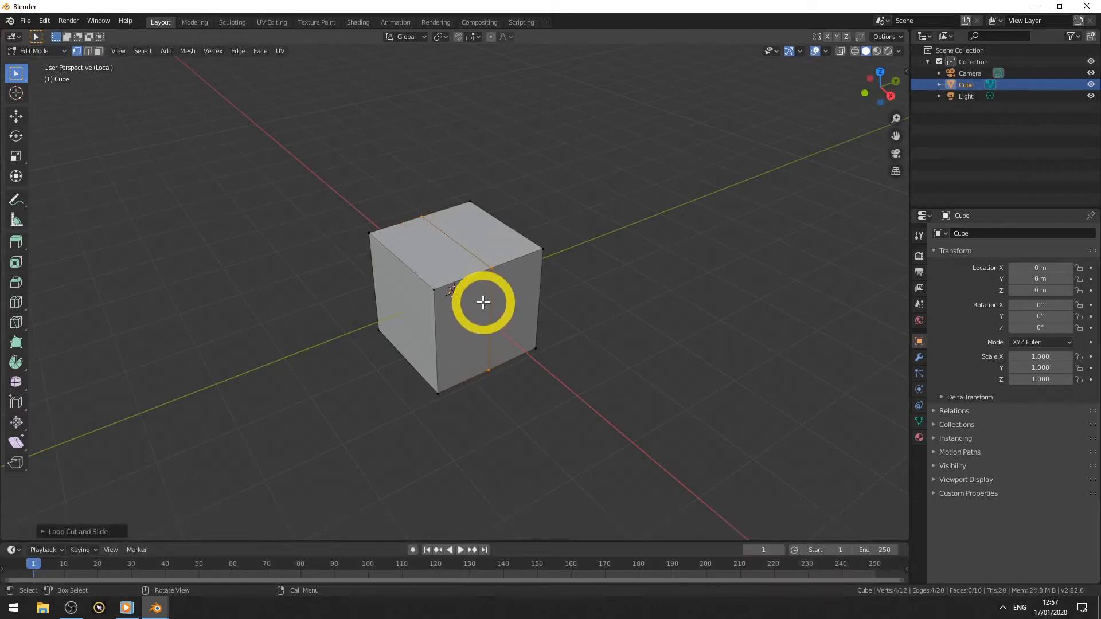
# - Show the cube in wireframe, clear the selection and reselect the vertical edge loop through its middle
pyautogui.moveTo(363, 401)
pyautogui.mouseDown(button='middle')
pyautogui.moveTo(387, 385)
pyautogui.moveTo(344, 373)
pyautogui.moveTo(356, 387)
pyautogui.mouseUp(button='middle')
pyautogui.press('z')
pyautogui.click(255, 388)
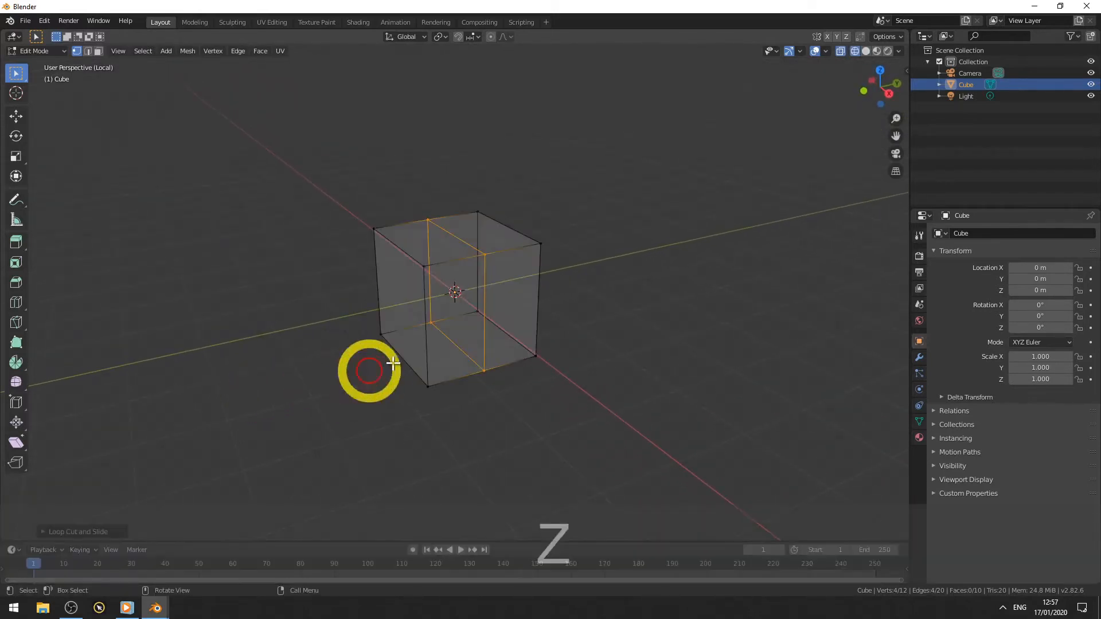
pyautogui.hotkey('alt', 'a')
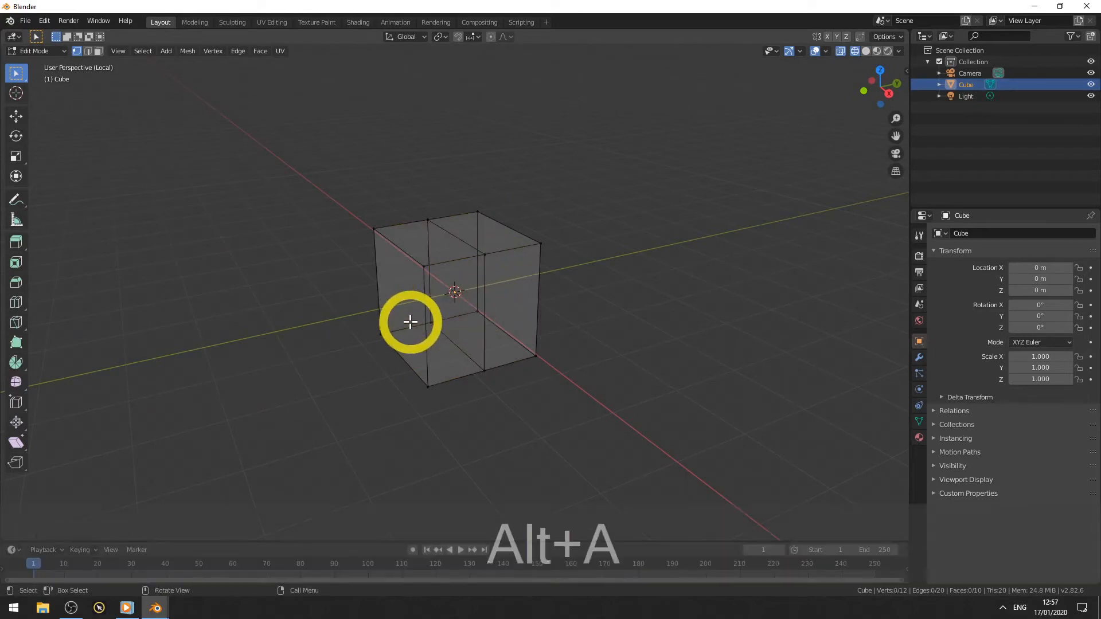
pyautogui.keyDown('alt'); pyautogui.click(484, 290); pyautogui.keyUp('alt')
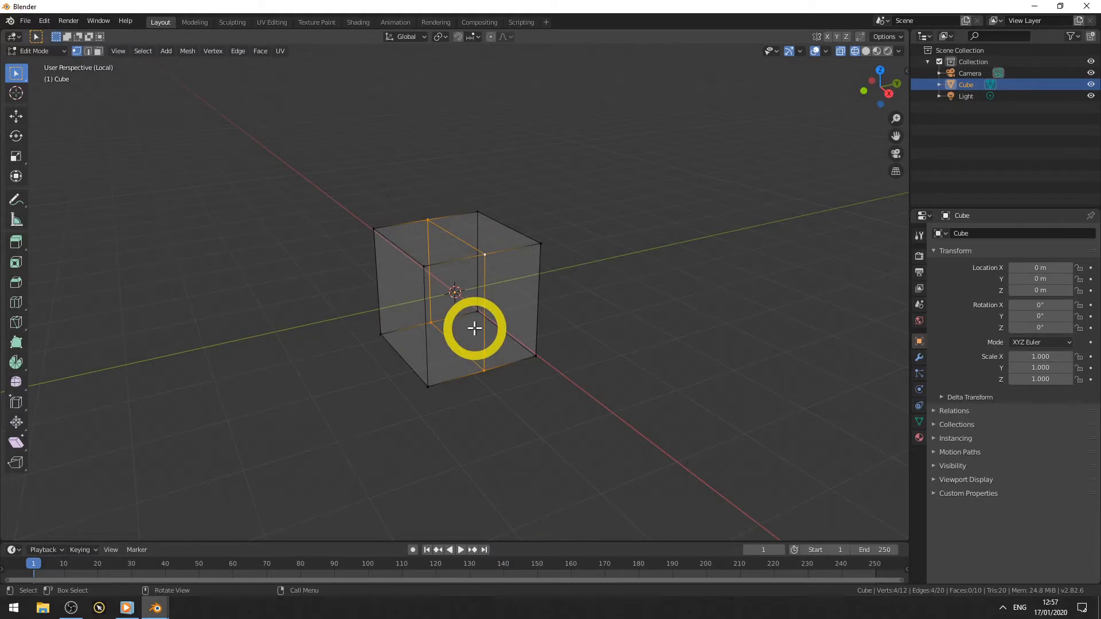
# - Add a centred horizontal loop cut around the cube without sliding it
pyautogui.hotkey('ctrl', 'r')
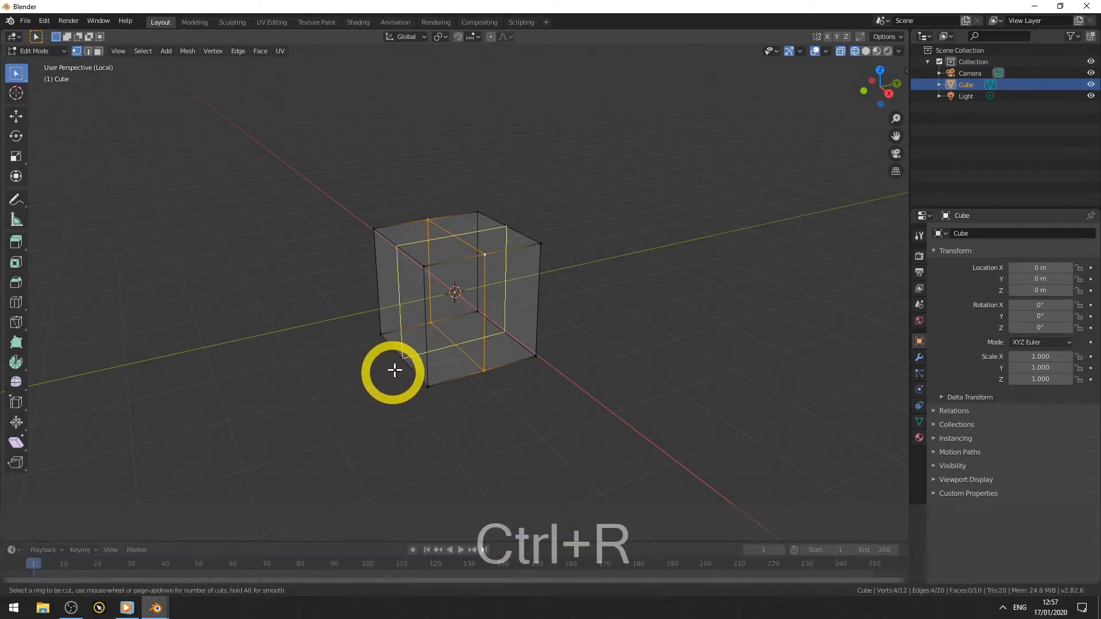
pyautogui.click(428, 326)
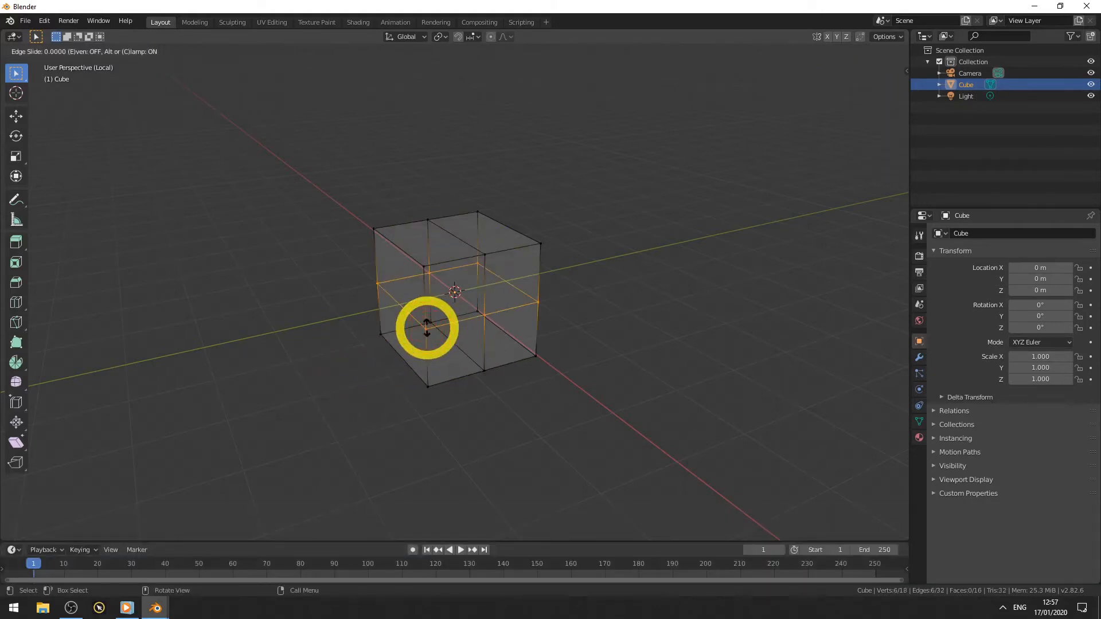
pyautogui.press('Escape')
# - Deselect the horizontal loop and select the full vertical edge loop that crosses it on the cube
pyautogui.hotkey('alt', 'a')
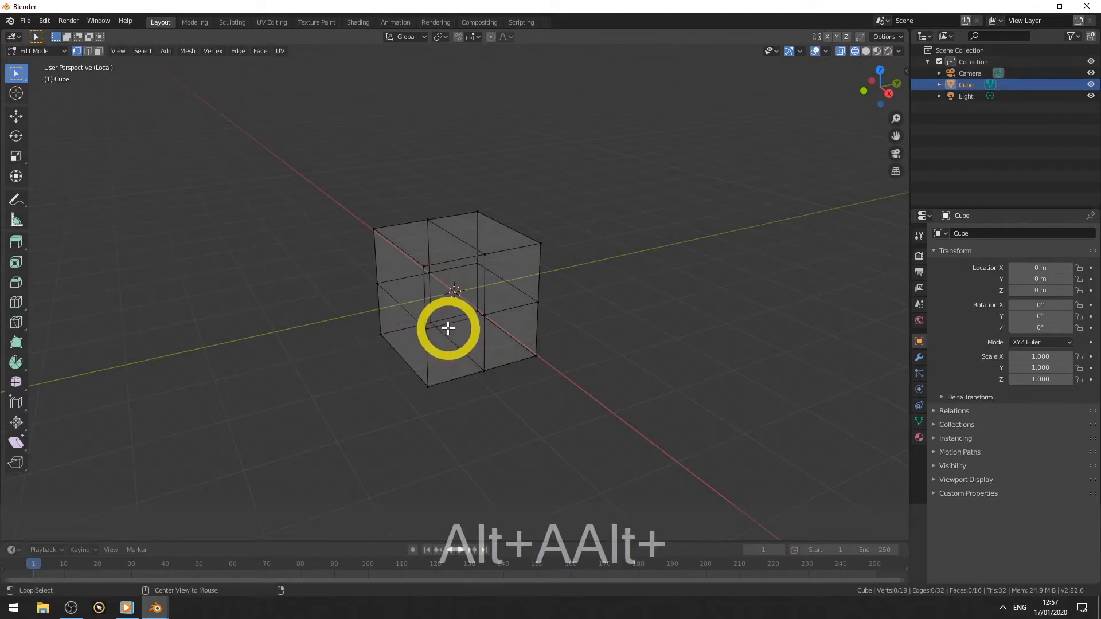
pyautogui.keyDown('alt'); pyautogui.click(449, 323); pyautogui.keyUp('alt')
pyautogui.keyDown('alt'); pyautogui.click(487, 339); pyautogui.keyUp('alt')
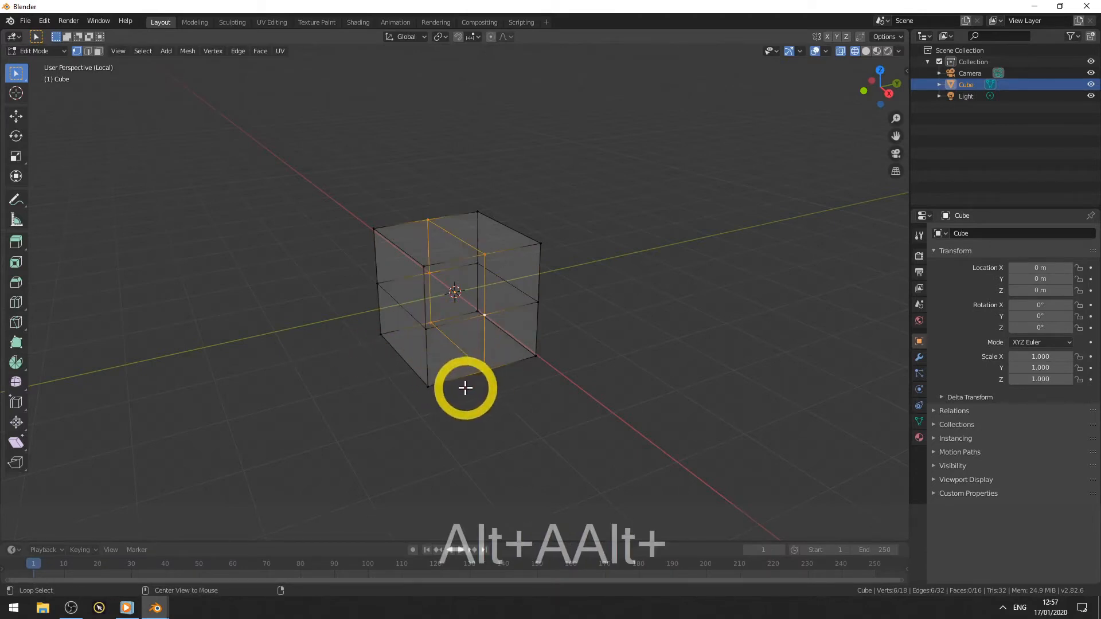
pyautogui.moveTo(319, 405); pyautogui.dragTo(338, 390, button='middle')
pyautogui.rightClick(387, 332)
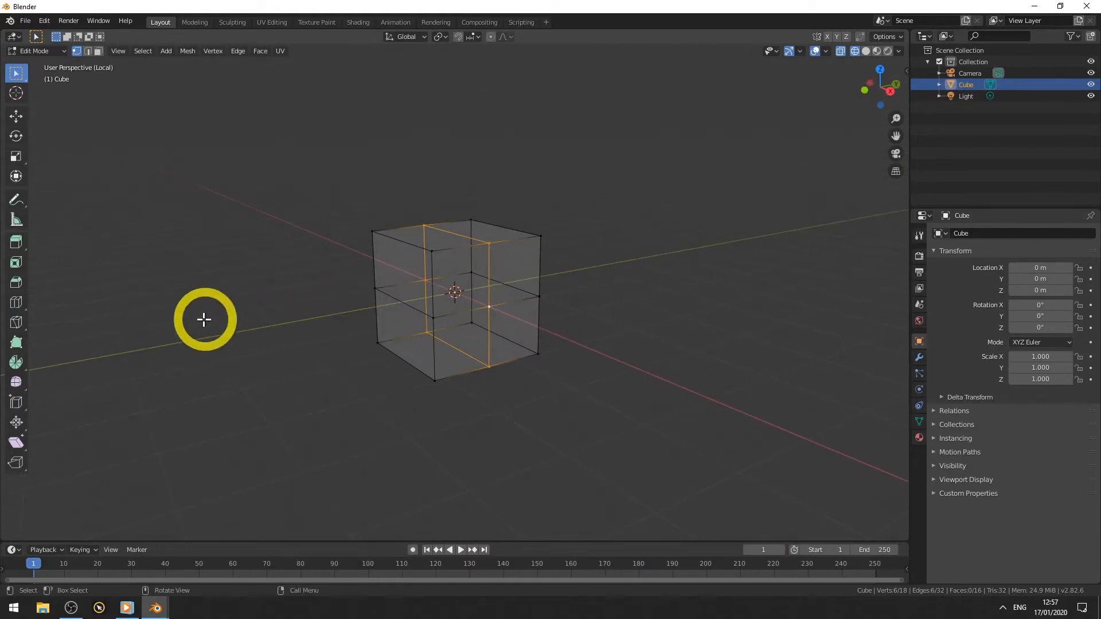
# - Select the whole cube mesh and subdivide it with 5 cuts
pyautogui.hotkey('alt', 'a')
pyautogui.hotkey('alt', 'a')
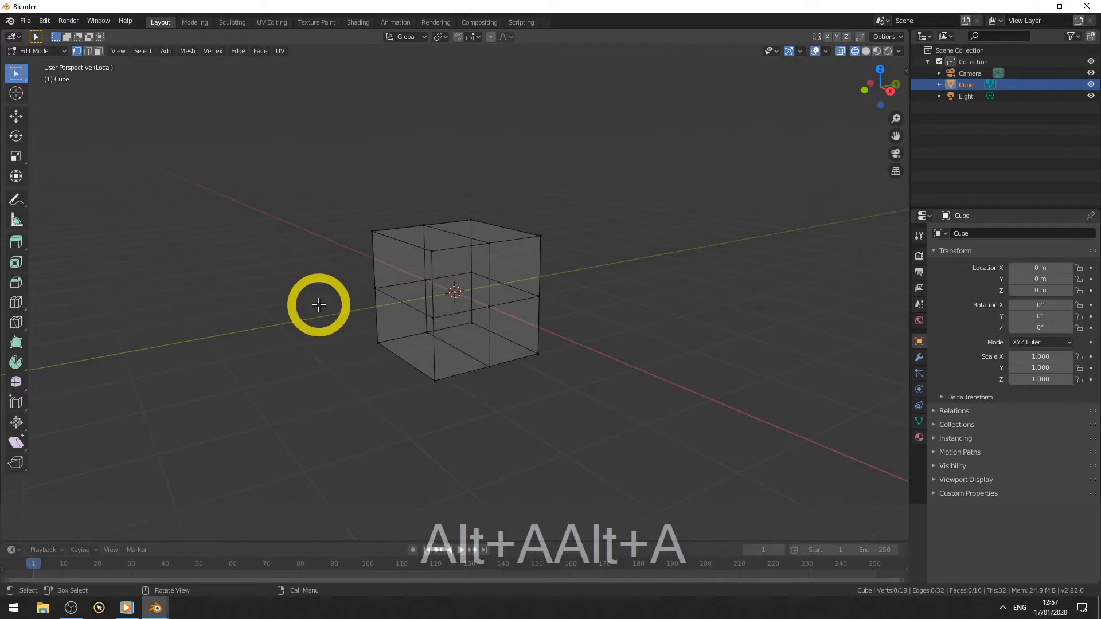
pyautogui.press('a')
pyautogui.rightClick(318, 304)
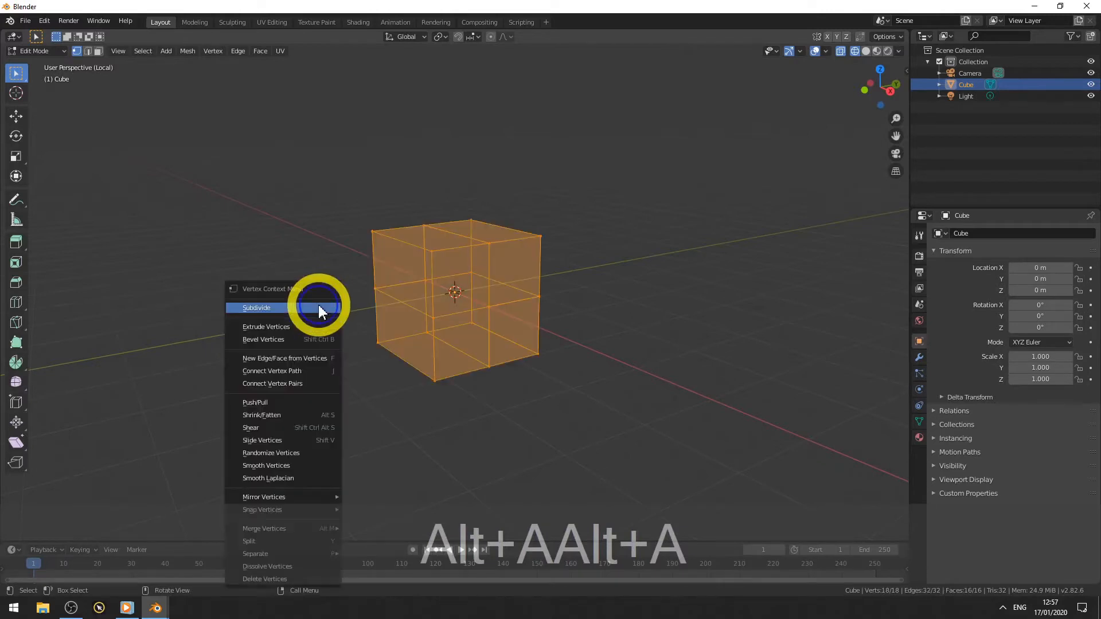
pyautogui.click(257, 310)
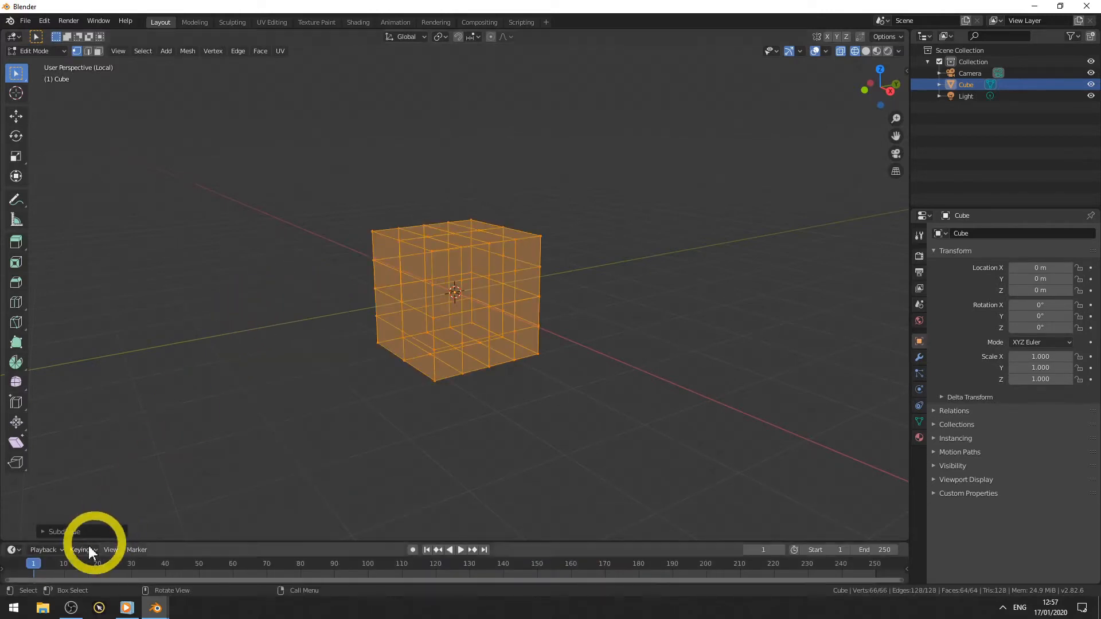
pyautogui.click(43, 532)
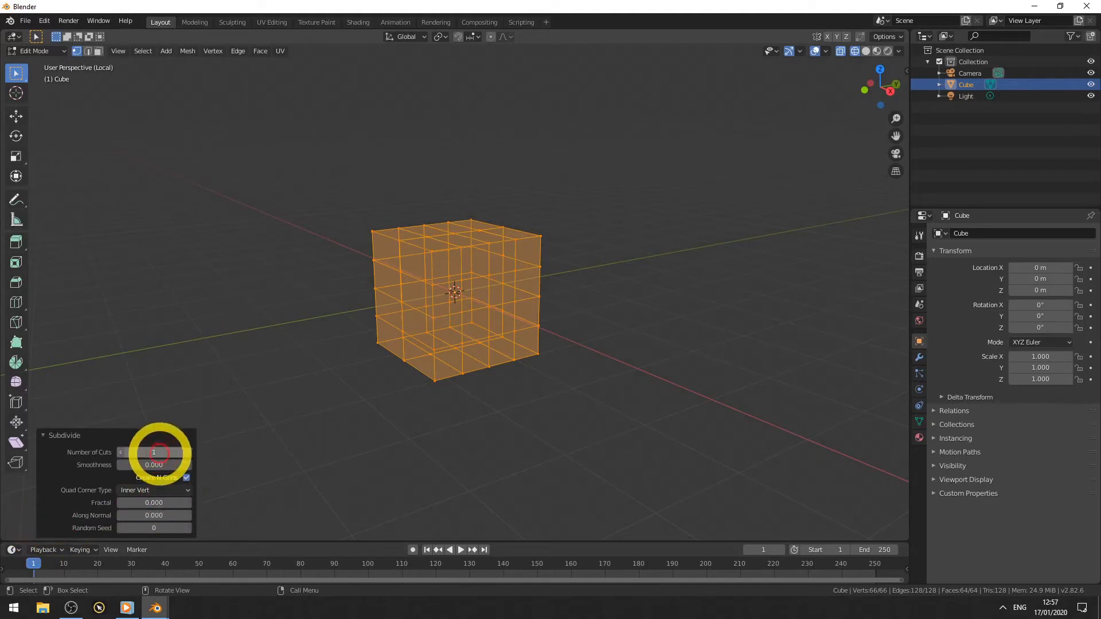
pyautogui.click(151, 452)
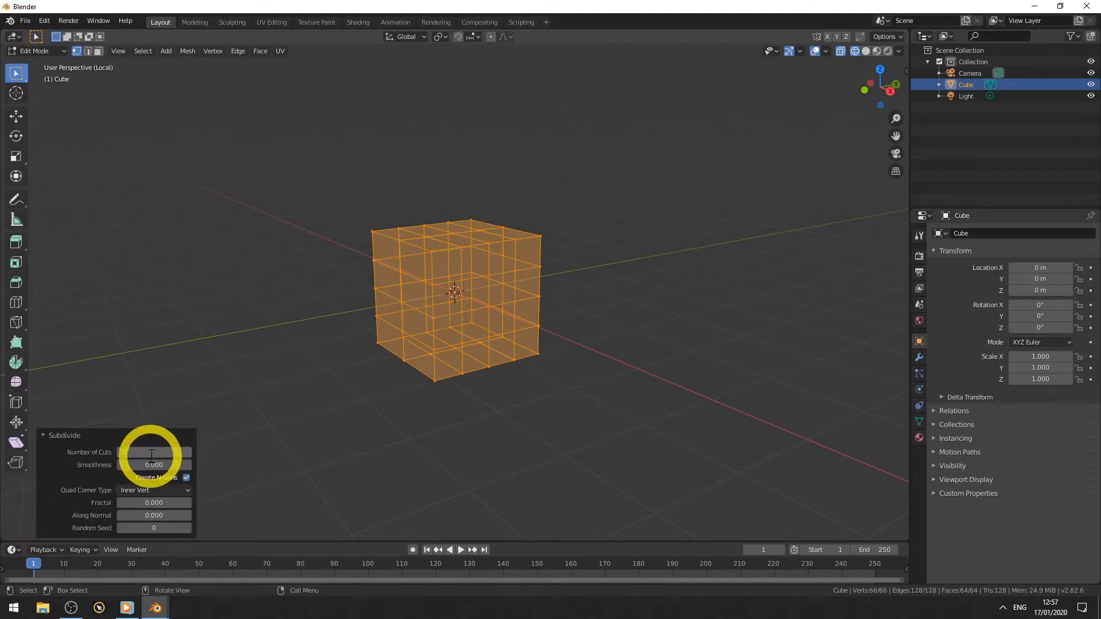
pyautogui.write('5')
pyautogui.press('Return')
# - Clear the selection, show the cube in solid shading, and select a vertical edge loop followed by a horizontal one instead
pyautogui.hotkey('alt', 'a')
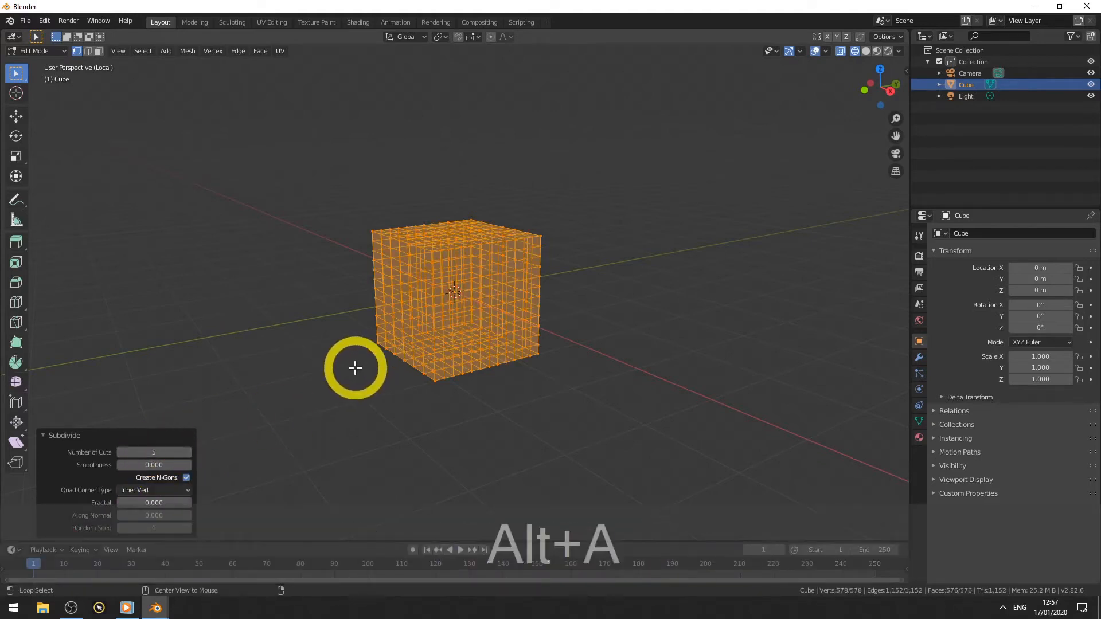
pyautogui.press('z')
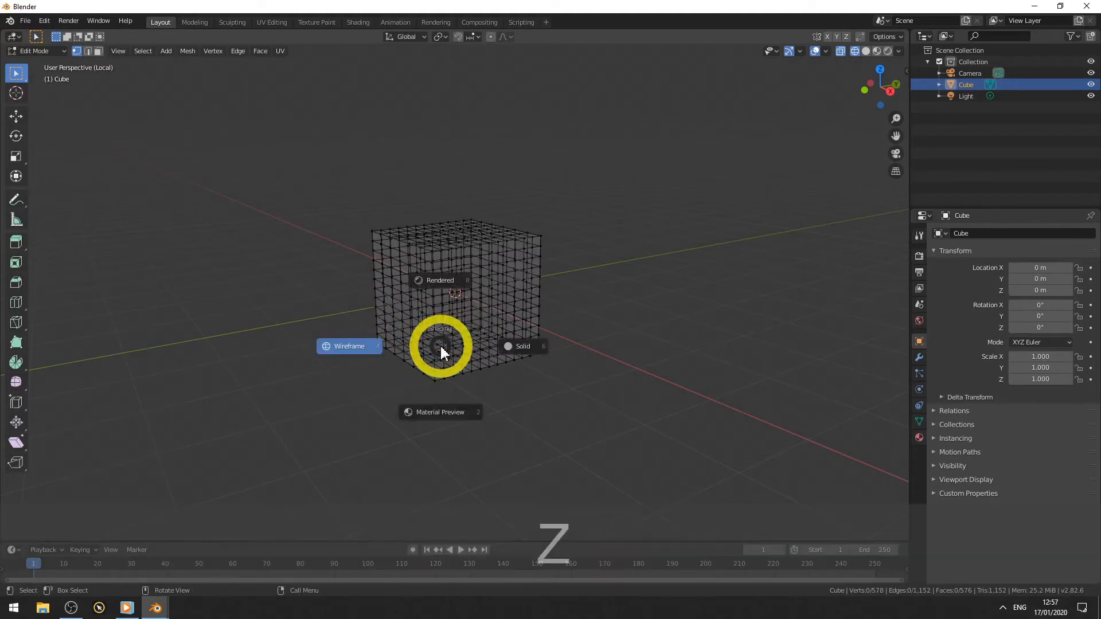
pyautogui.click(528, 347)
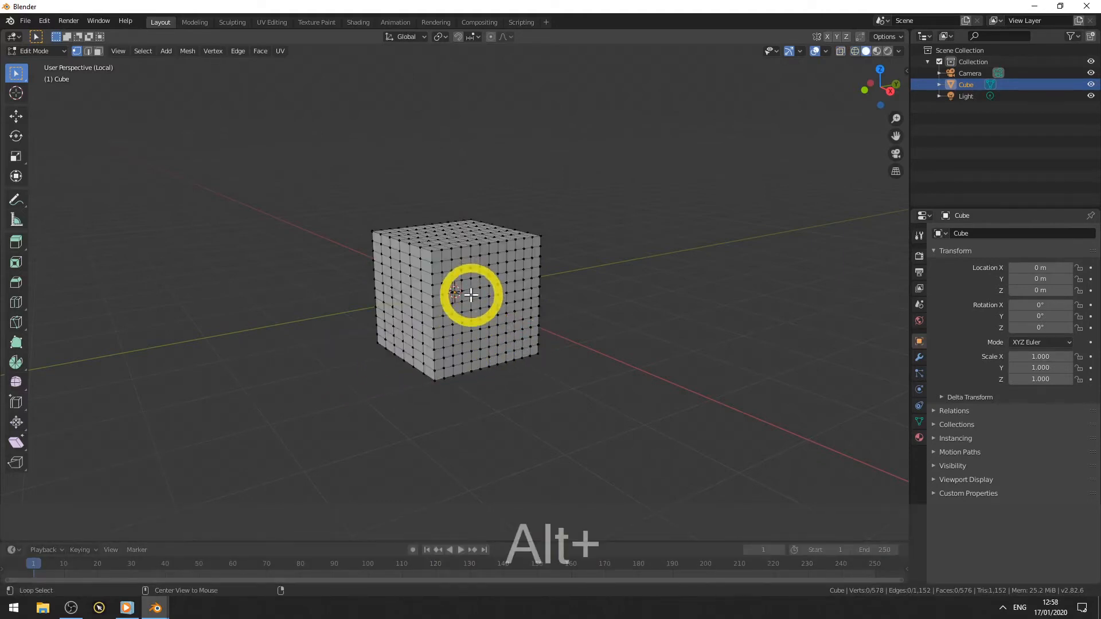
pyautogui.keyDown('alt'); pyautogui.click(504, 292); pyautogui.keyUp('alt')
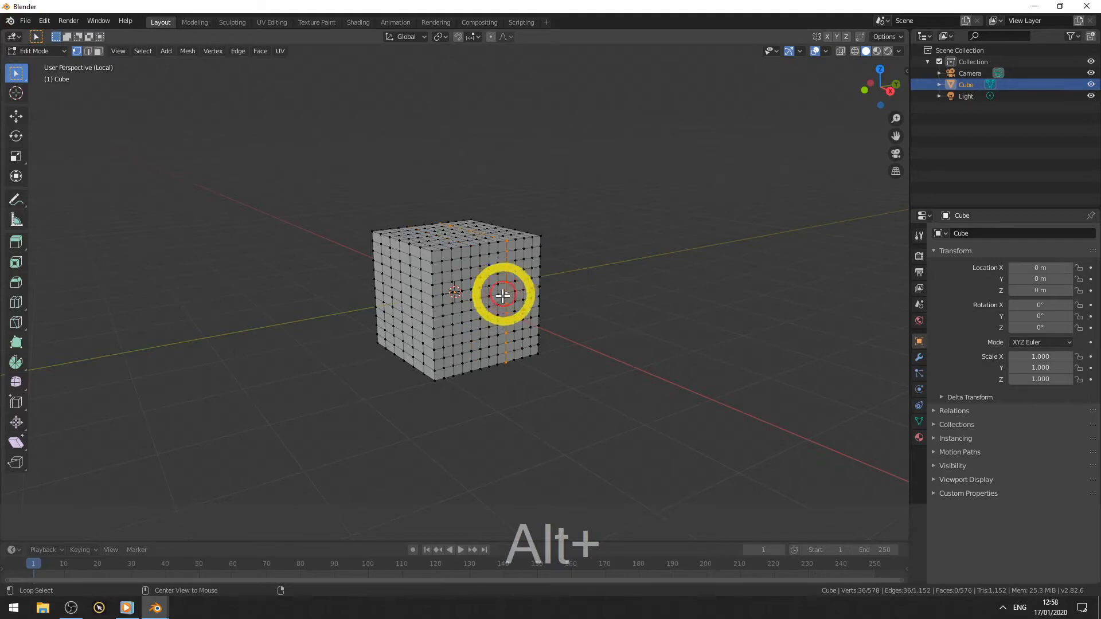
pyautogui.keyDown('alt'); pyautogui.click(415, 302); pyautogui.keyUp('alt')
# - Show the subdivided cube in wireframe and select a vertical edge loop in each of its two directions, one after the other
pyautogui.press('z')
pyautogui.click(319, 304)
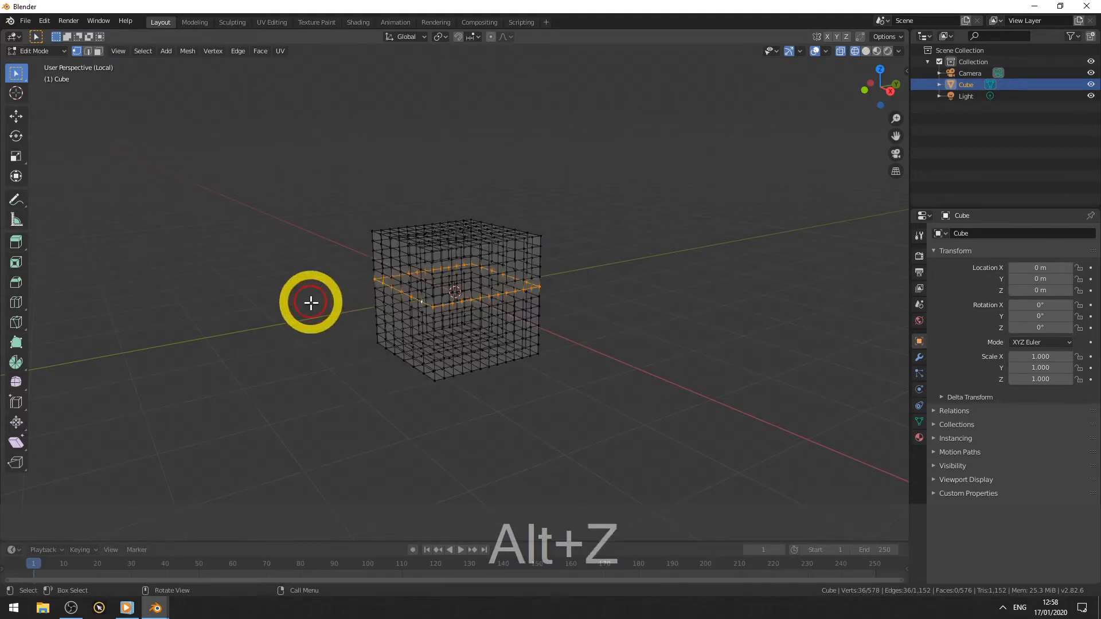
pyautogui.keyDown('alt'); pyautogui.click(506, 310); pyautogui.keyUp('alt')
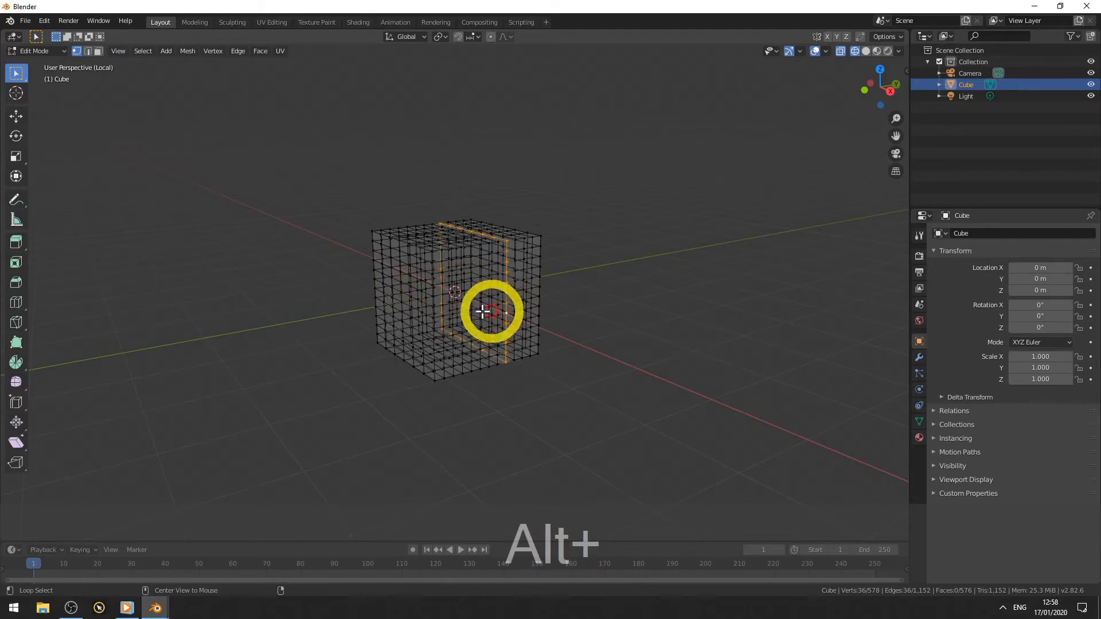
pyautogui.keyDown('alt'); pyautogui.click(423, 337); pyautogui.keyUp('alt')
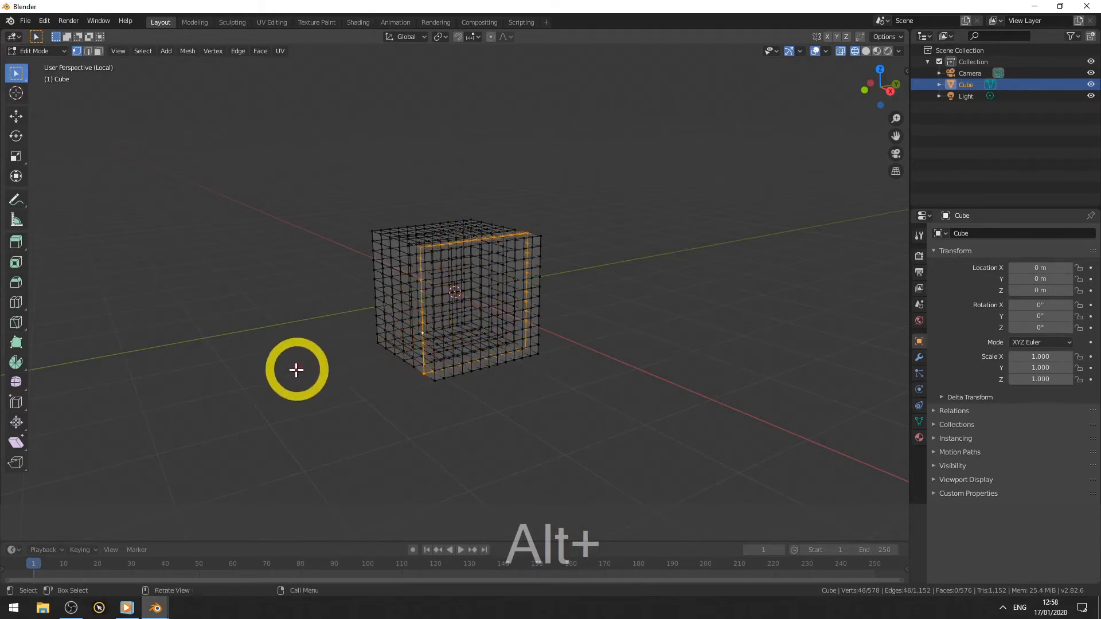
pyautogui.scroll(3, 296, 372)
pyautogui.moveTo(296, 373); pyautogui.dragTo(258, 388, button='middle')
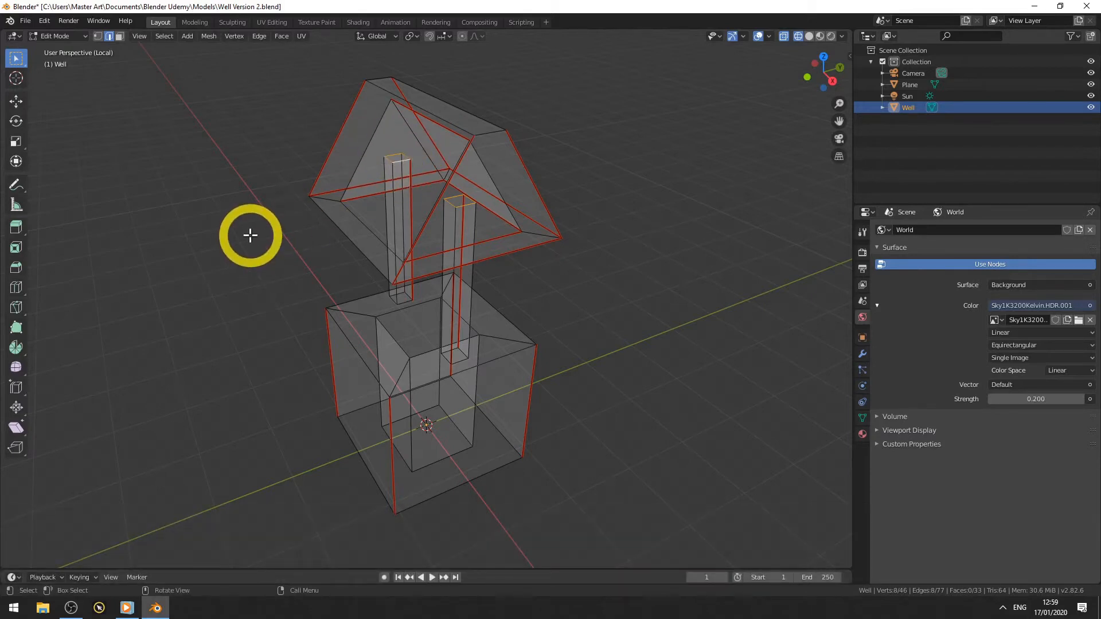
# - In the right view of the well, move the posts' top edges up along Z by about 0.717 m into the roof
pyautogui.press('KP_3')
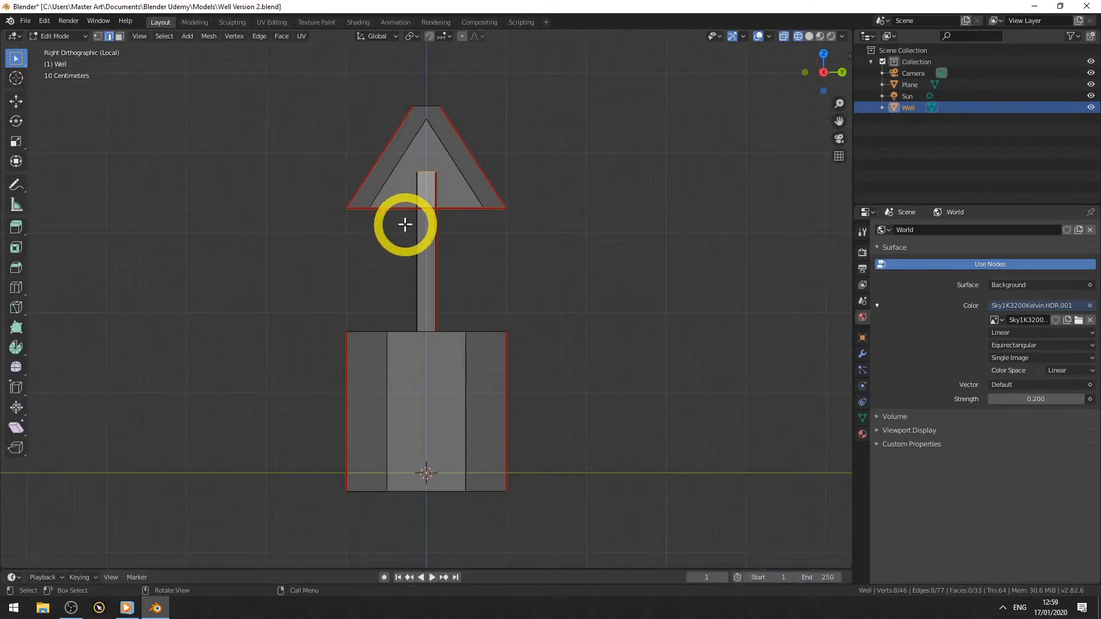
pyautogui.press('g')
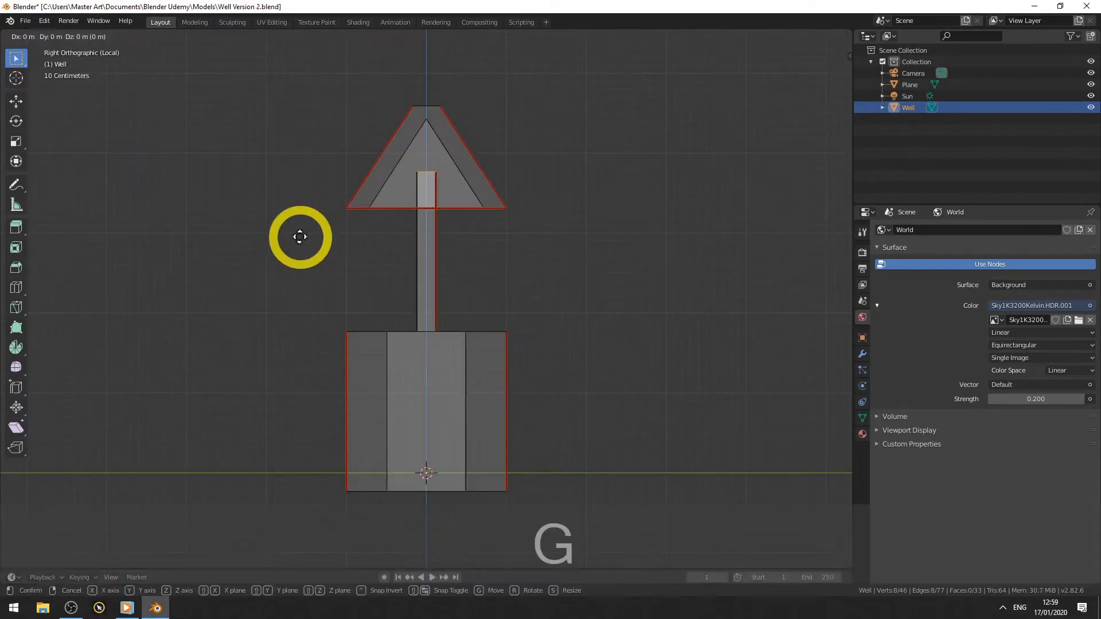
pyautogui.press('z')
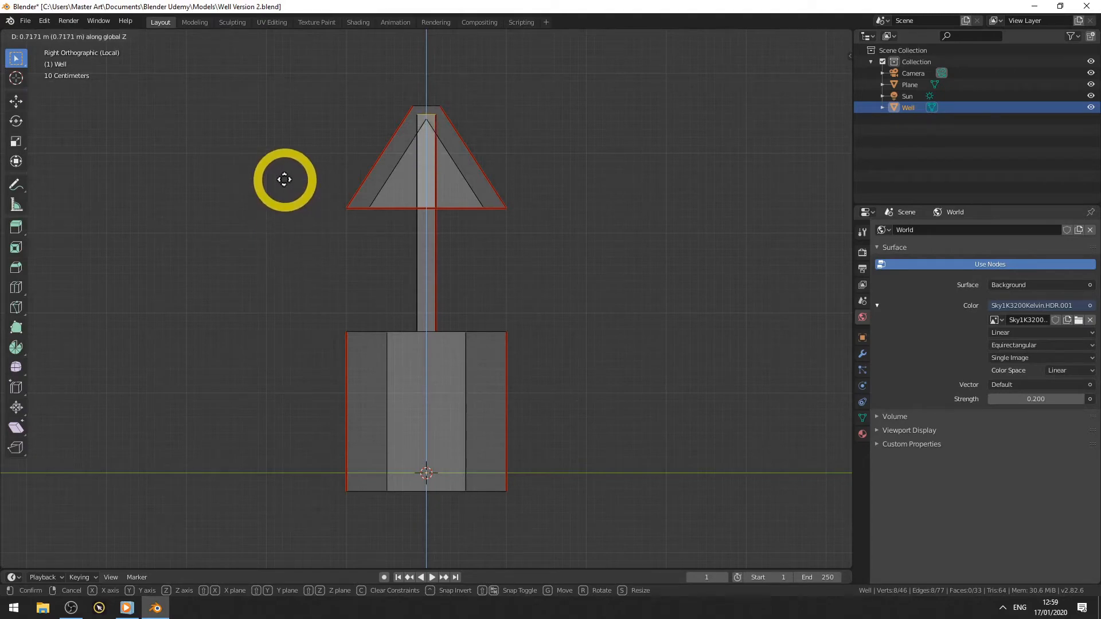
pyautogui.click(284, 179)
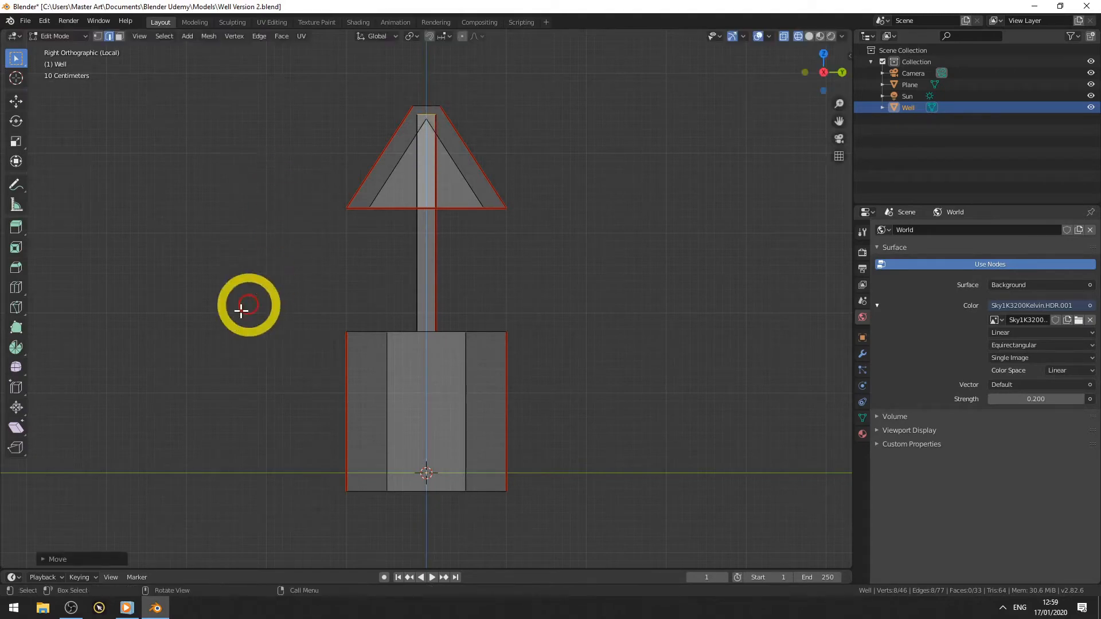
# - Show the well in solid shading, clear the selection and examine from several sides how the posts meet the roof
pyautogui.press('z')
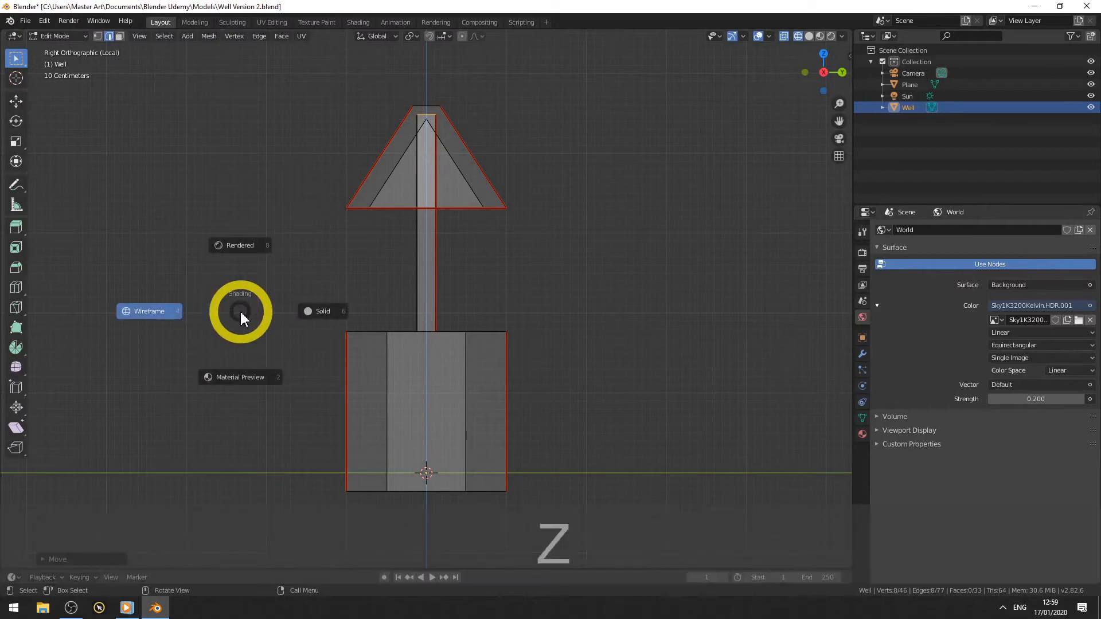
pyautogui.click(321, 310)
pyautogui.moveTo(218, 294); pyautogui.dragTo(301, 357, button='middle')
pyautogui.hotkey('alt', 'a')
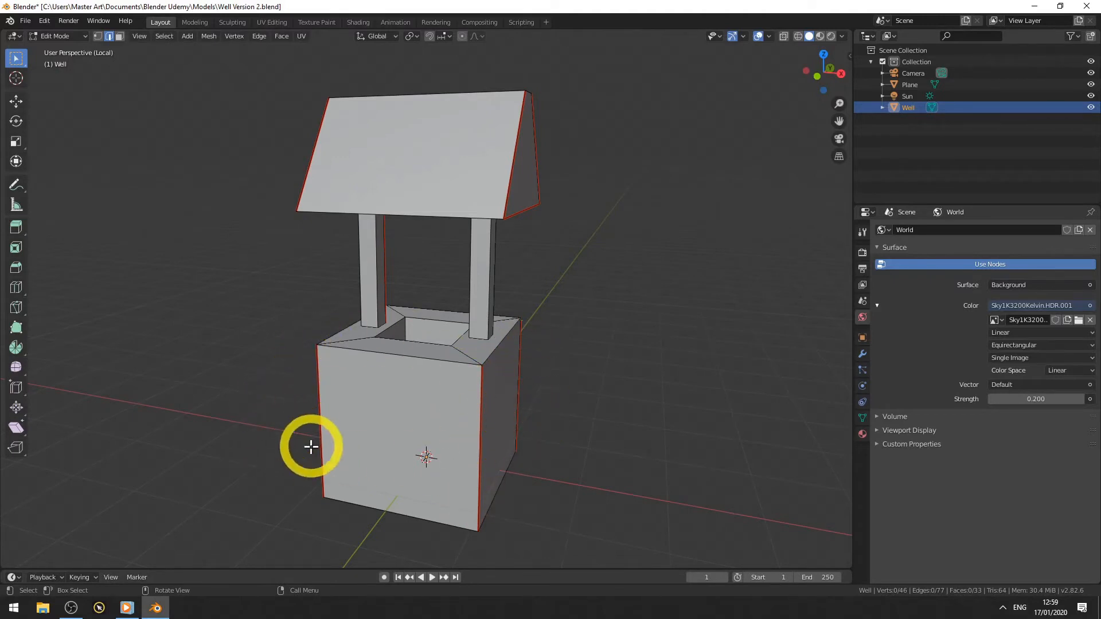
pyautogui.moveTo(504, 329); pyautogui.dragTo(425, 213, button='middle')
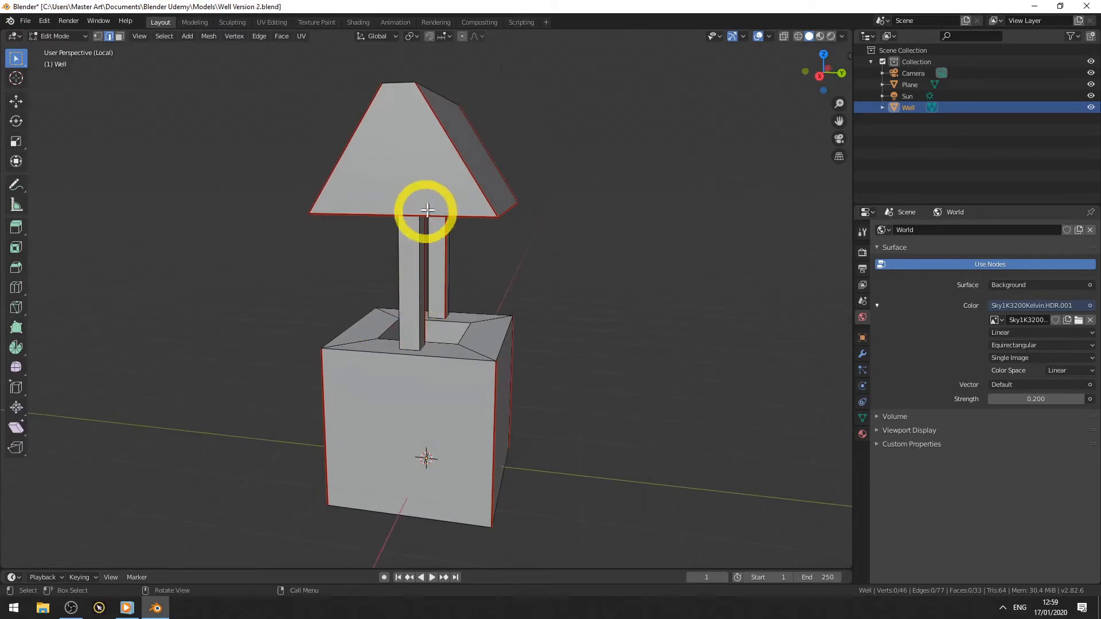
pyautogui.moveTo(184, 298); pyautogui.dragTo(398, 361, button='middle')
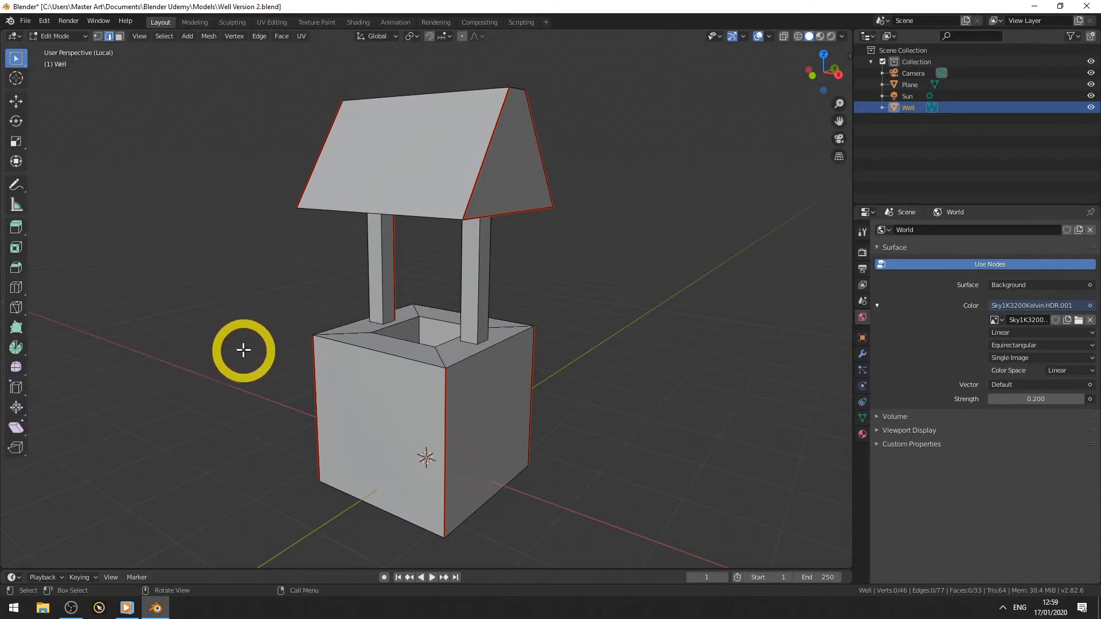
# - Select the entire well mesh and clear the seams from all its edges
pyautogui.press('a')
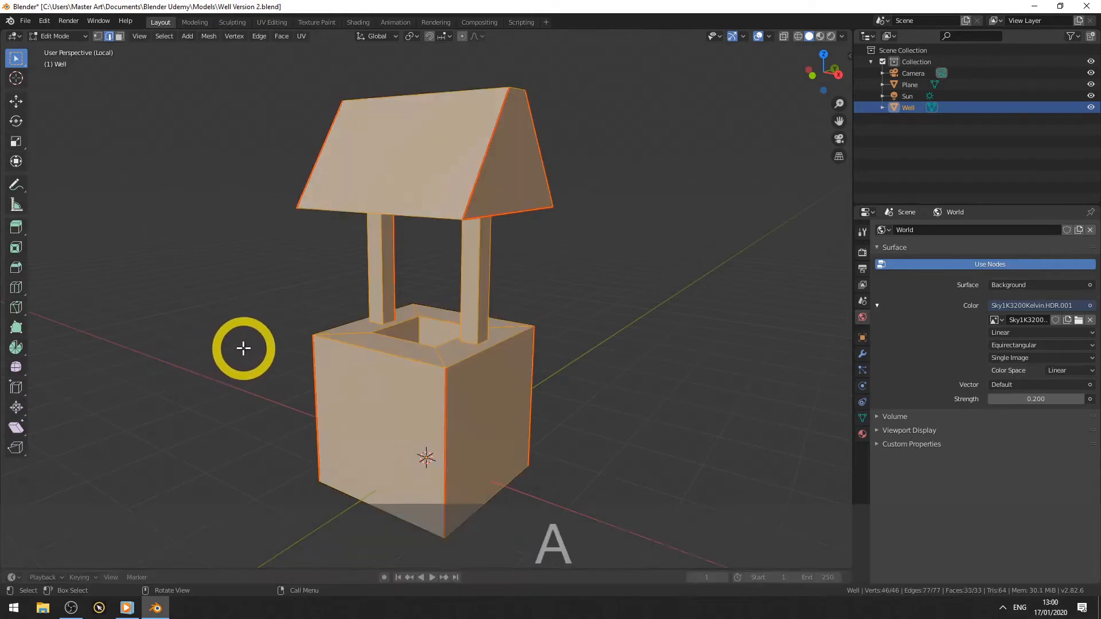
pyautogui.hotkey('ctrl', 'e')
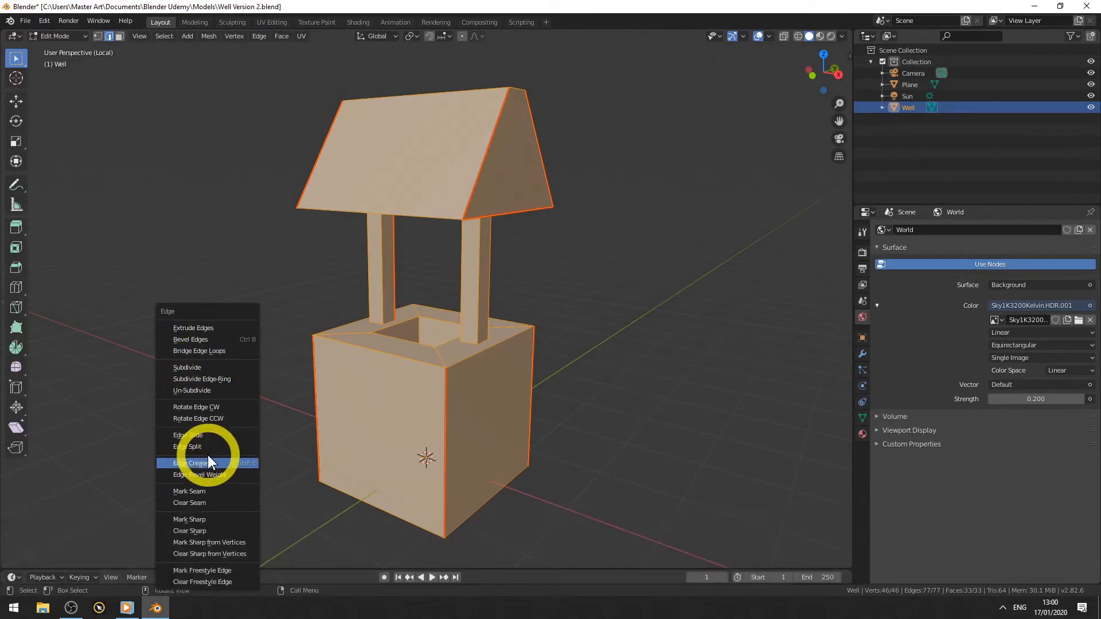
pyautogui.click(191, 504)
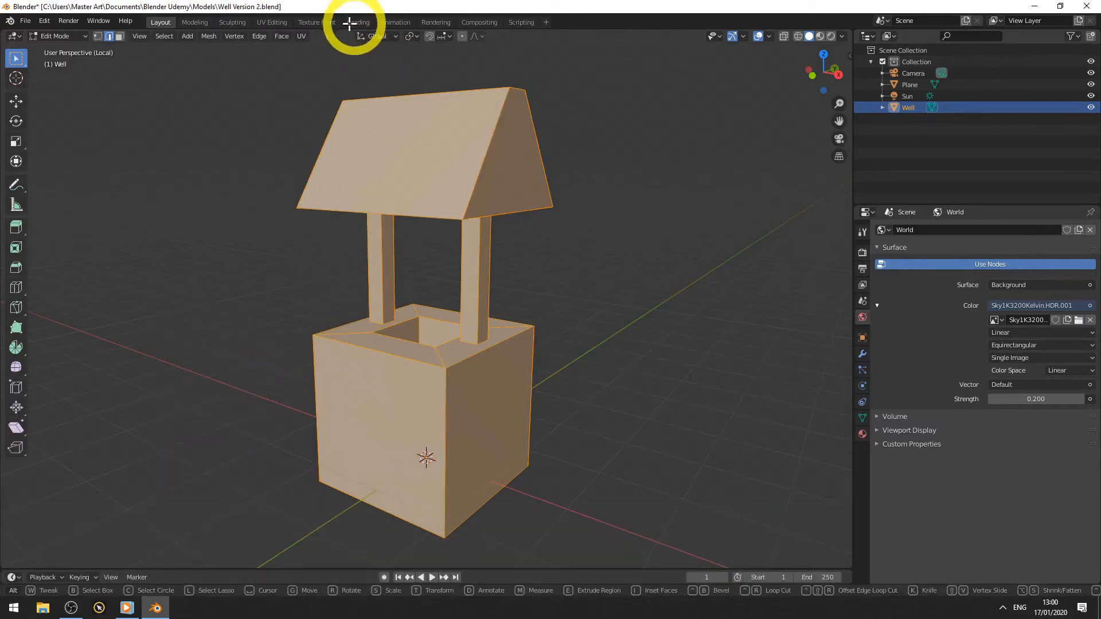
# - Switch to the UV Editing workspace, unlink the T_WellSmall_BC image from the UV editor and clear the mesh selection
pyautogui.click(273, 23)
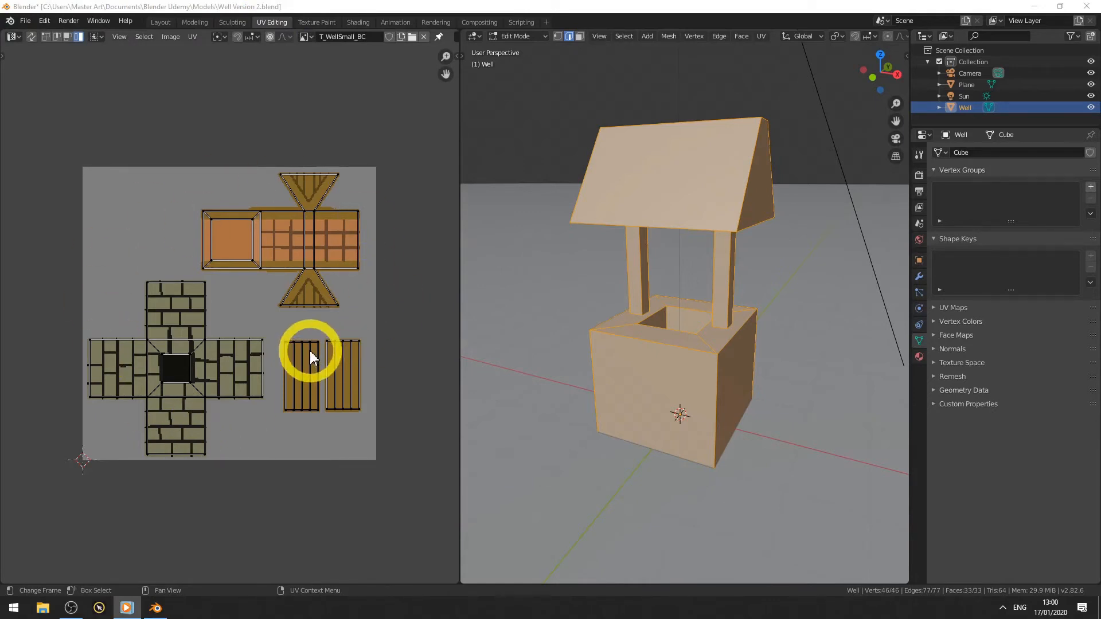
pyautogui.click(424, 37)
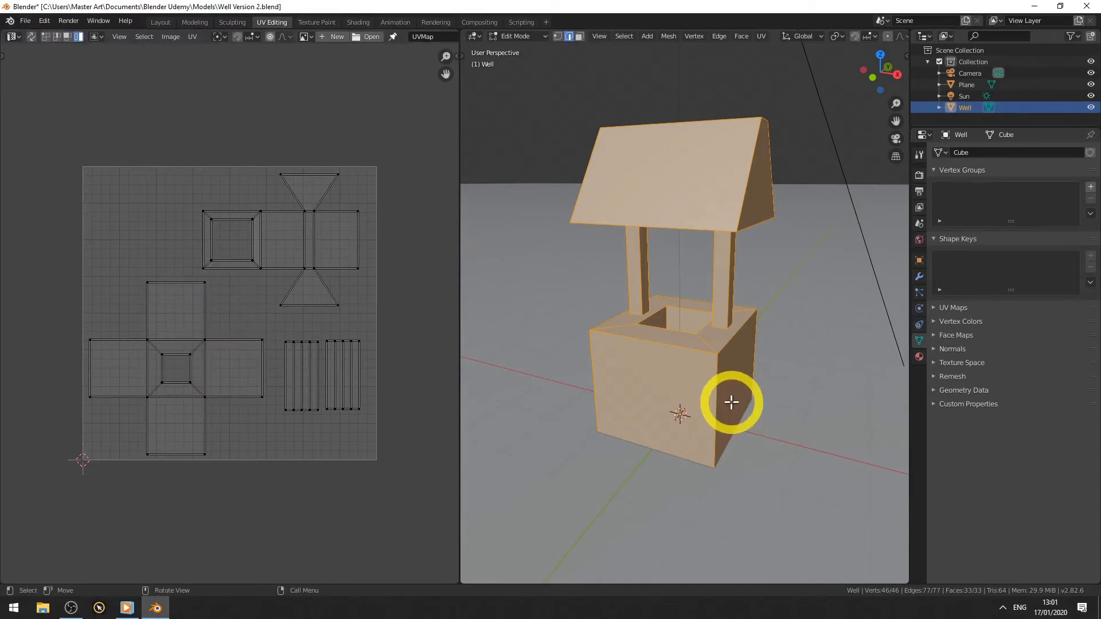
pyautogui.hotkey('alt', 'a')
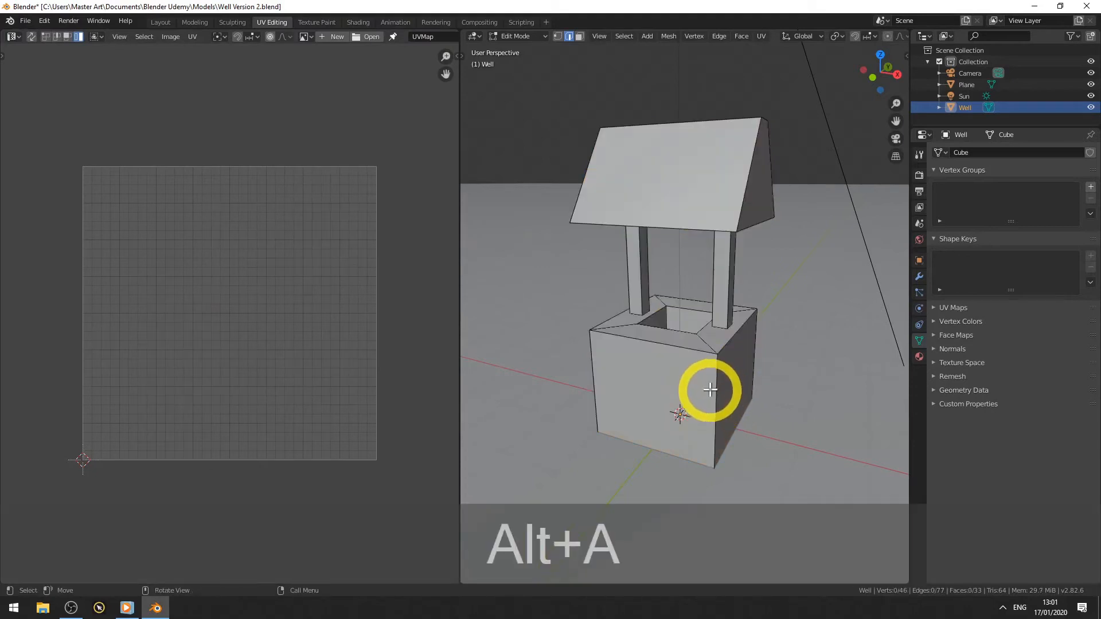
# - Isolate the well in edge select mode and mark one vertical corner edge of its base as a seam
pyautogui.moveTo(722, 383)
pyautogui.mouseDown(button='middle')
pyautogui.moveTo(682, 385)
pyautogui.moveTo(714, 383)
pyautogui.mouseUp(button='middle')
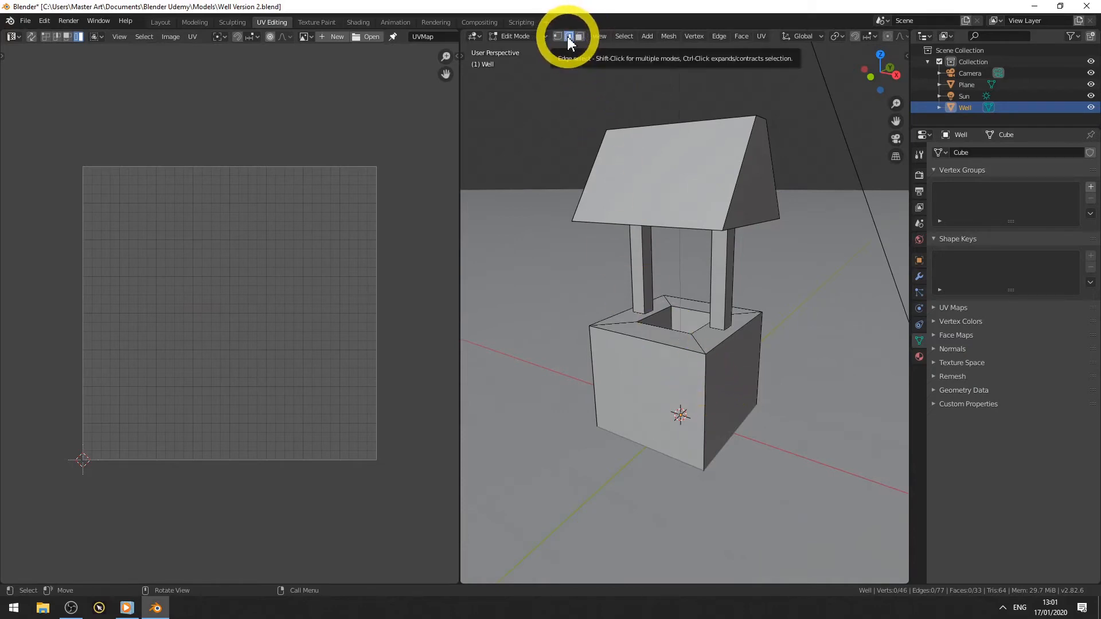
pyautogui.press('2')
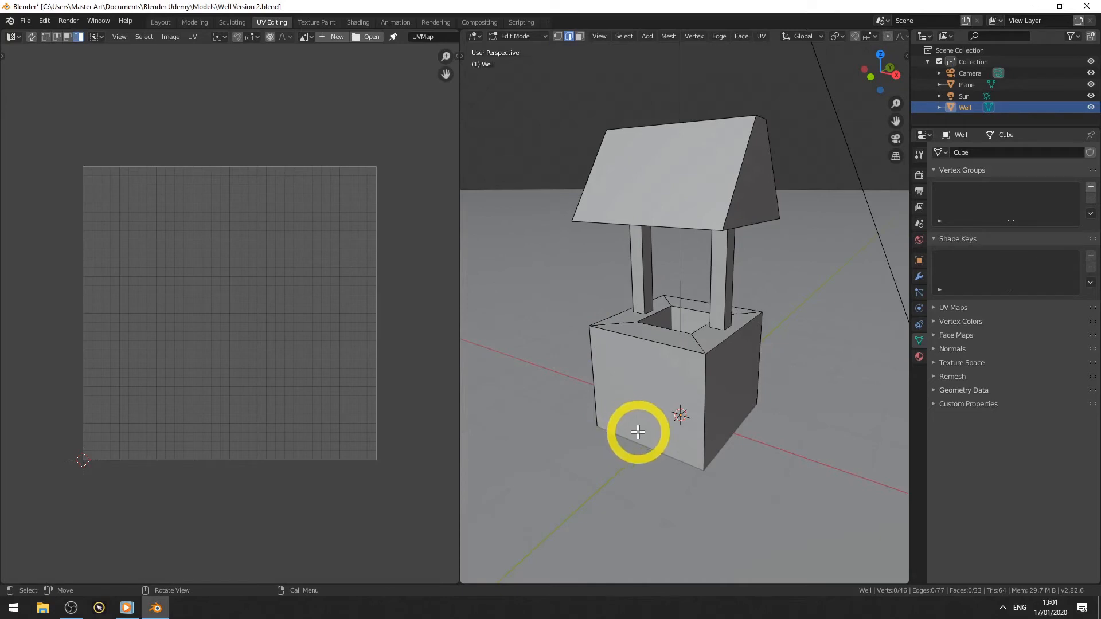
pyautogui.press('KP_Divide')
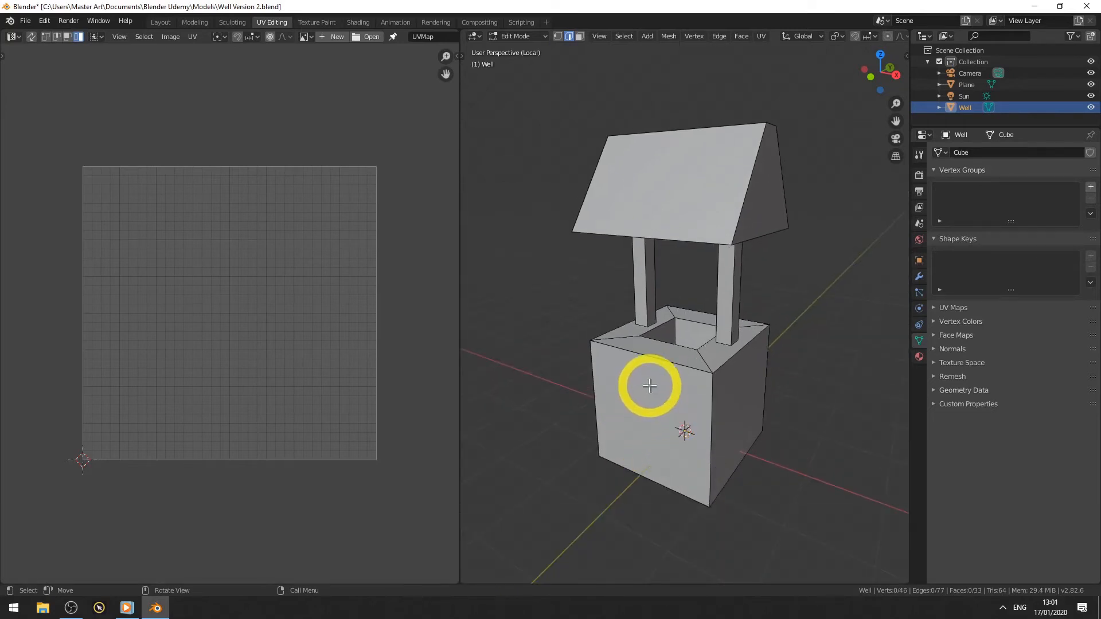
pyautogui.press('KP_1')
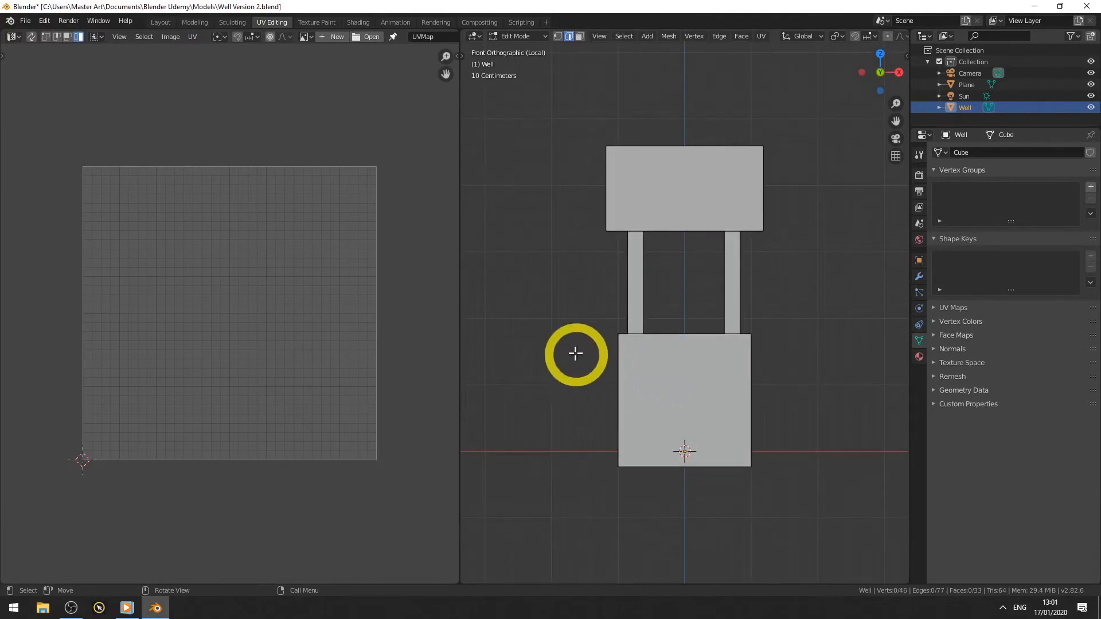
pyautogui.moveTo(565, 344); pyautogui.dragTo(642, 411, button='middle')
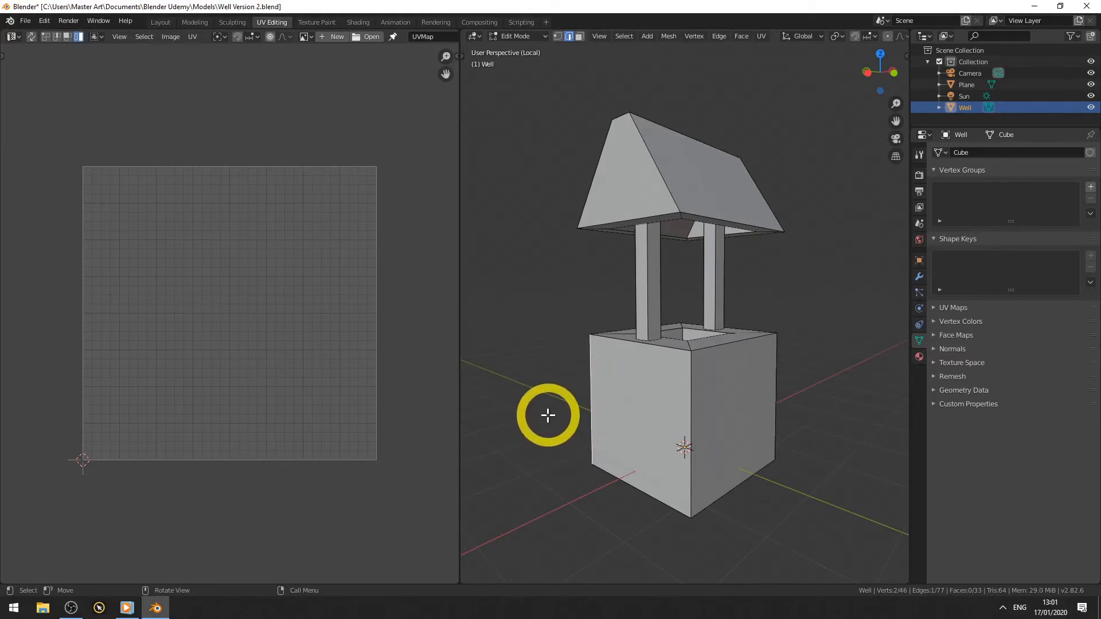
pyautogui.hotkey('ctrl', 'e')
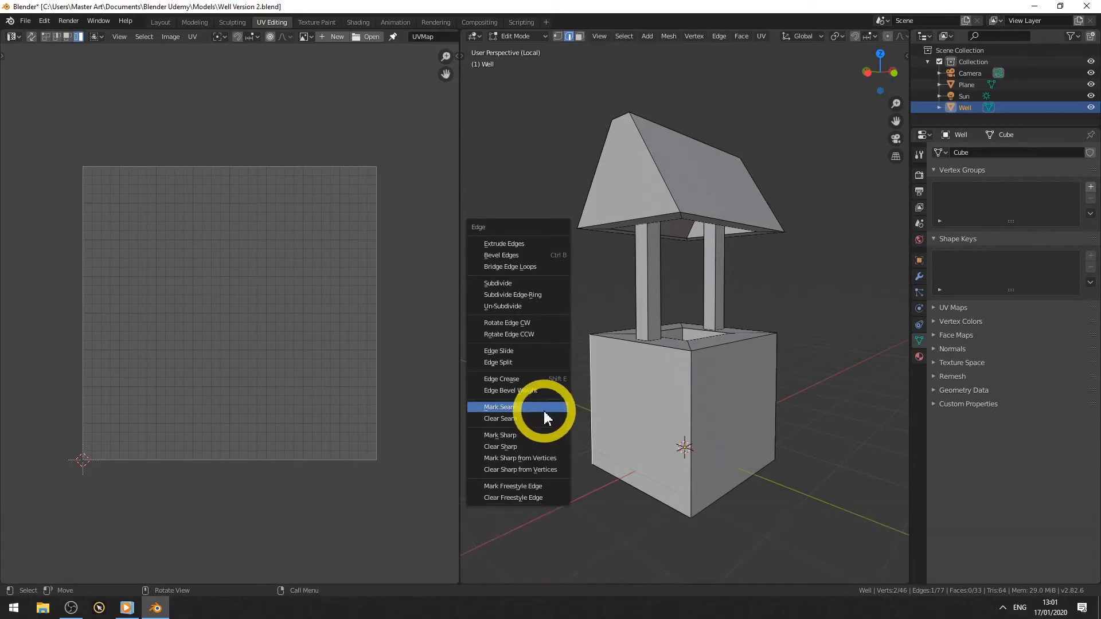
pyautogui.click(533, 407)
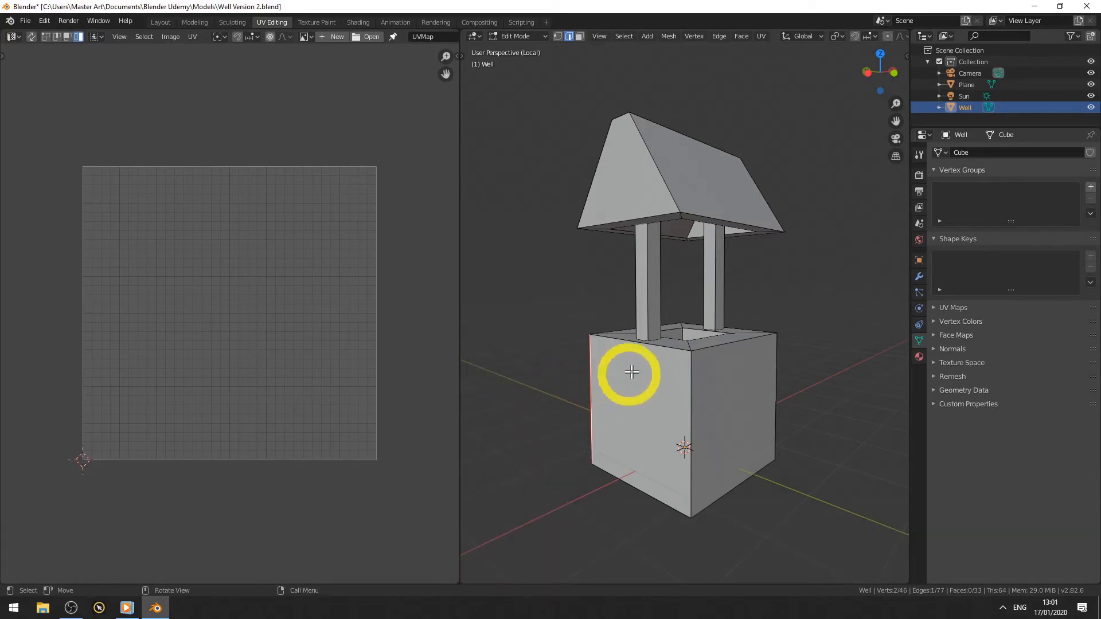
# - Select the outer and inner top edge loops of the well base's rim and mark them as seams
pyautogui.keyDown('alt'); pyautogui.click(660, 348); pyautogui.keyUp('alt')
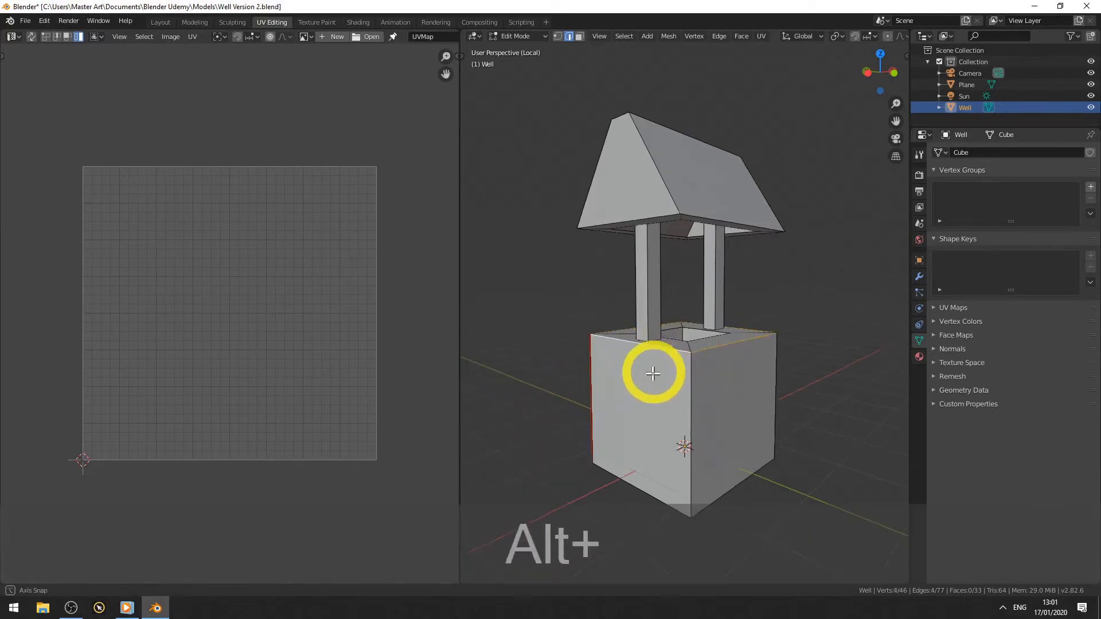
pyautogui.moveTo(651, 374); pyautogui.dragTo(639, 373, button='middle')
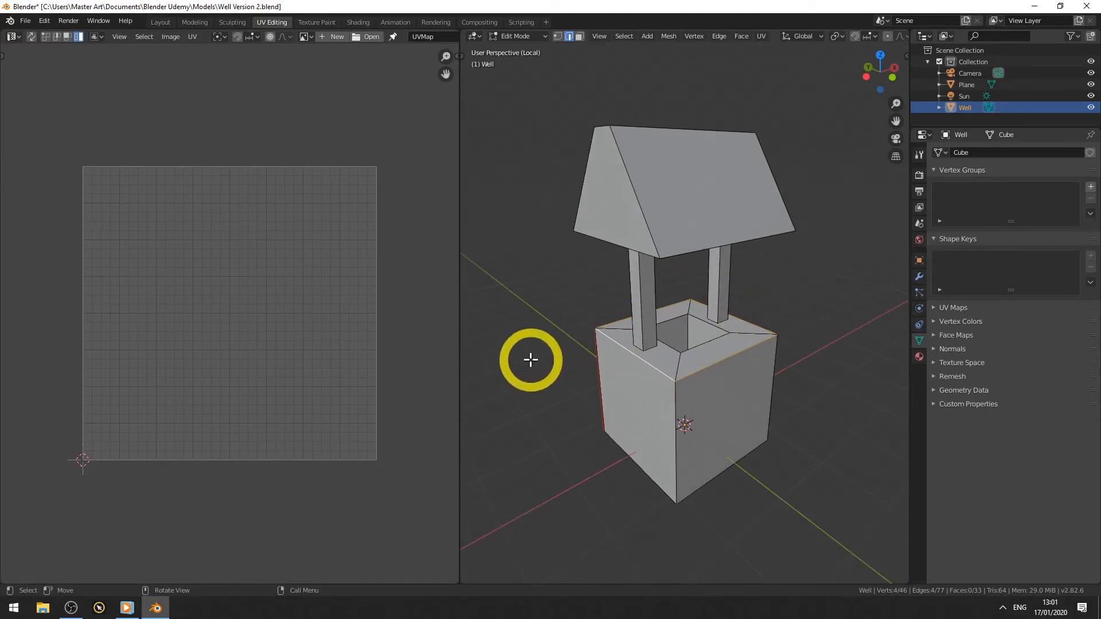
pyautogui.moveTo(732, 368); pyautogui.dragTo(749, 393, button='middle')
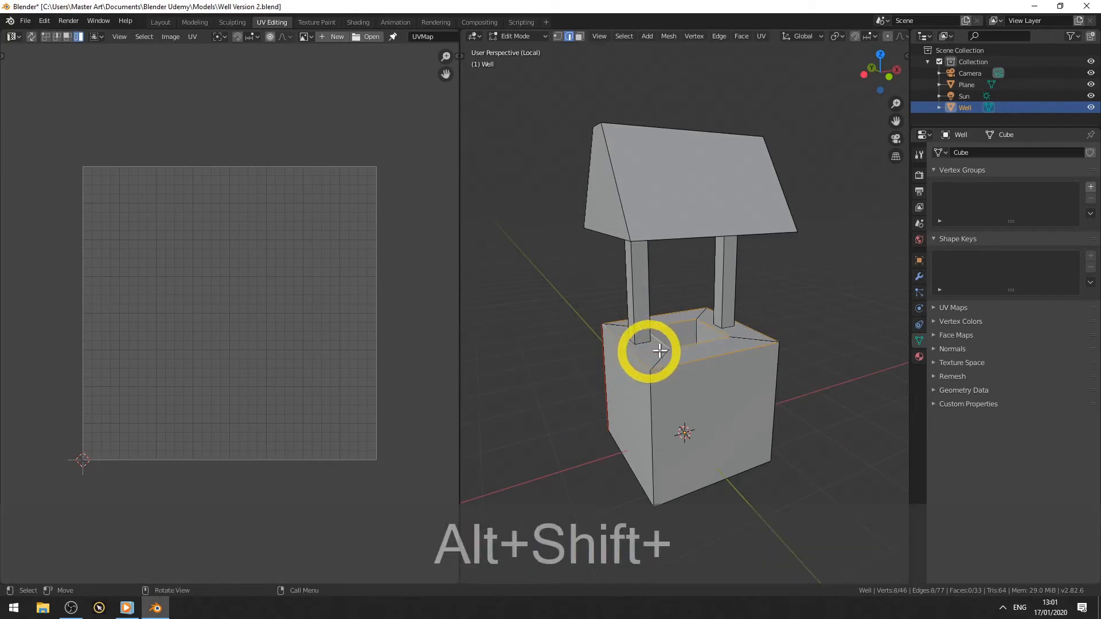
pyautogui.hotkey('ctrl', 'e')
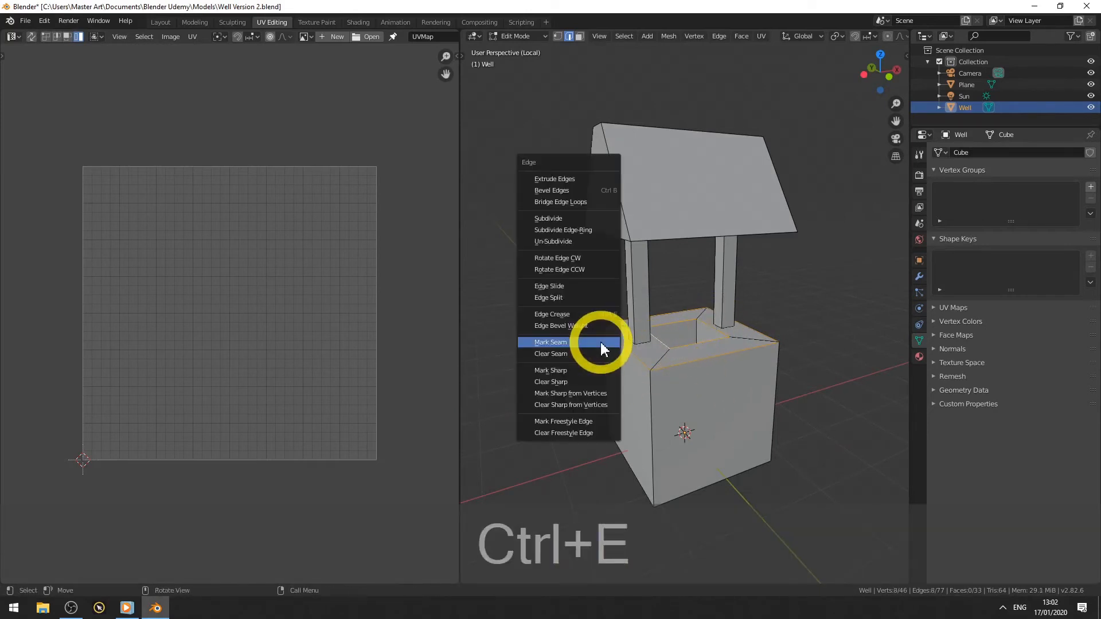
pyautogui.click(602, 344)
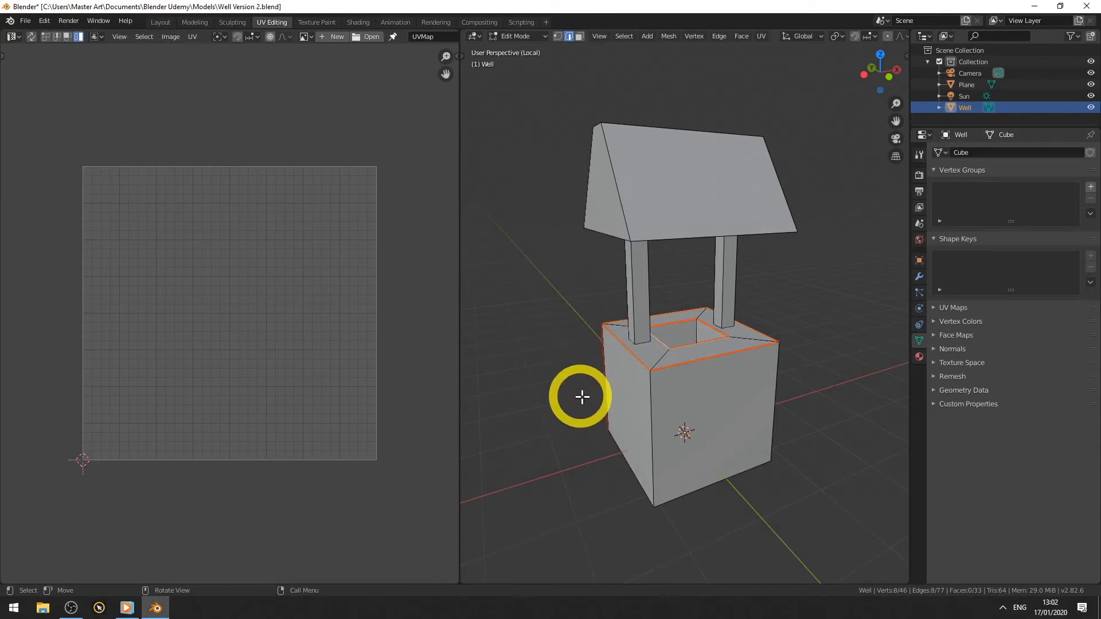
# - Mark one vertical corner edge inside the well base's opening as a seam
pyautogui.moveTo(651, 408); pyautogui.dragTo(638, 375, button='middle')
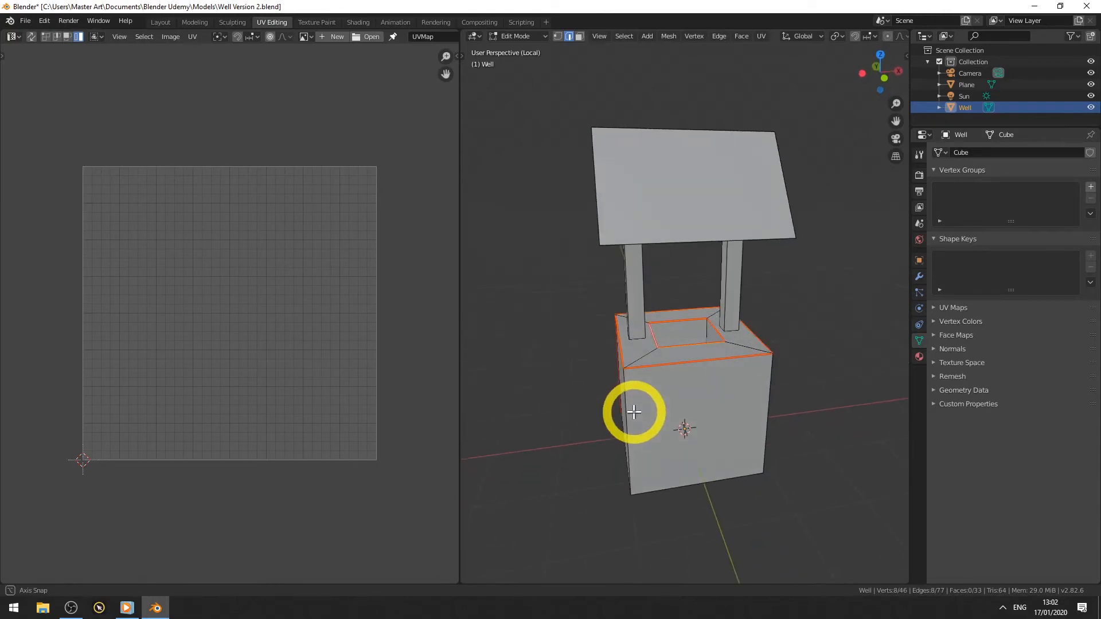
pyautogui.moveTo(631, 410); pyautogui.dragTo(580, 400, button='middle')
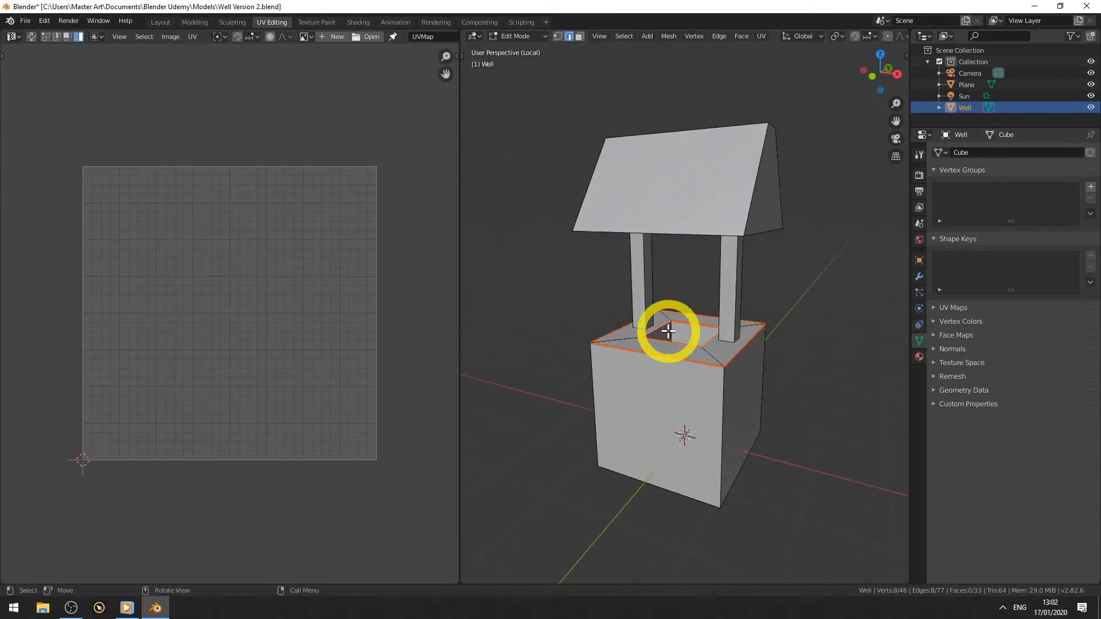
pyautogui.moveTo(565, 357); pyautogui.dragTo(590, 386, button='middle')
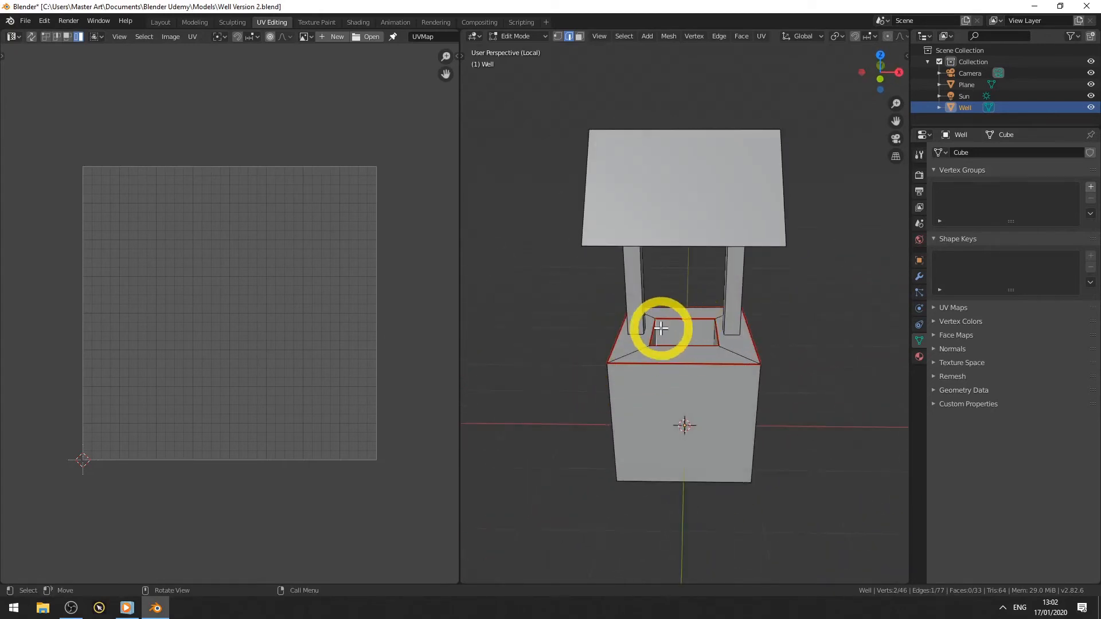
pyautogui.moveTo(604, 346); pyautogui.dragTo(572, 369, button='middle')
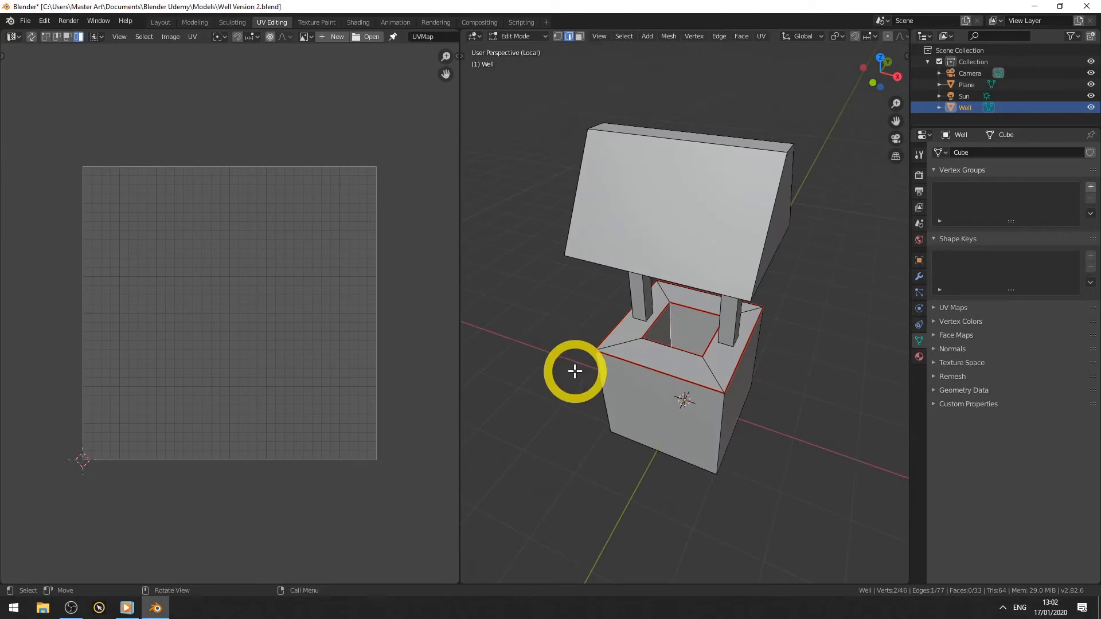
pyautogui.hotkey('ctrl', 'e')
pyautogui.click(575, 373)
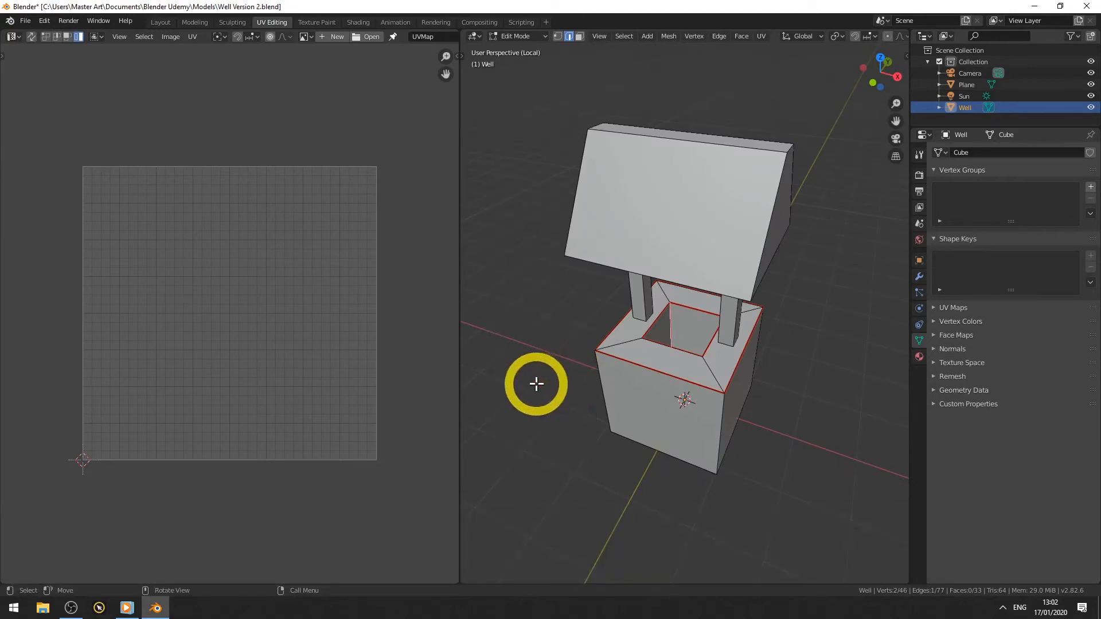
# - Select the entire linked well base and unwrap it
pyautogui.hotkey('ctrl', 'l')
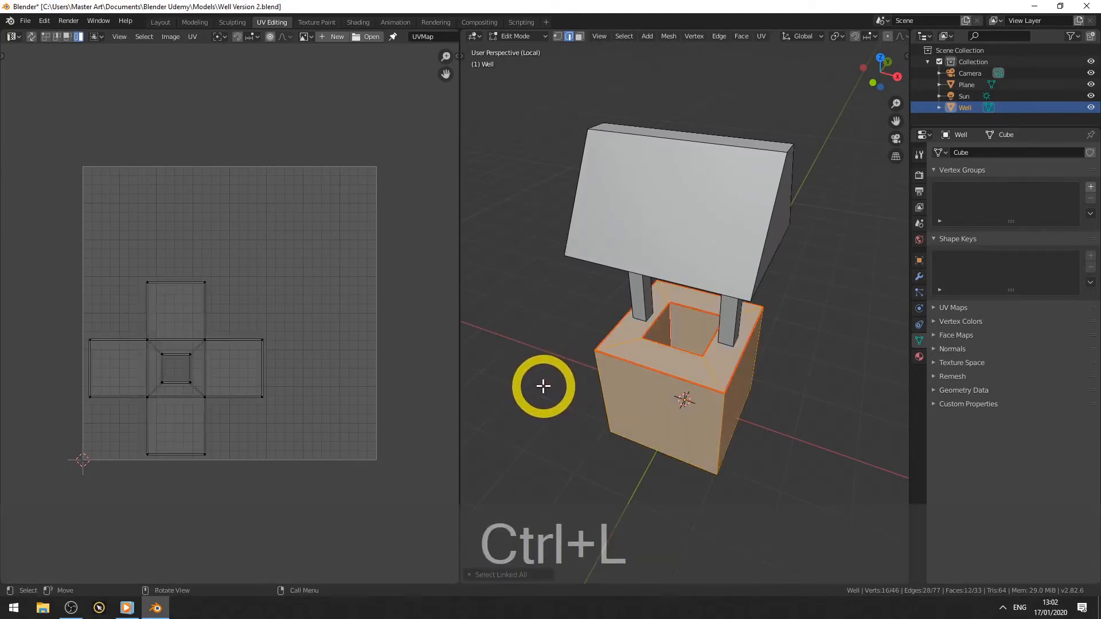
pyautogui.press('u')
pyautogui.click(543, 389)
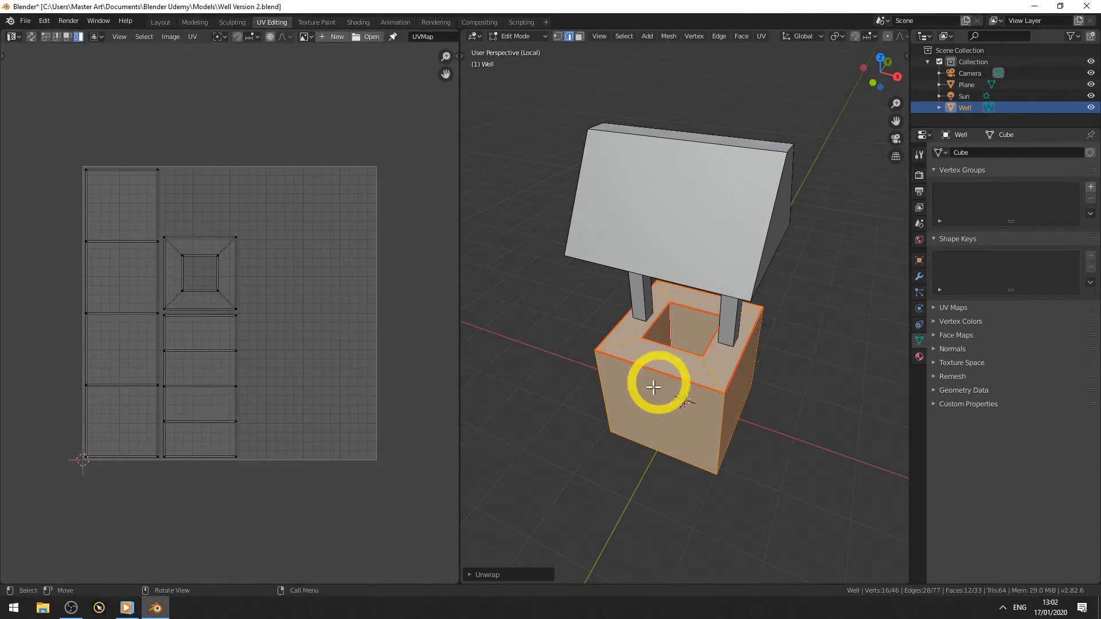
# - Mark one vertical edge of the nearer post as a seam and unwrap the whole linked post
pyautogui.moveTo(590, 376); pyautogui.dragTo(604, 338, button='middle')
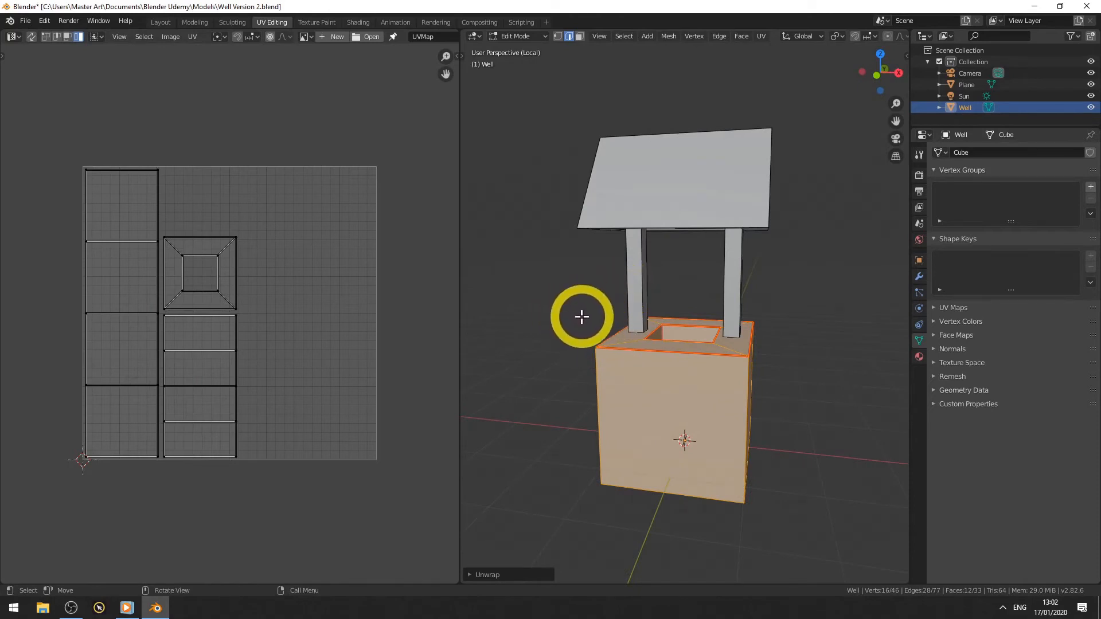
pyautogui.moveTo(602, 319); pyautogui.dragTo(831, 326, button='middle')
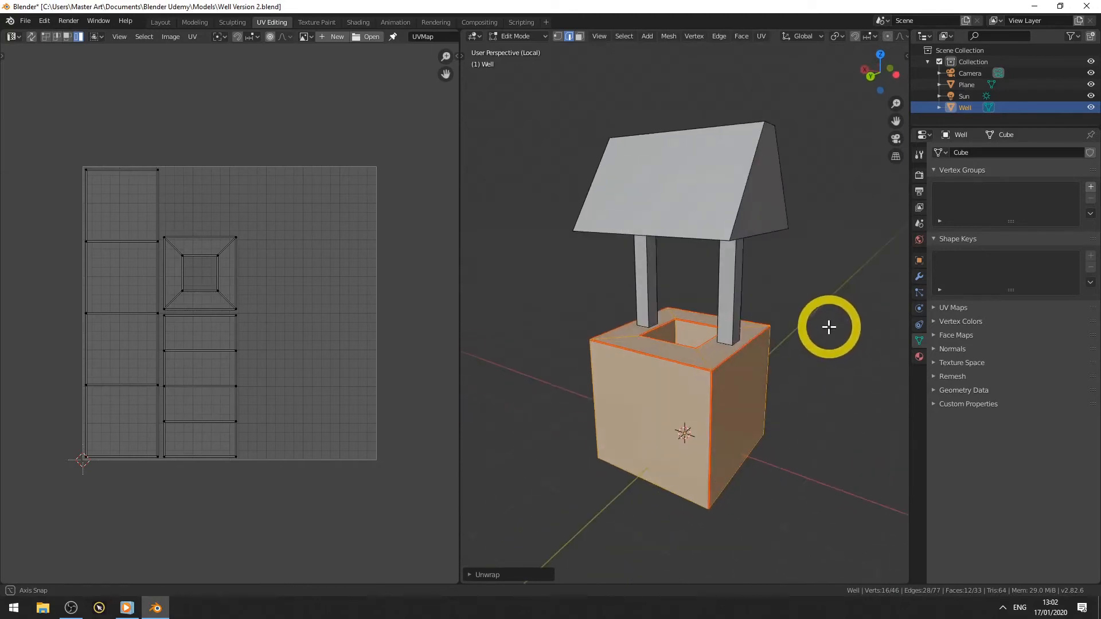
pyautogui.click(742, 314)
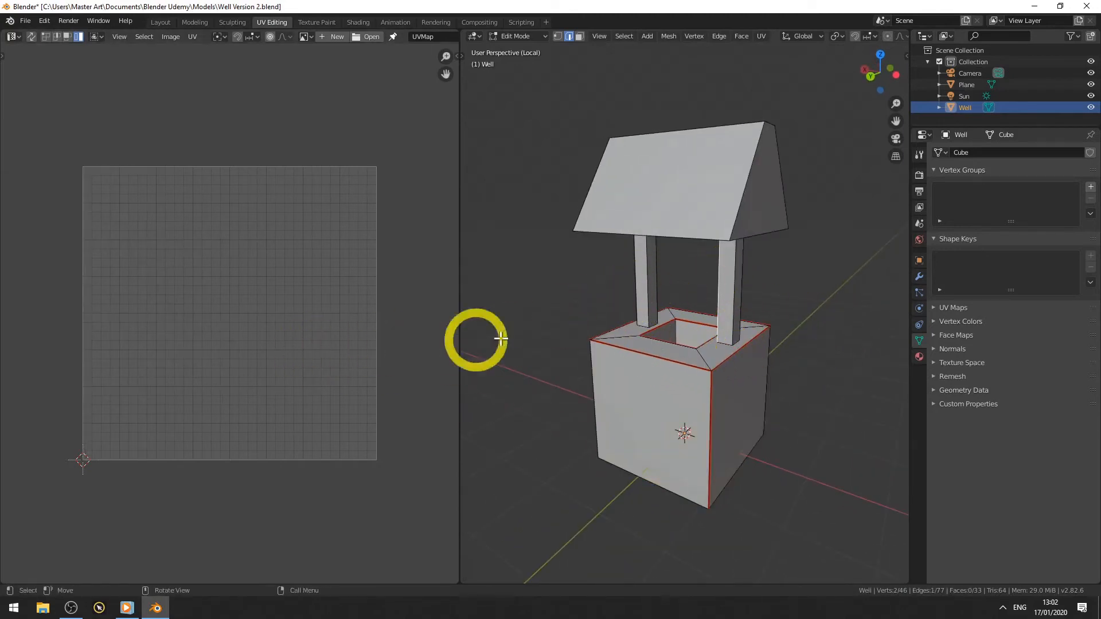
pyautogui.hotkey('ctrl', 'e')
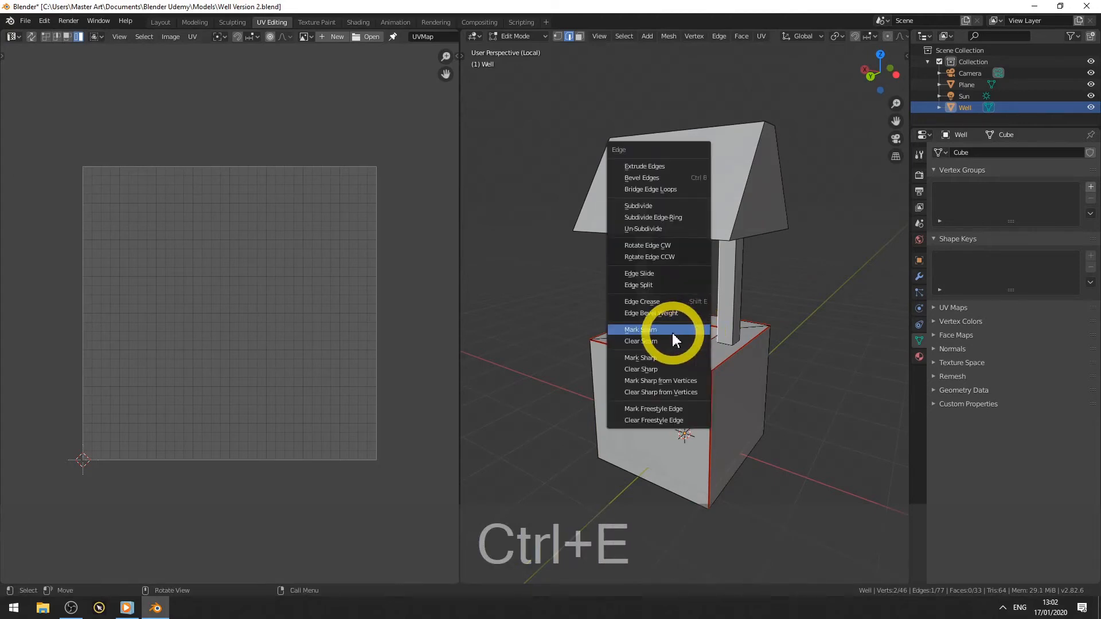
pyautogui.click(672, 331)
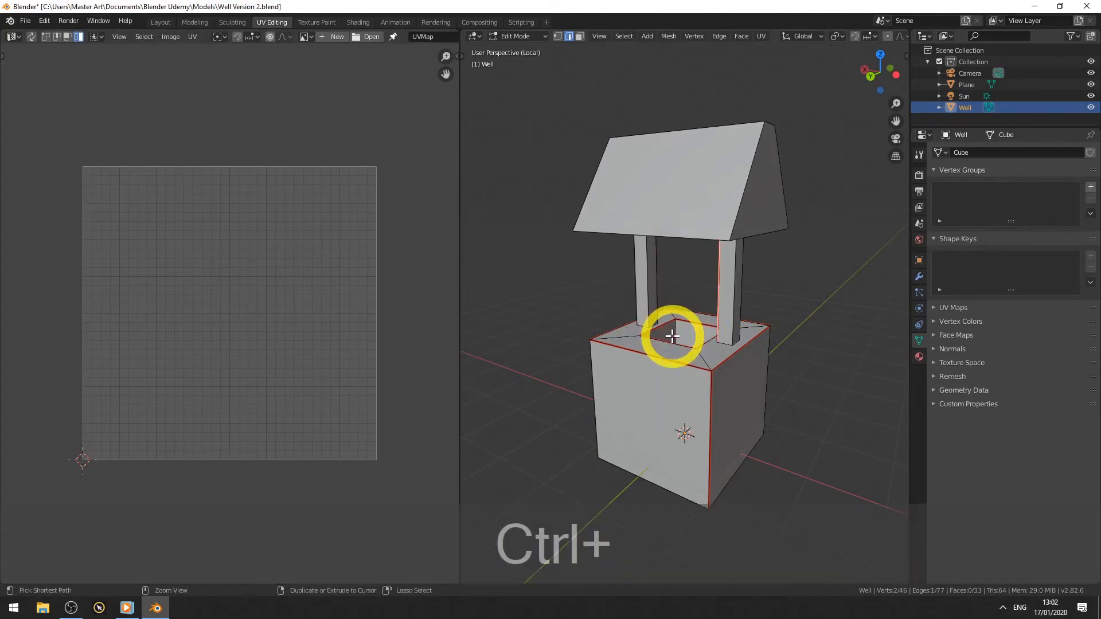
pyautogui.hotkey('ctrl', 'l')
pyautogui.press('u')
pyautogui.click(669, 330)
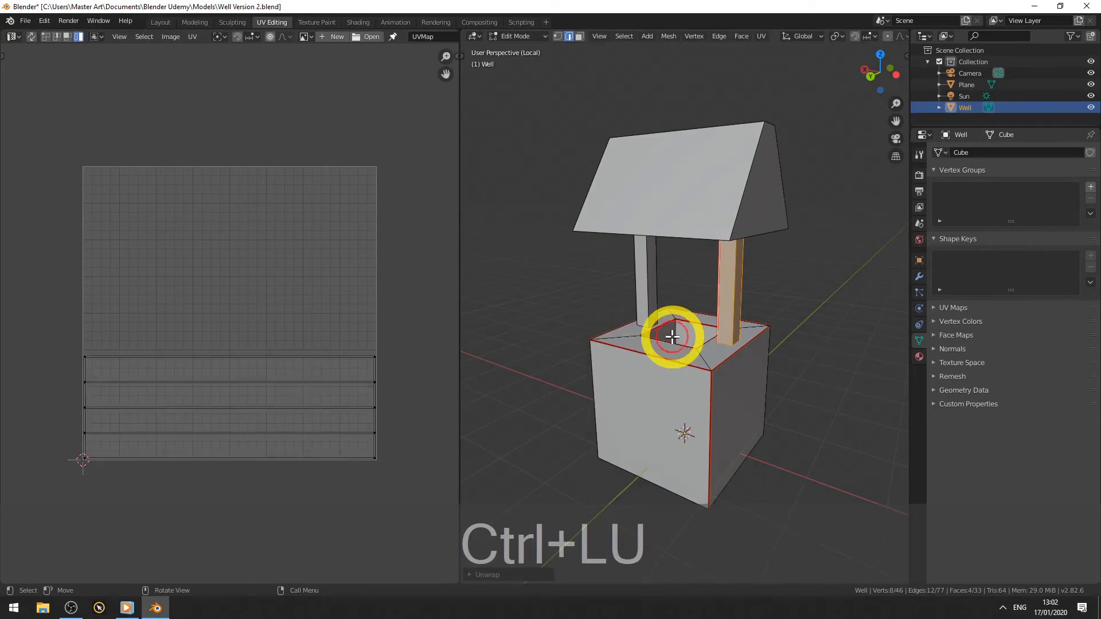
# - Mark one vertical edge of the second post as a seam and unwrap that entire post
pyautogui.click(624, 308)
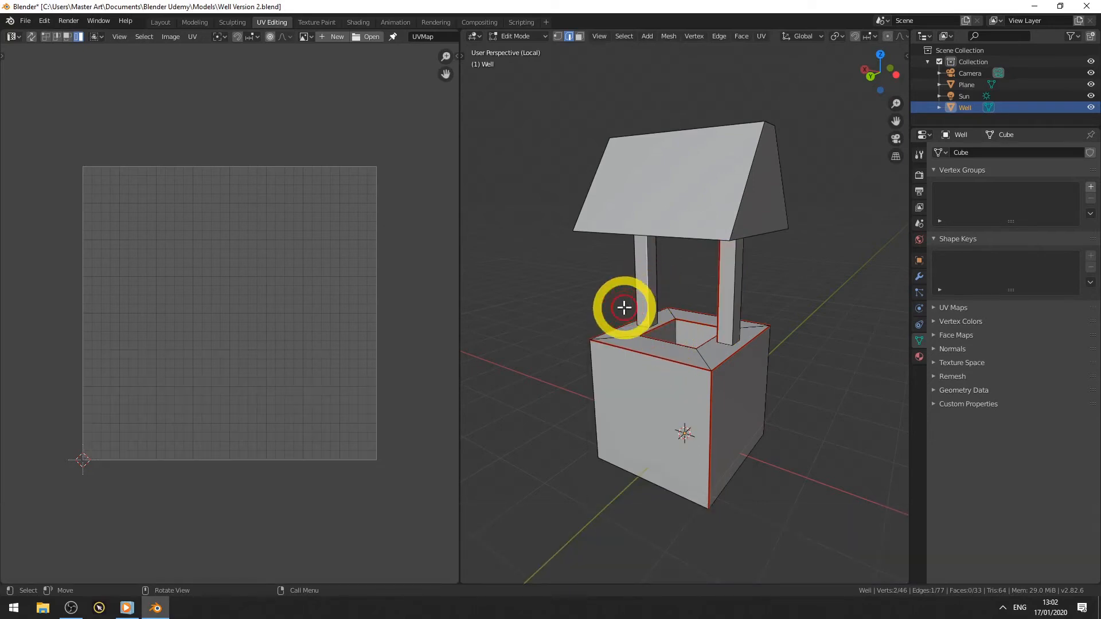
pyautogui.hotkey('ctrl', 'e')
pyautogui.click(624, 308)
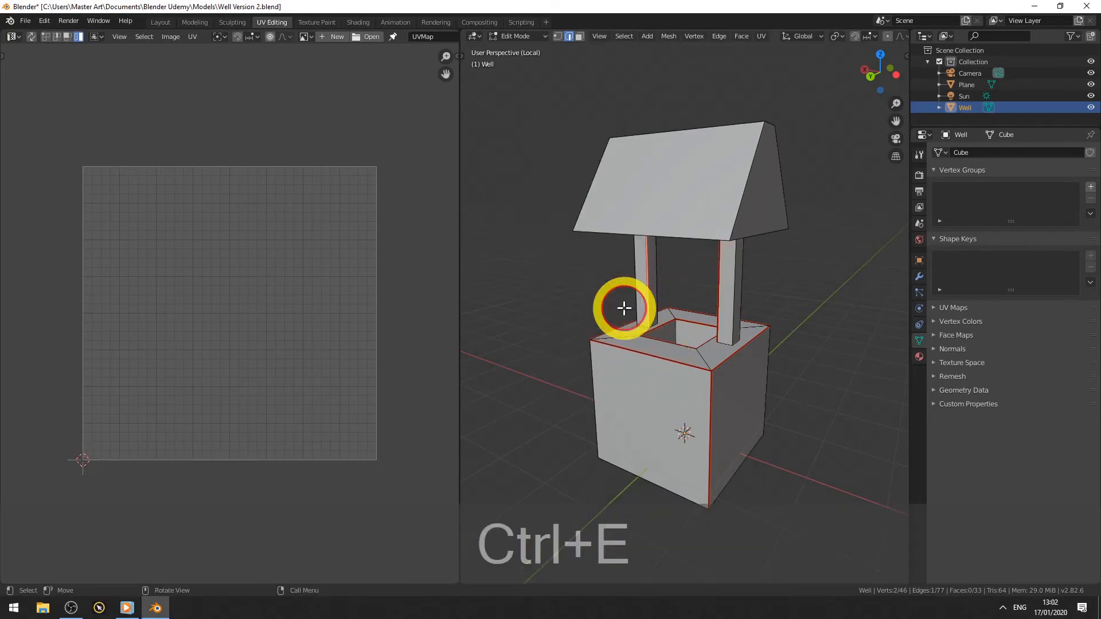
pyautogui.hotkey('ctrl', 'l')
pyautogui.press('u')
pyautogui.click(623, 309)
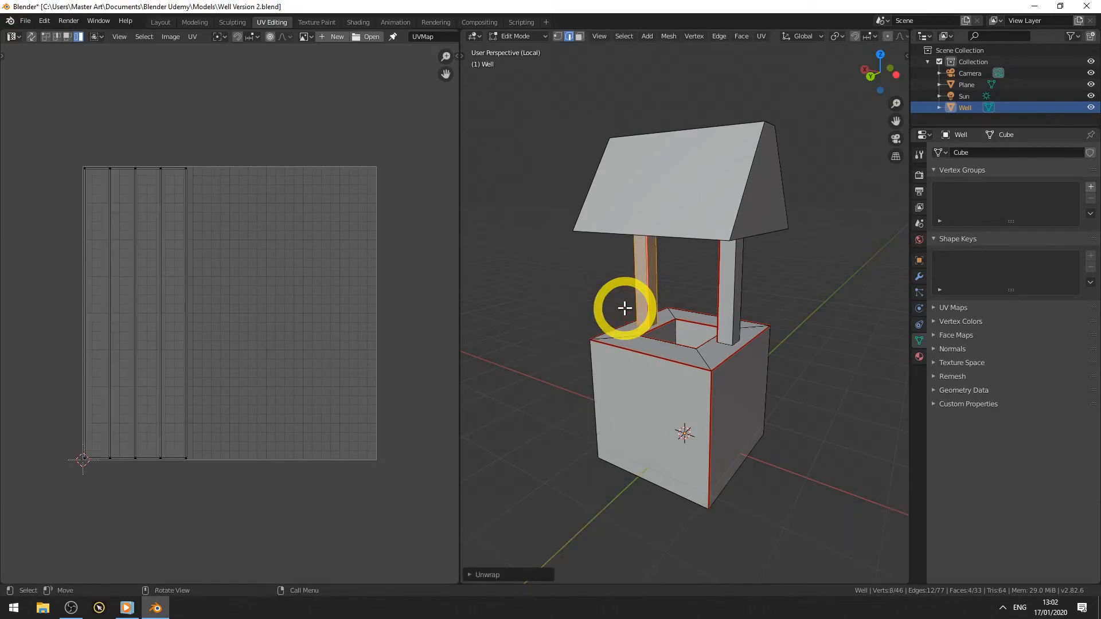
# - Mark the roof's outer and inner bottom edge loops and one sloped outer corner edge as seams
pyautogui.moveTo(764, 329); pyautogui.dragTo(575, 278, button='middle')
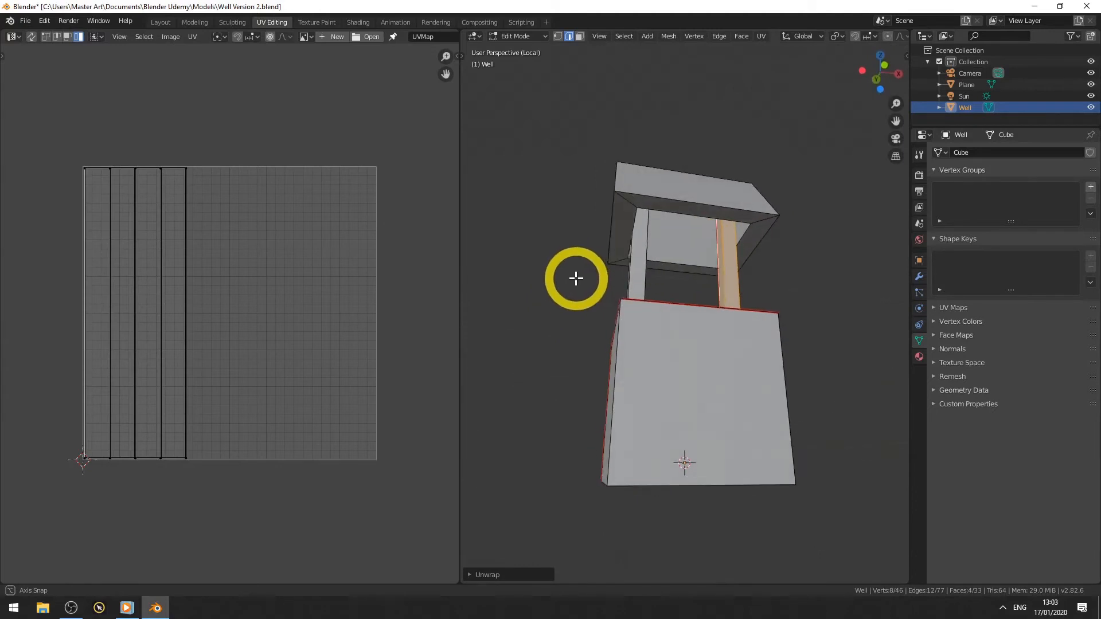
pyautogui.keyDown('alt'); pyautogui.click(673, 199); pyautogui.keyUp('alt')
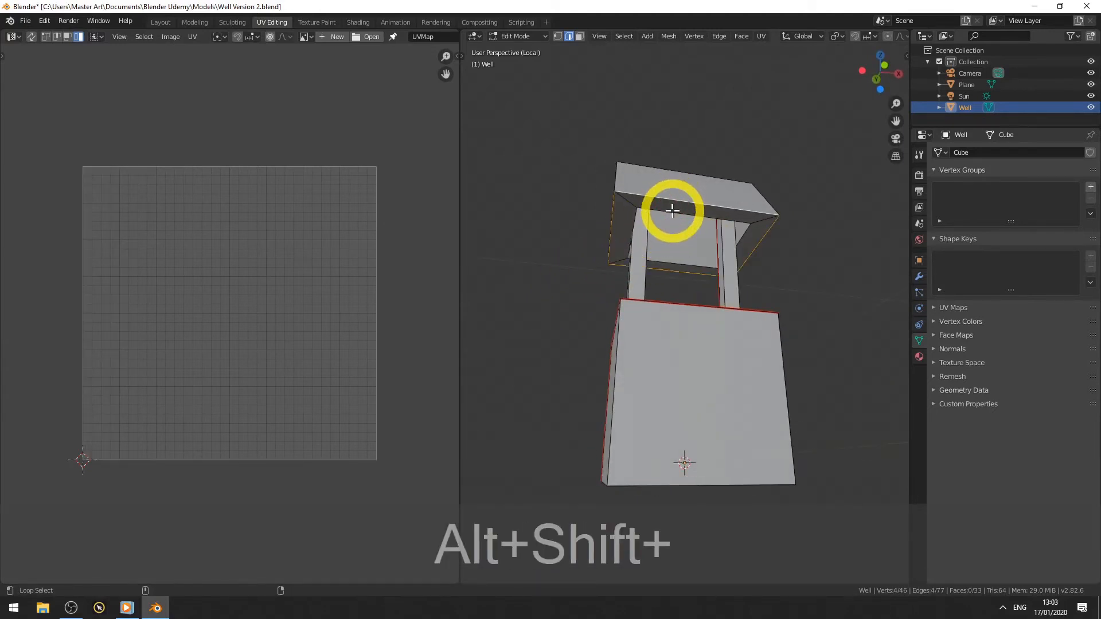
pyautogui.moveTo(595, 291); pyautogui.dragTo(737, 369, button='middle')
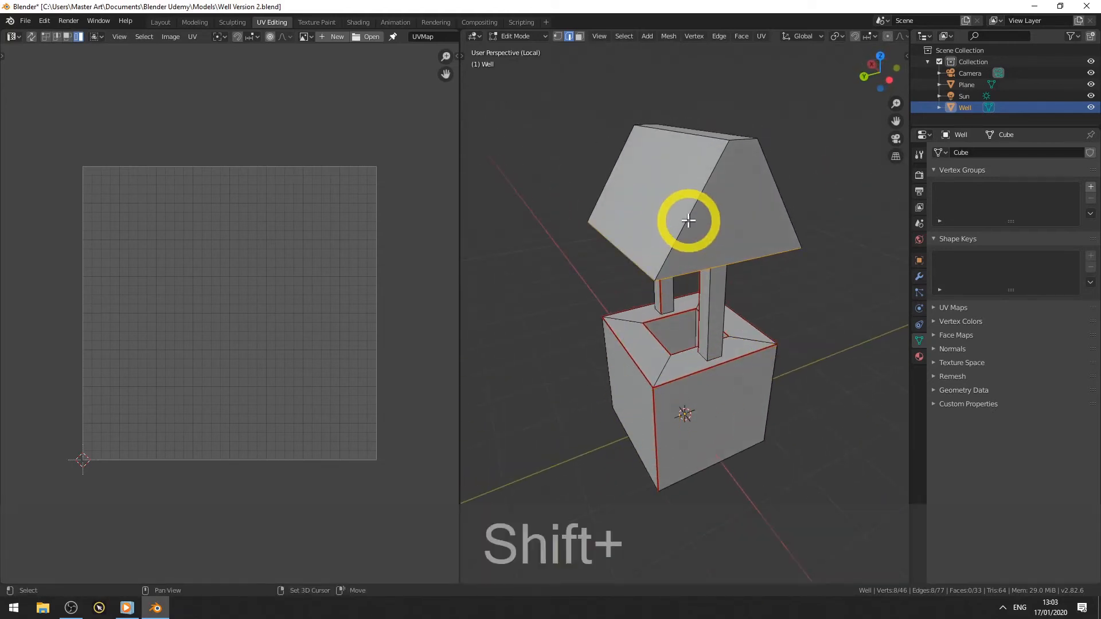
pyautogui.hotkey('ctrl', 'shift', 'e')
pyautogui.click(589, 266)
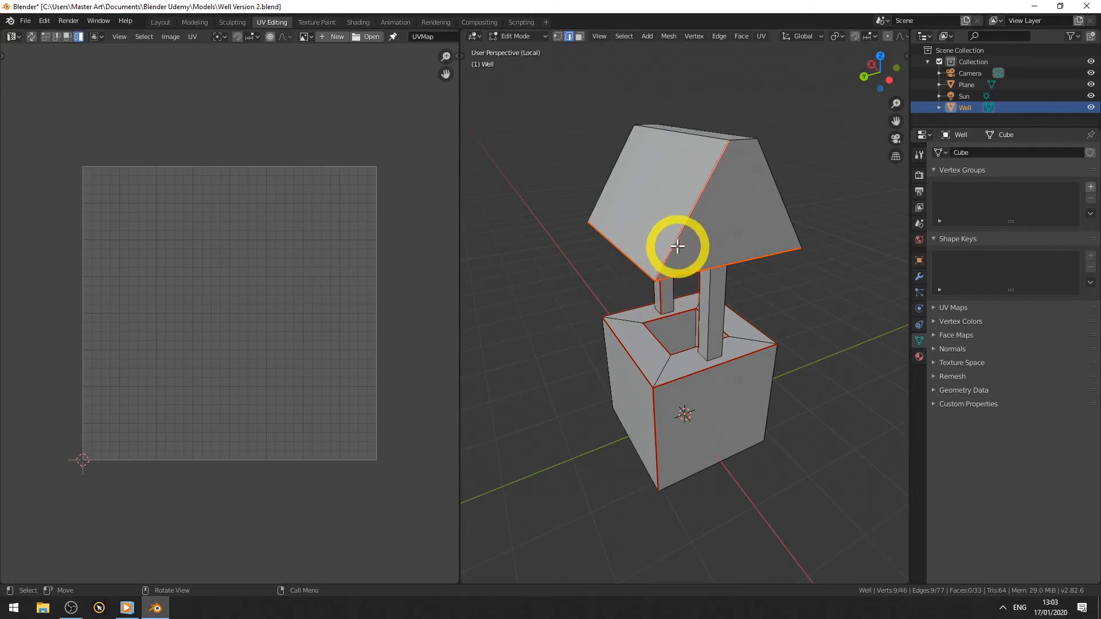
# - Select the four edges around the narrow flat top of the roof and mark them as seams
pyautogui.moveTo(675, 246); pyautogui.dragTo(649, 277, button='middle')
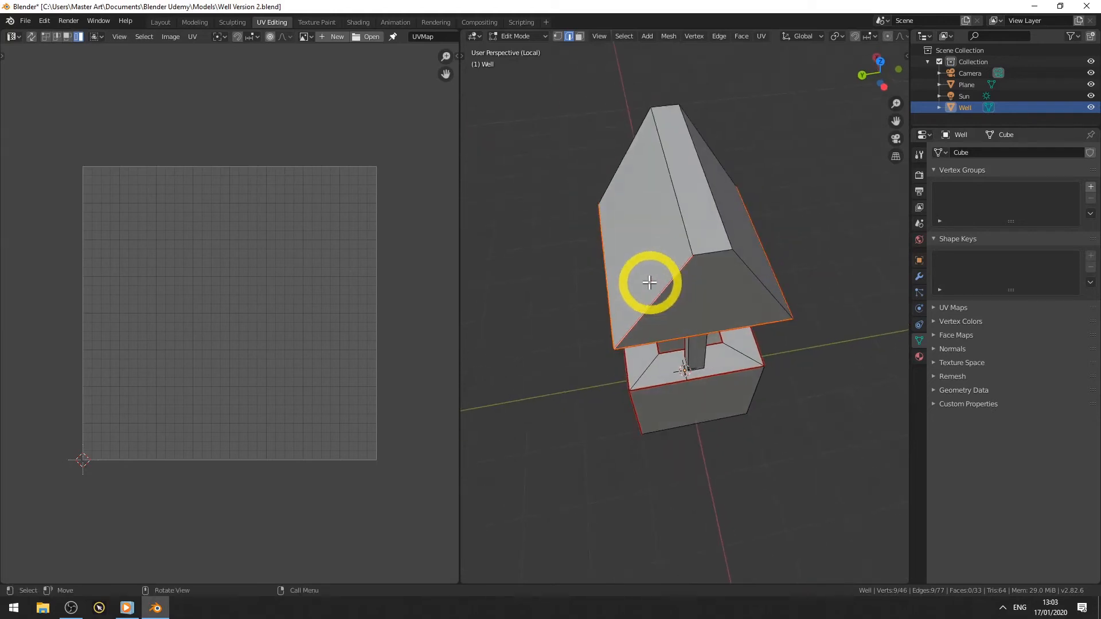
pyautogui.keyDown('alt'); pyautogui.click(680, 212); pyautogui.keyUp('alt')
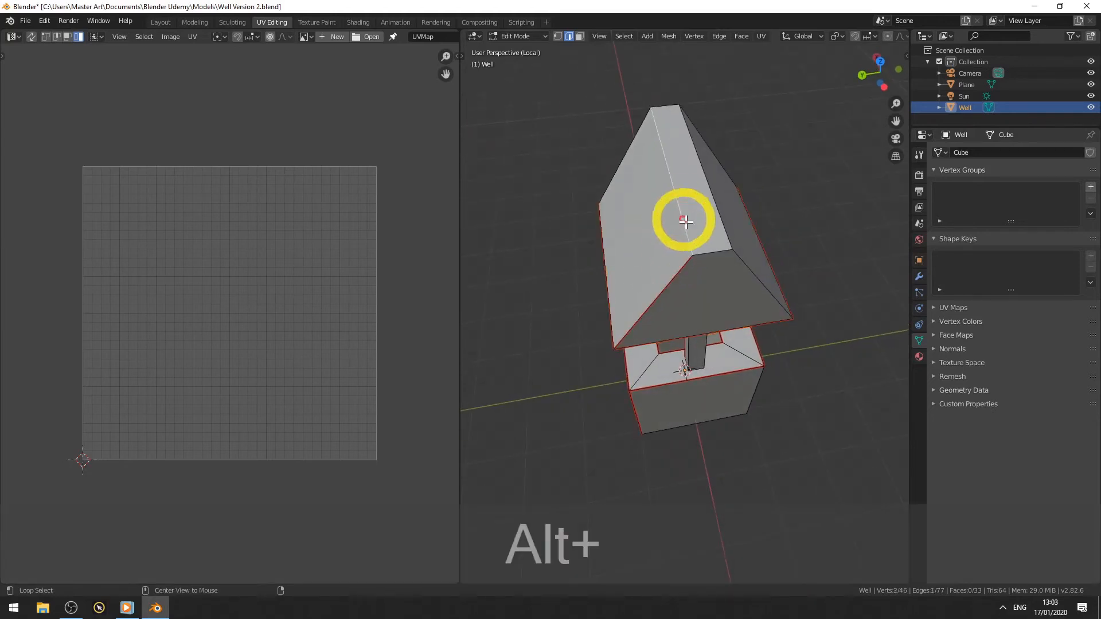
pyautogui.keyDown('shift'); pyautogui.click(715, 253); pyautogui.keyUp('shift')
pyautogui.keyDown('shift'); pyautogui.click(720, 225); pyautogui.keyUp('shift')
pyautogui.keyDown('shift'); pyautogui.click(672, 107); pyautogui.keyUp('shift')
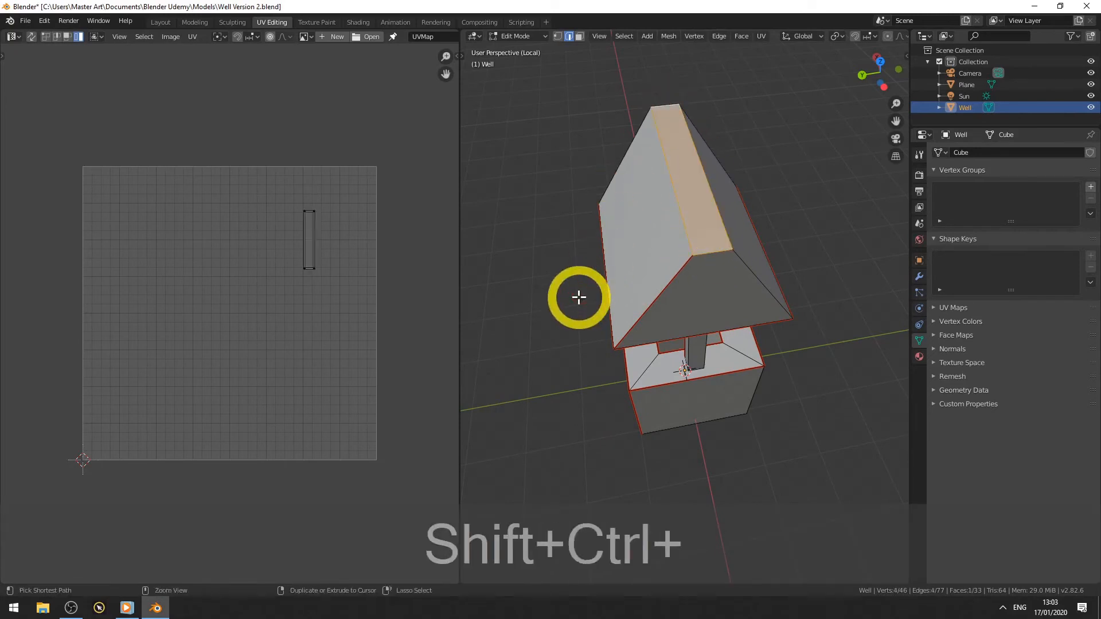
pyautogui.hotkey('shift', 'ctrl', 'e')
pyautogui.click(510, 293)
# - Select the four sloped corner edges on the inside of the roof and mark them as seams
pyautogui.moveTo(682, 336); pyautogui.dragTo(712, 254, button='middle')
pyautogui.keyDown('shift'); pyautogui.click(711, 253); pyautogui.keyUp('shift')
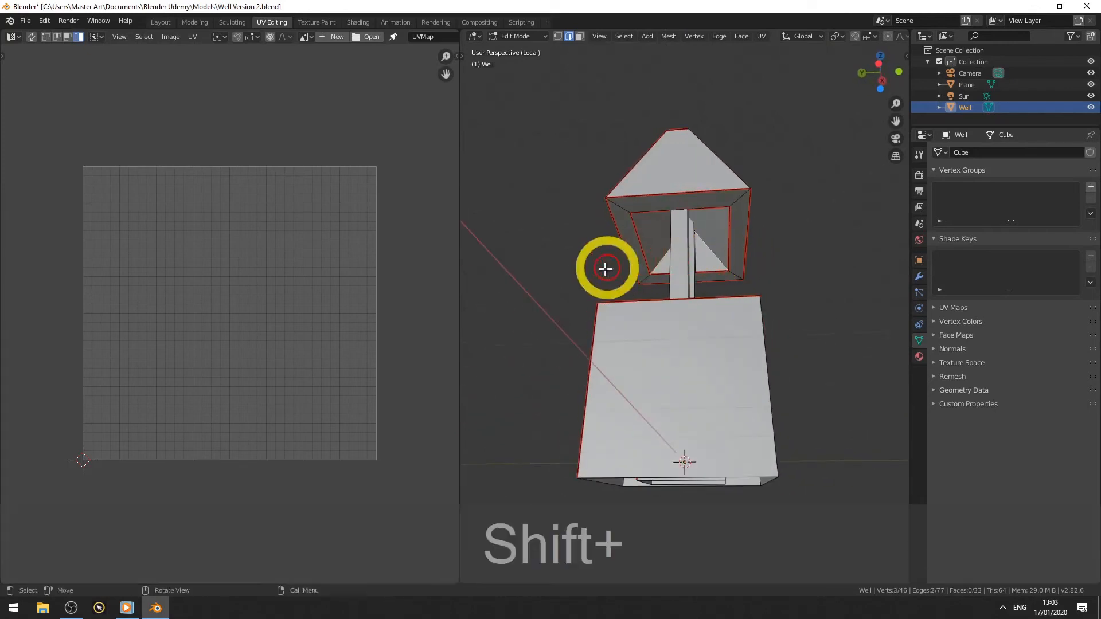
pyautogui.moveTo(604, 268); pyautogui.dragTo(807, 264, button='middle')
pyautogui.keyDown('shift'); pyautogui.click(697, 267); pyautogui.keyUp('shift')
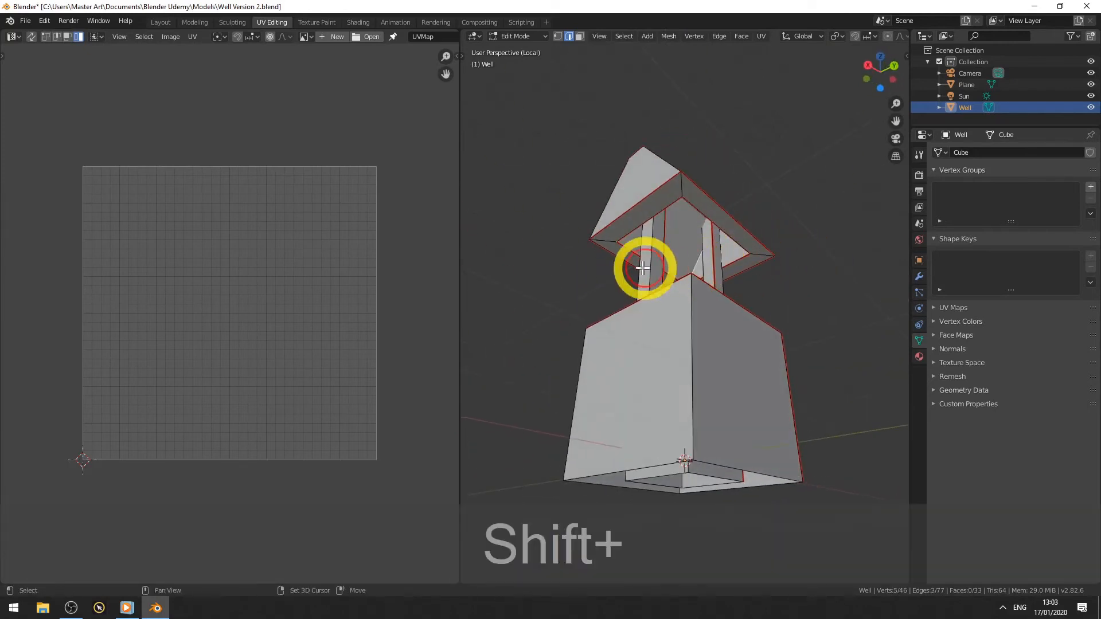
pyautogui.moveTo(644, 267); pyautogui.dragTo(709, 271, button='middle')
pyautogui.keyDown('shift'); pyautogui.click(699, 273); pyautogui.keyUp('shift')
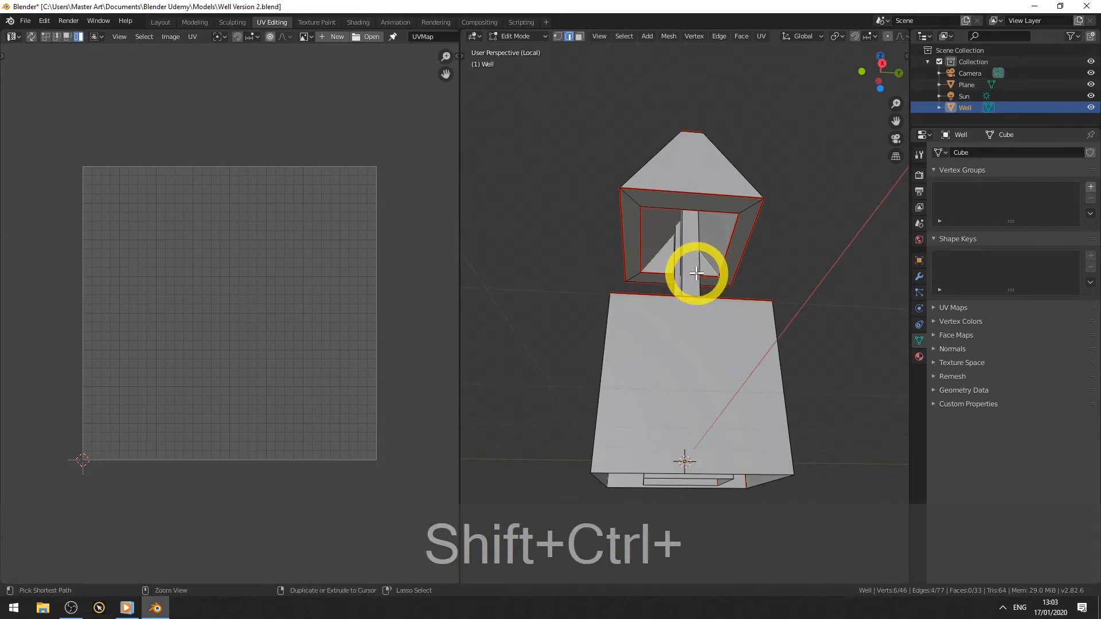
pyautogui.hotkey('ctrl', 'shift', 'e')
pyautogui.click(697, 279)
# - Select the entire linked roof and unwrap it
pyautogui.hotkey('ctrl', 'l')
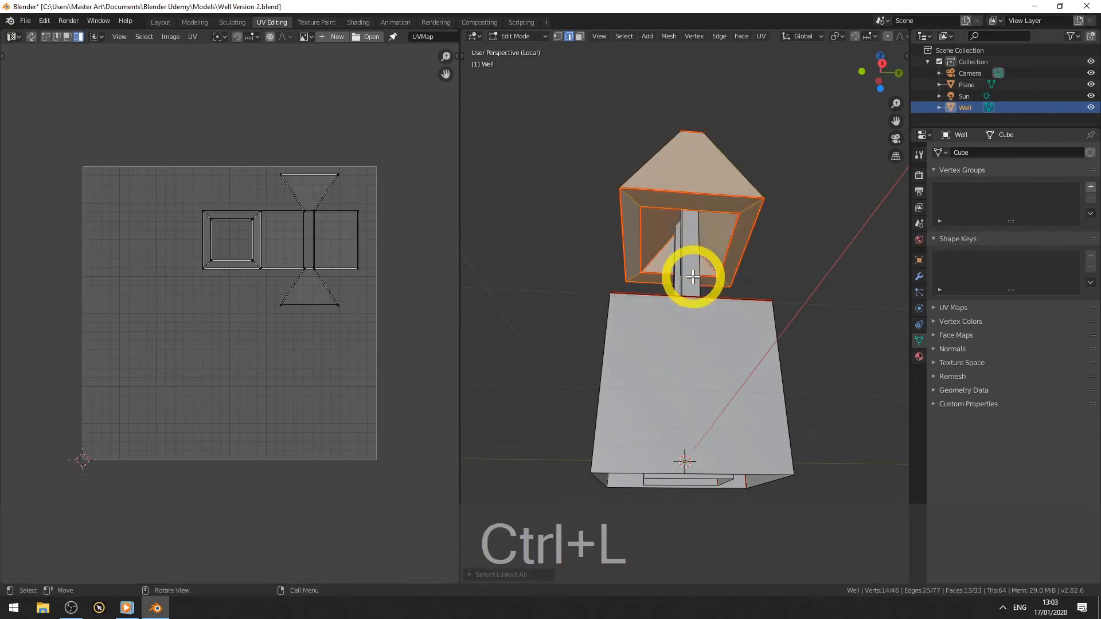
pyautogui.press('u')
pyautogui.click(693, 277)
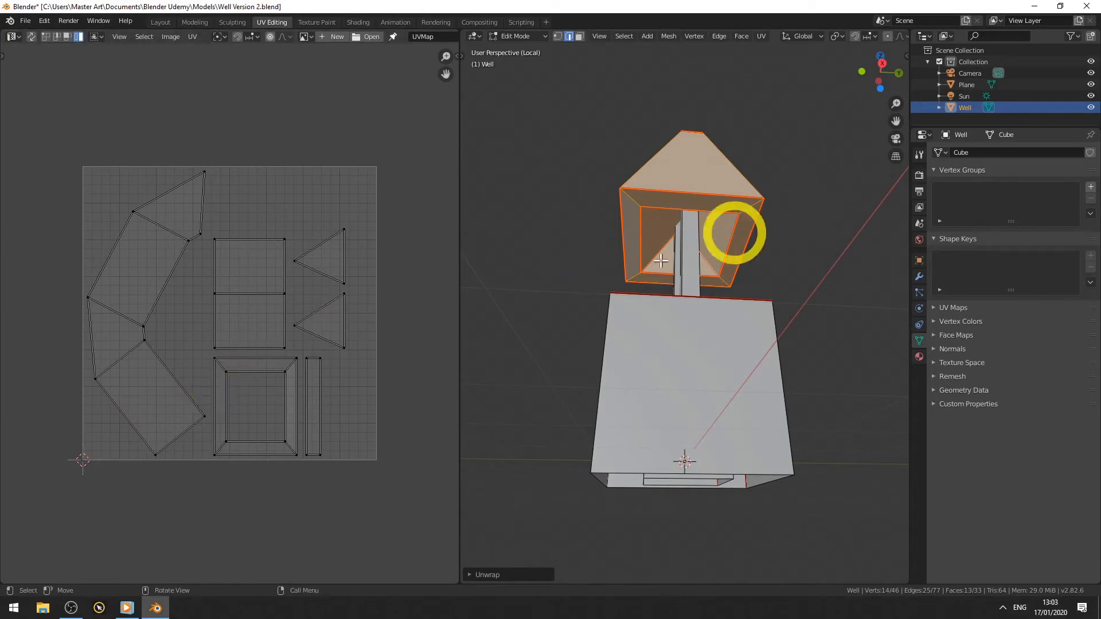
# - Select the whole roof again from one of its sloped corner edges and examine it from above
pyautogui.moveTo(734, 236); pyautogui.dragTo(560, 361, button='middle')
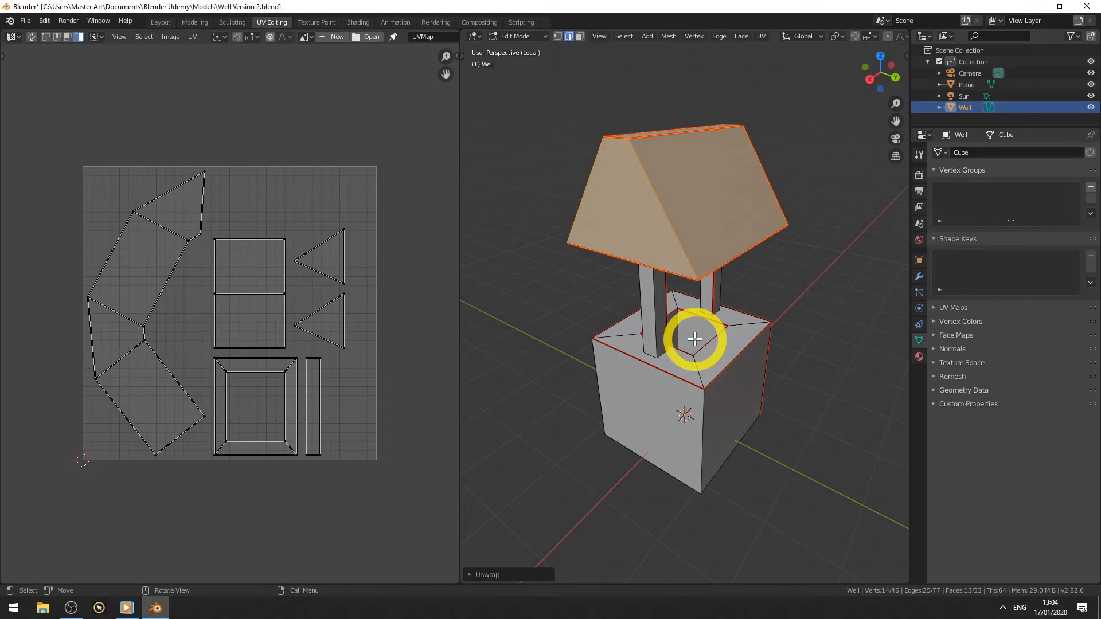
pyautogui.hotkey('ctrl', 'l')
pyautogui.moveTo(668, 248); pyautogui.dragTo(674, 285, button='middle')
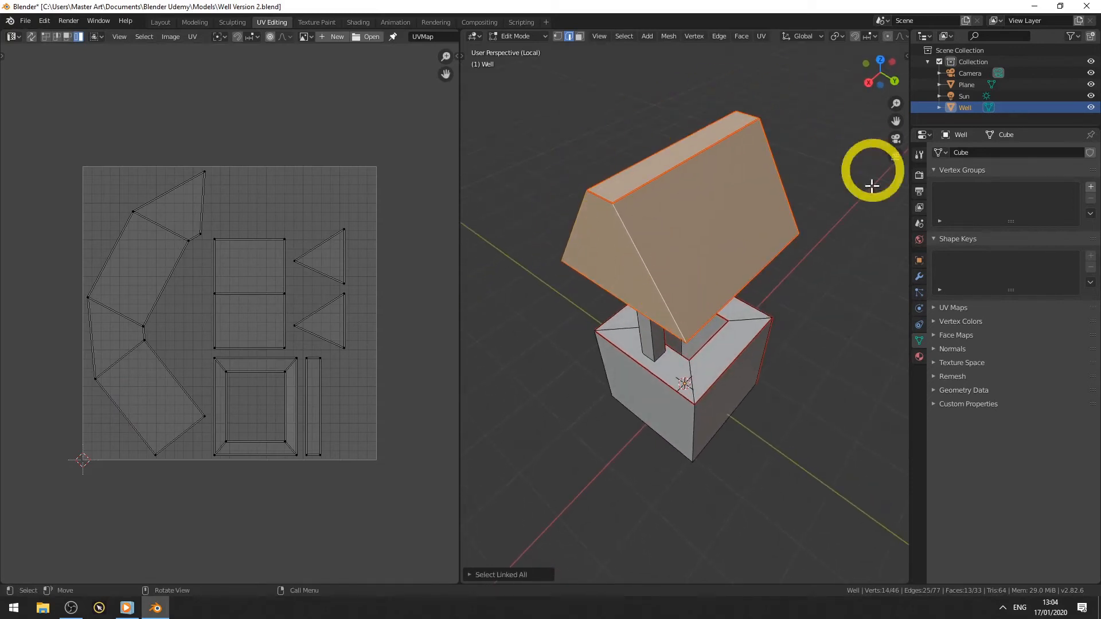
# - Select the four sloped corner edges on the outside of the roof in orthographic view and mark them as seams
pyautogui.press('KP_5')
pyautogui.moveTo(679, 277); pyautogui.dragTo(619, 264, button='middle')
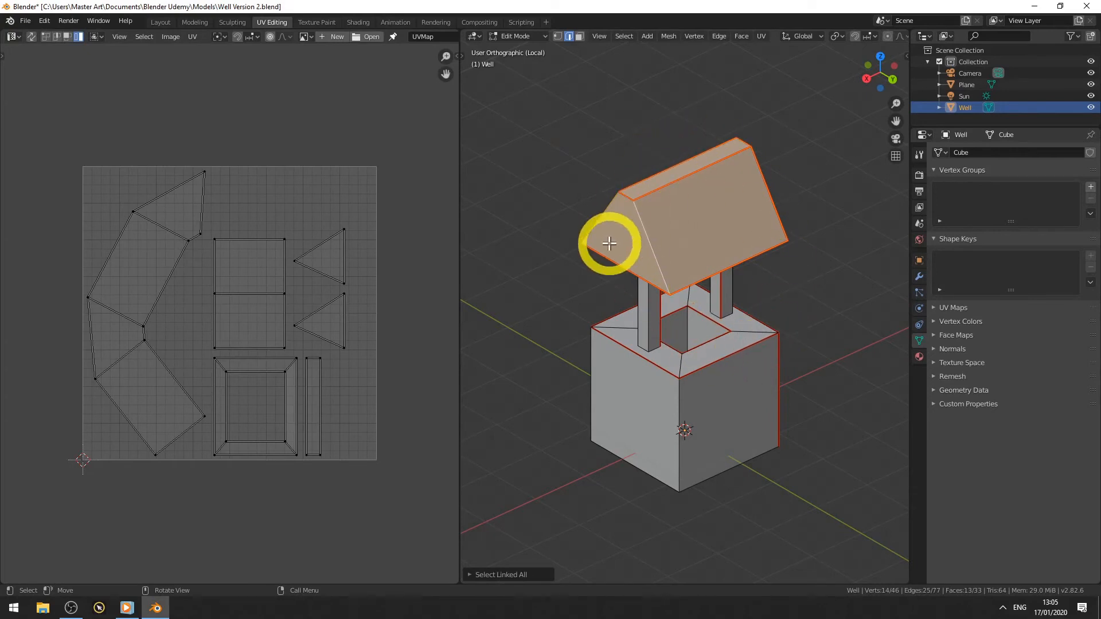
pyautogui.hotkey('alt', 'a')
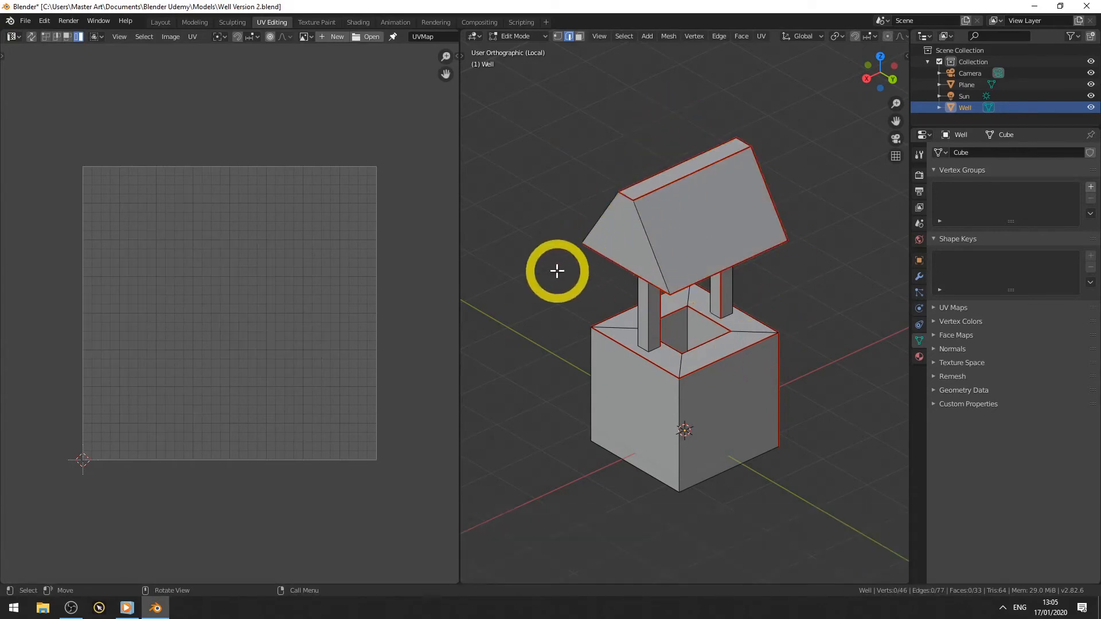
pyautogui.moveTo(558, 270)
pyautogui.mouseDown(button='middle')
pyautogui.moveTo(641, 270)
pyautogui.moveTo(561, 268)
pyautogui.mouseUp(button='middle')
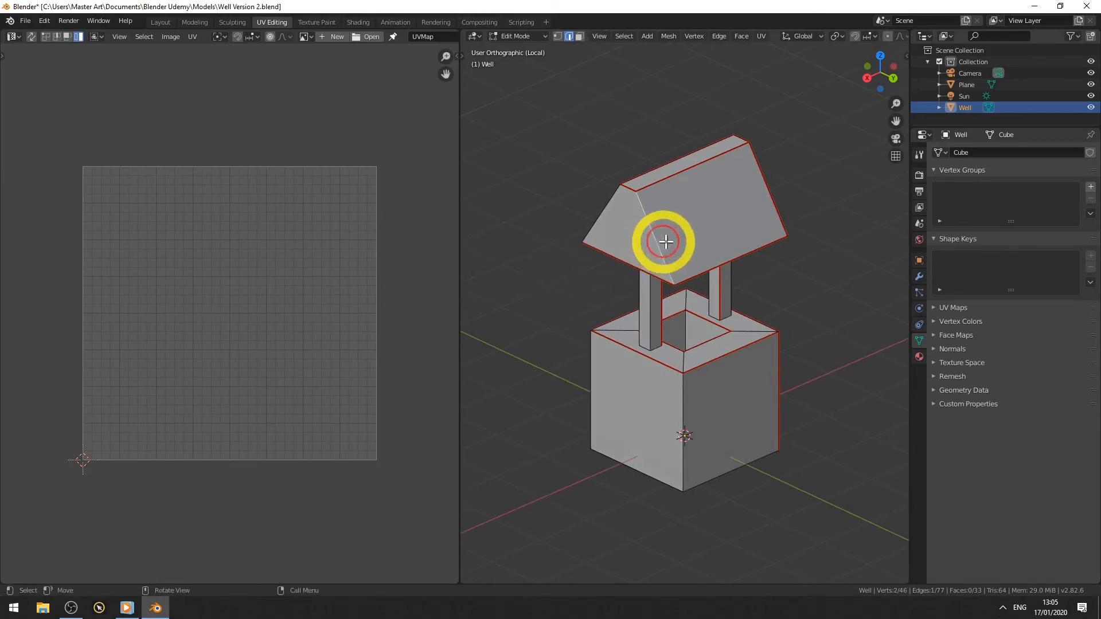
pyautogui.moveTo(786, 211); pyautogui.dragTo(599, 268, button='middle')
pyautogui.keyDown('shift'); pyautogui.click(726, 257); pyautogui.keyUp('shift')
pyautogui.keyDown('shift'); pyautogui.click(754, 264); pyautogui.keyUp('shift')
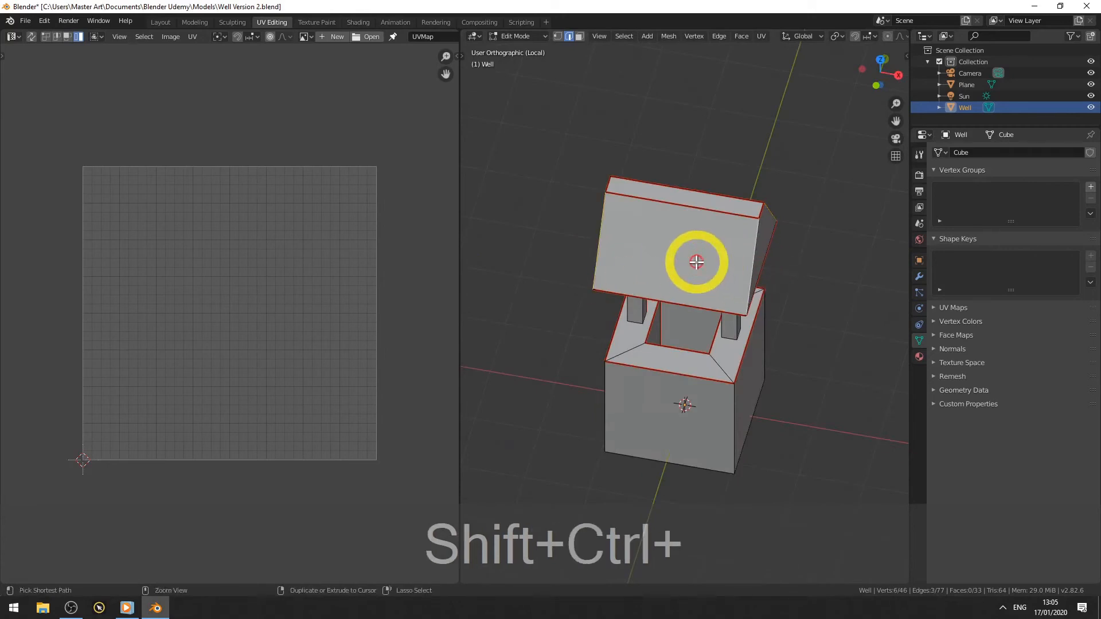
pyautogui.hotkey('ctrl', 'shift', 'e')
pyautogui.click(699, 267)
# - Select both long lower edges of the roof and one long edge of its flat top and clear their seams
pyautogui.moveTo(631, 288); pyautogui.dragTo(928, 277, button='middle')
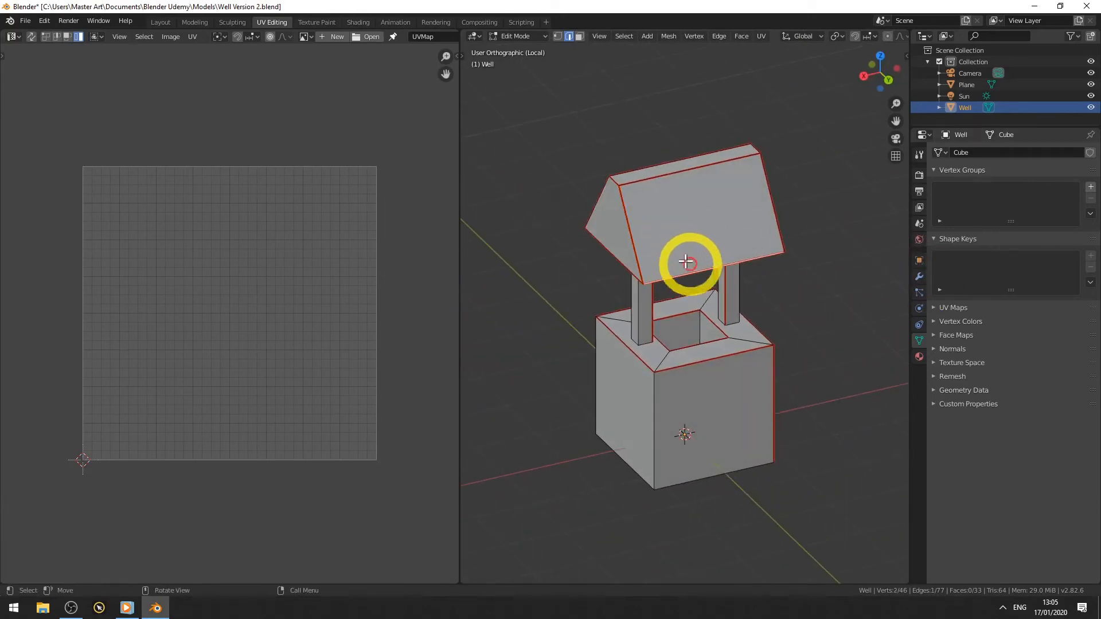
pyautogui.moveTo(678, 248); pyautogui.dragTo(624, 241, button='middle')
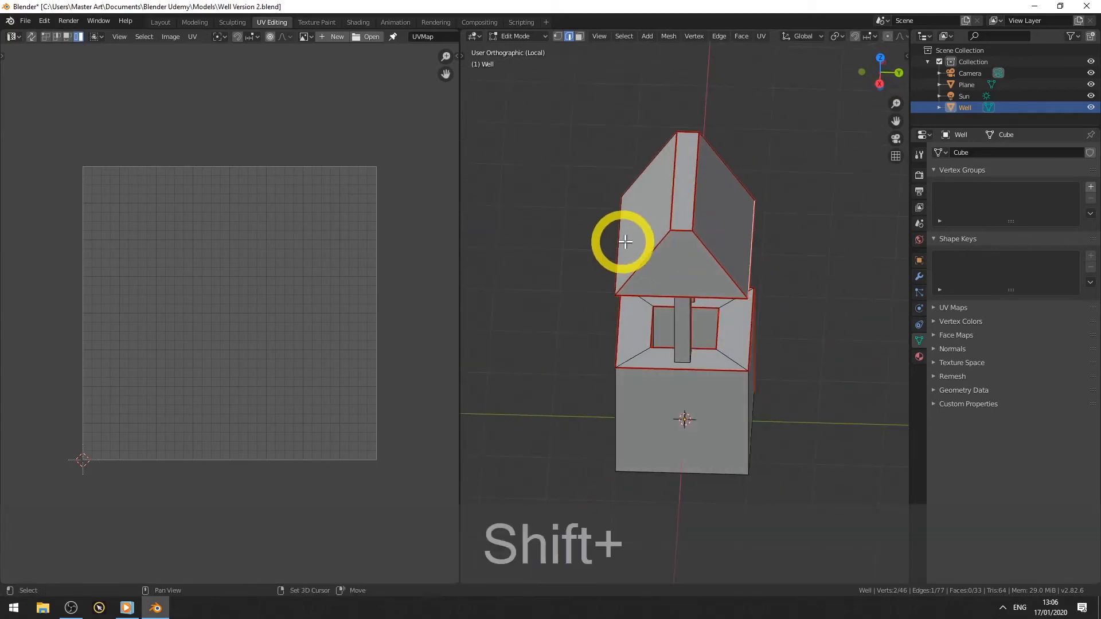
pyautogui.keyDown('shift'); pyautogui.click(676, 253); pyautogui.keyUp('shift')
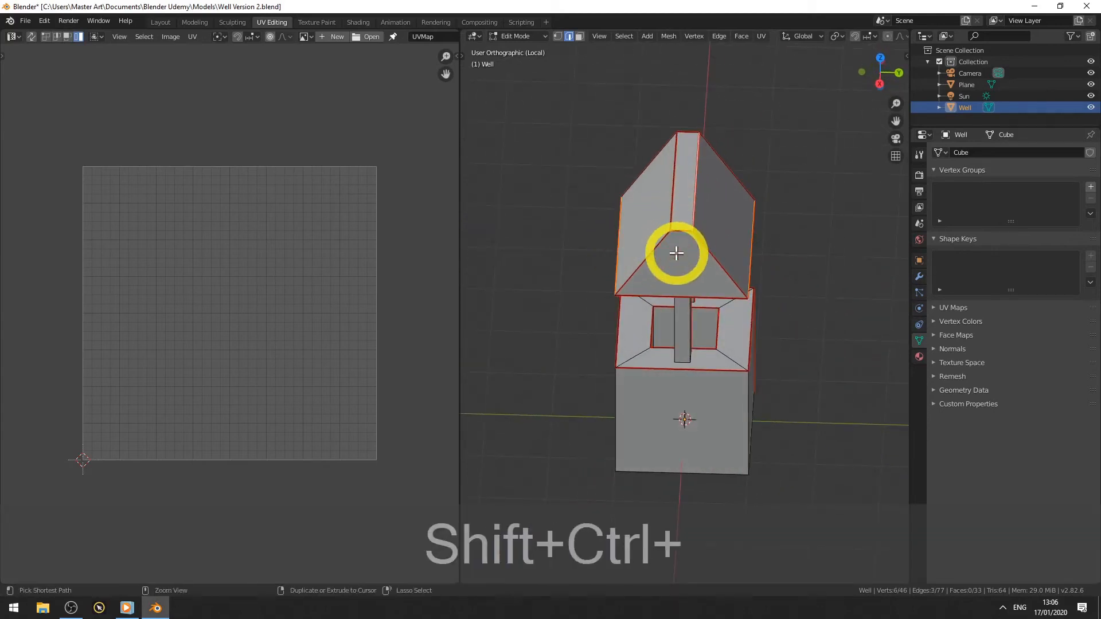
pyautogui.moveTo(676, 253)
pyautogui.mouseDown(button='middle')
pyautogui.moveTo(690, 305)
pyautogui.moveTo(658, 291)
pyautogui.moveTo(712, 307)
pyautogui.moveTo(690, 245)
pyautogui.mouseUp(button='middle')
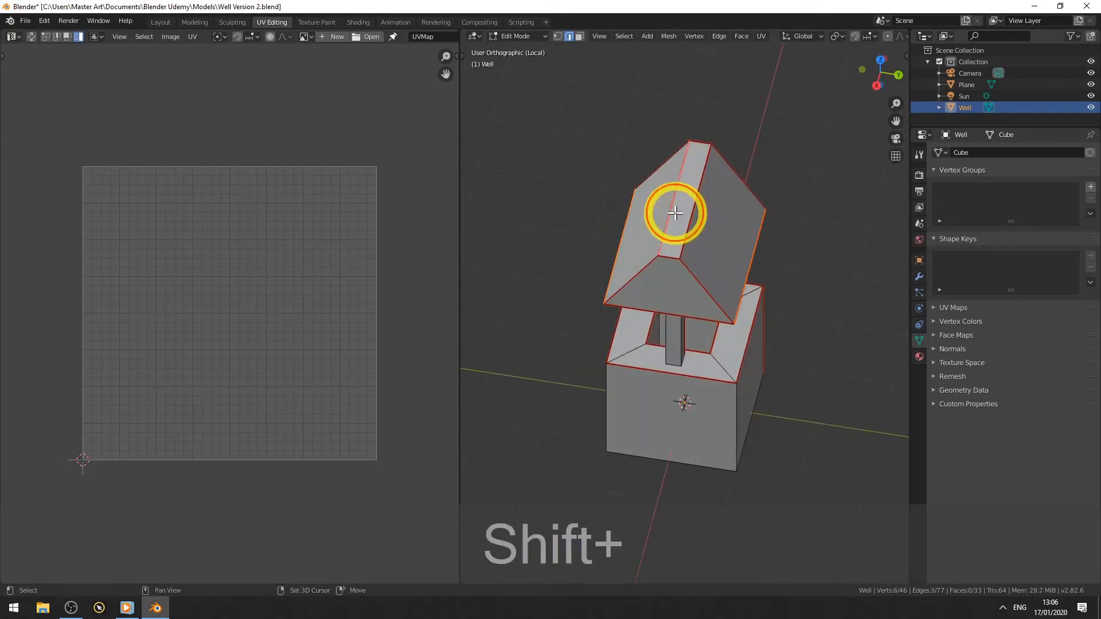
pyautogui.hotkey('ctrl', 'shift', 'e')
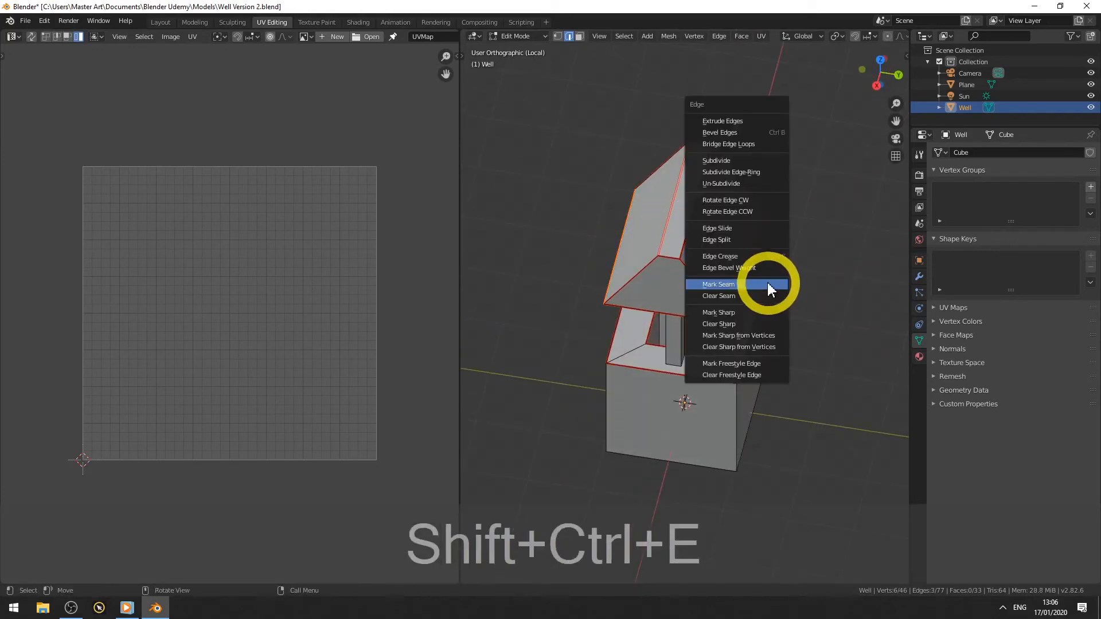
pyautogui.click(751, 294)
# - Extend the selection to the entire linked roof and unwrap it
pyautogui.moveTo(781, 315); pyautogui.dragTo(710, 270, button='middle')
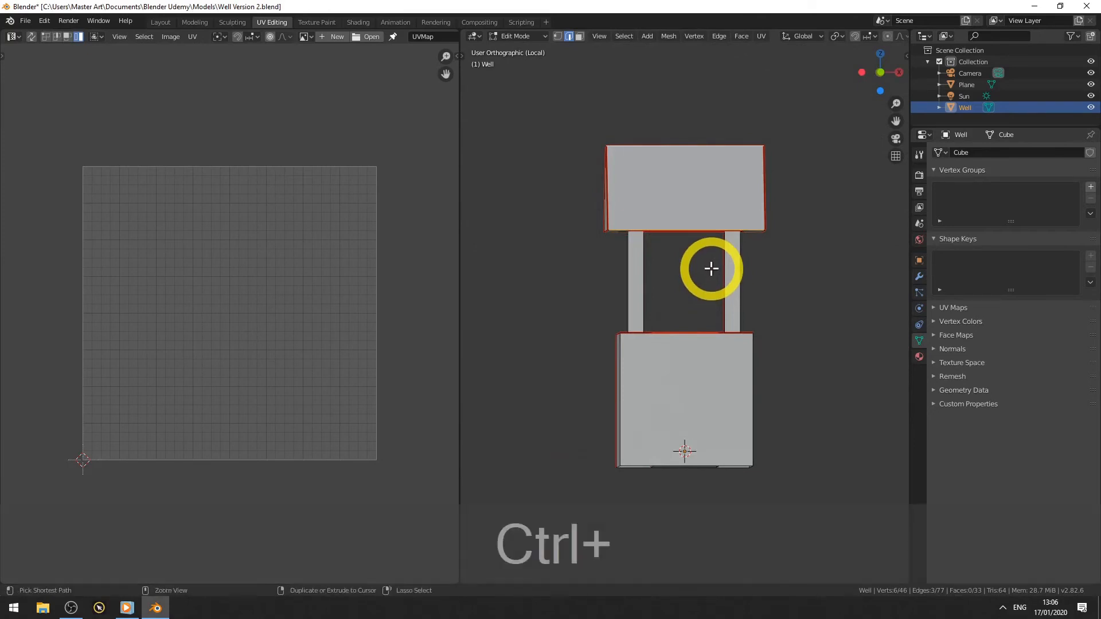
pyautogui.hotkey('ctrl', 'l')
pyautogui.press('u')
pyautogui.click(711, 270)
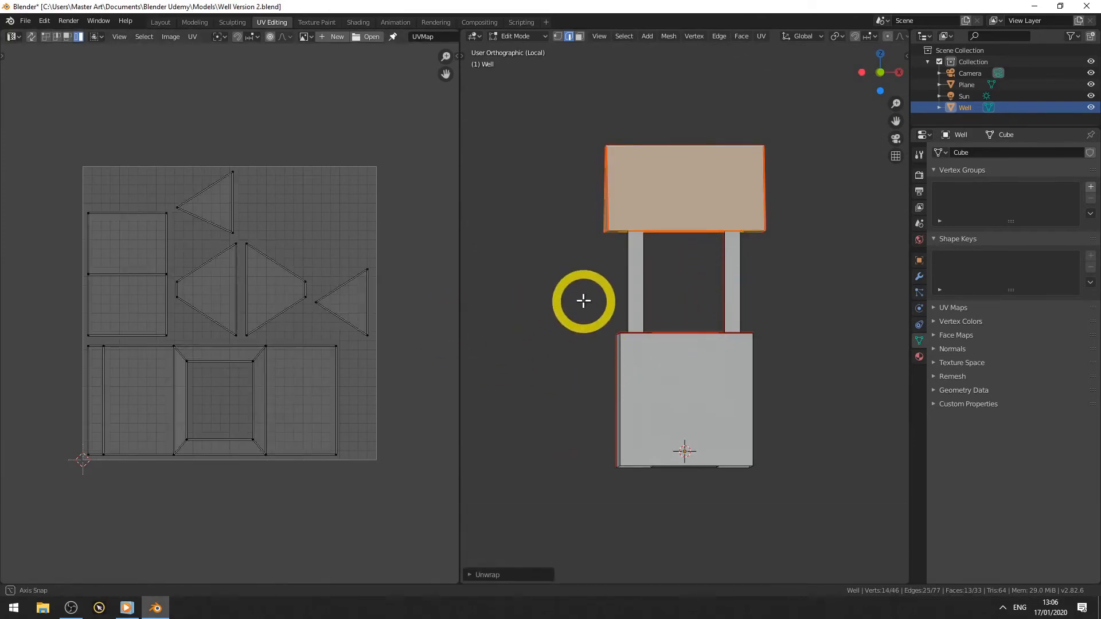
pyautogui.moveTo(582, 298); pyautogui.dragTo(838, 298, button='middle')
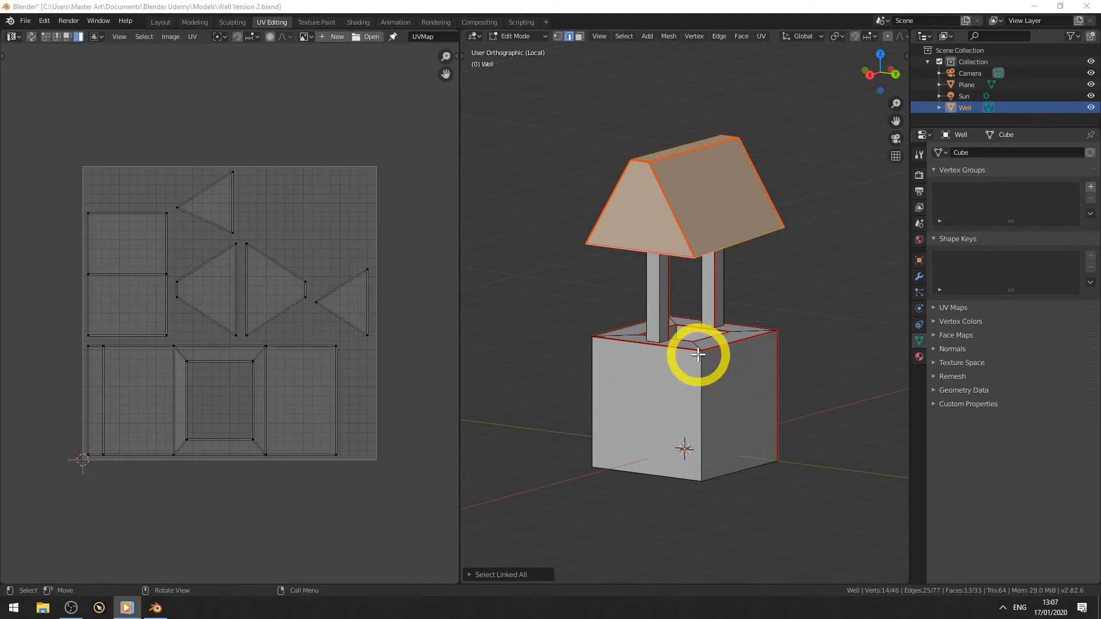
# - Select the whole well together with all its UV islands and average the islands' scale
pyautogui.hotkey('alt', 'a')
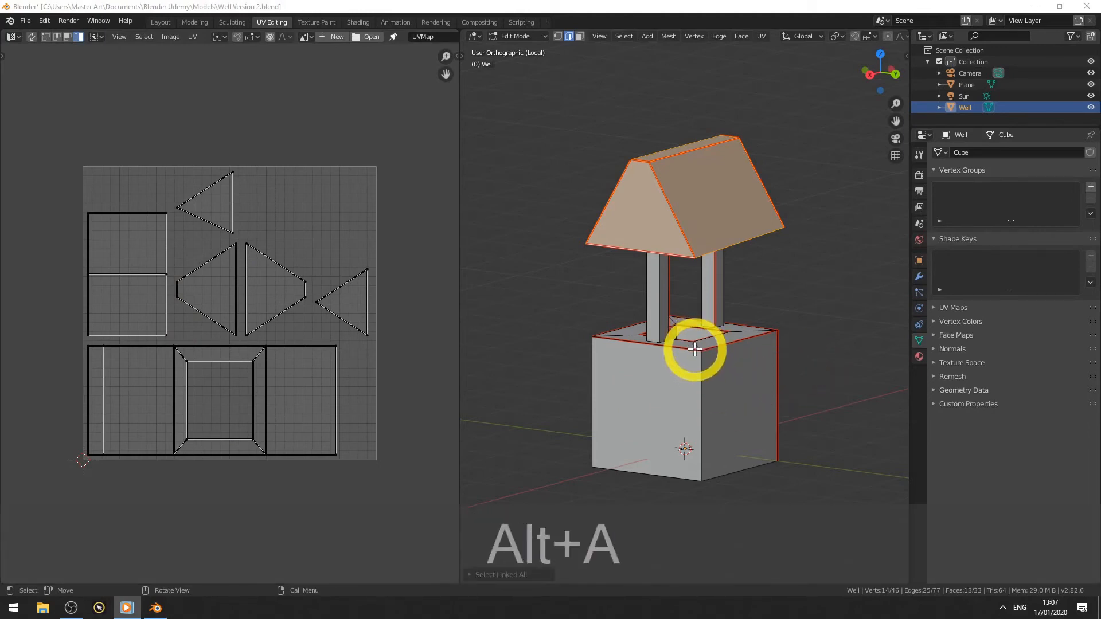
pyautogui.hotkey('alt', 'a')
pyautogui.moveTo(724, 362); pyautogui.dragTo(649, 369, button='middle')
pyautogui.press('KP_1')
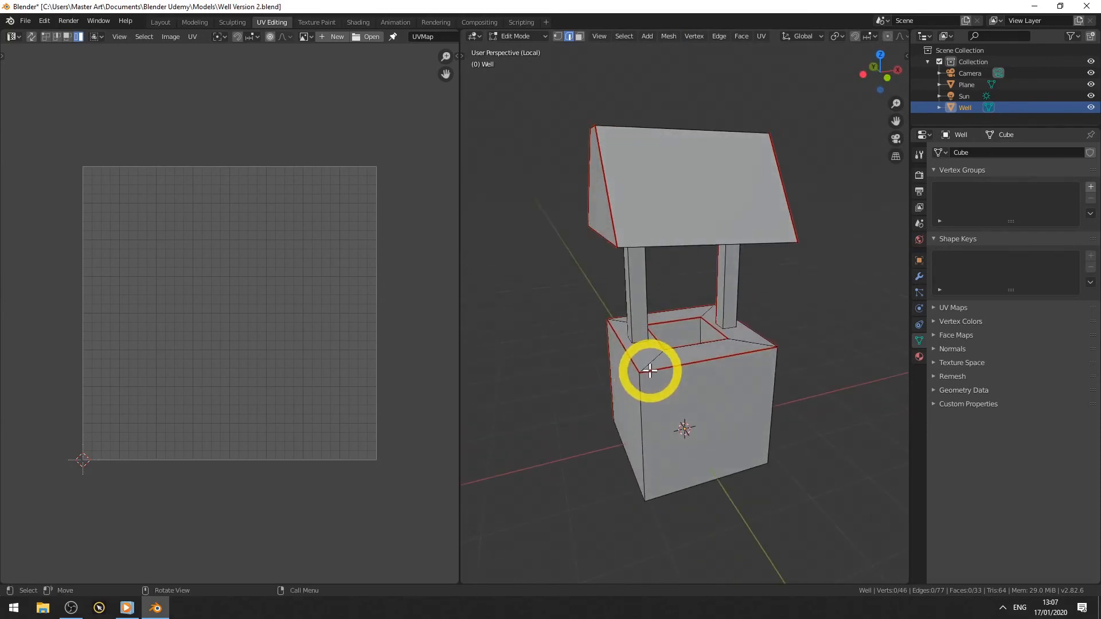
pyautogui.hotkey('alt', 'a')
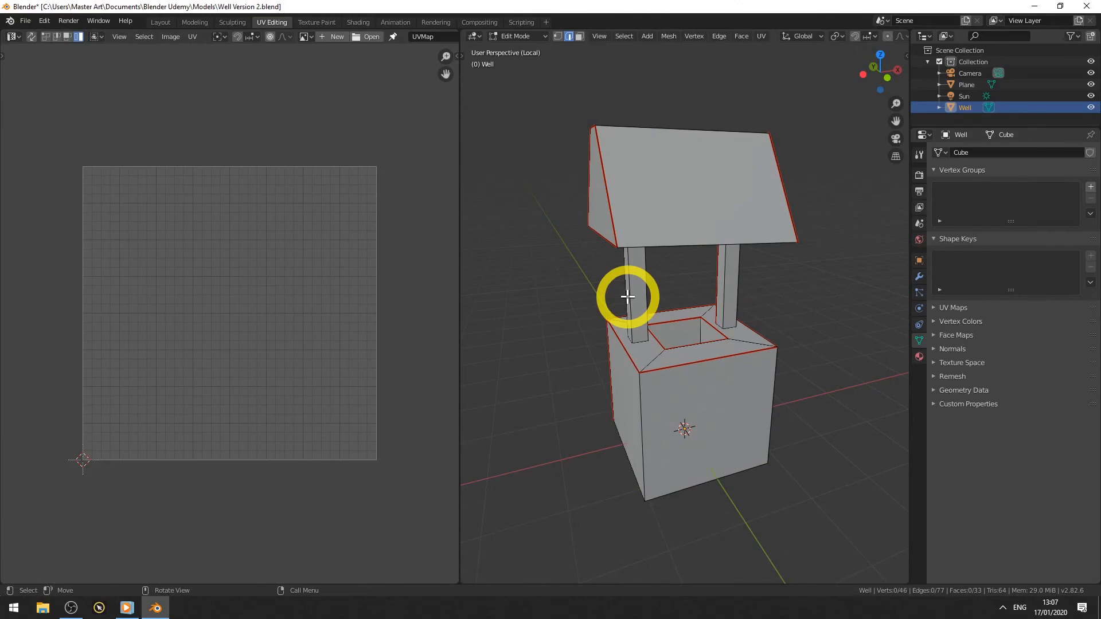
pyautogui.press('a')
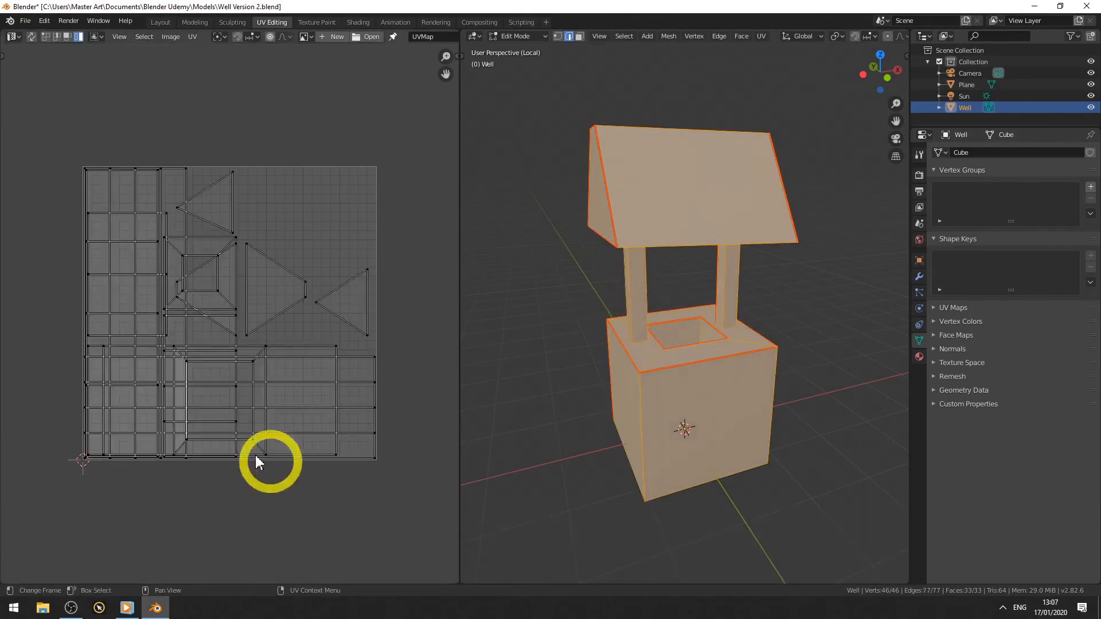
pyautogui.press('a')
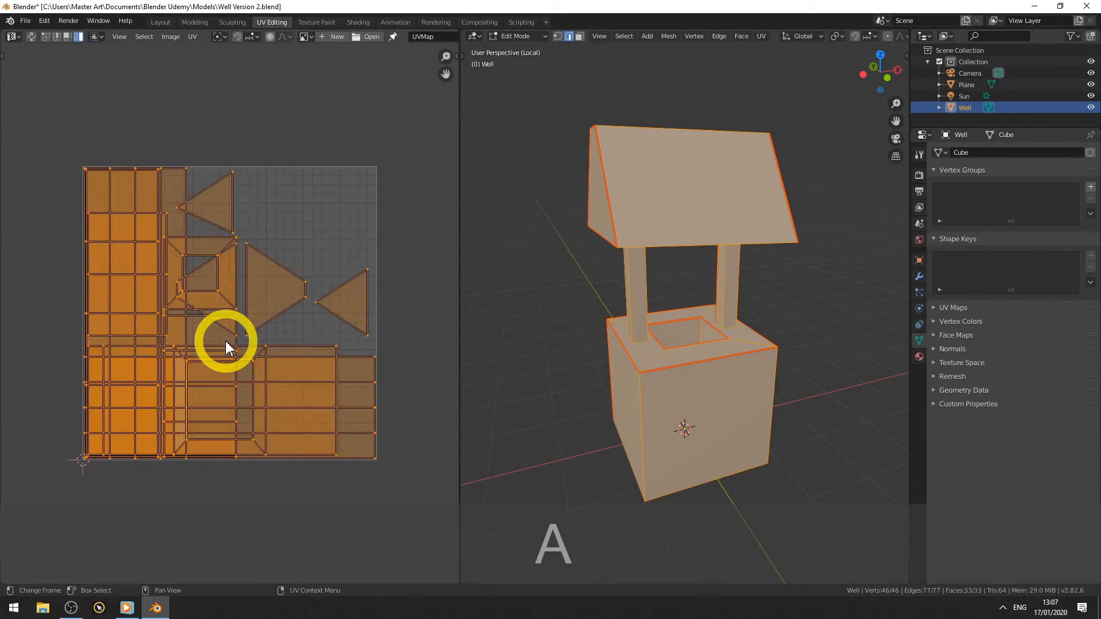
pyautogui.click(192, 36)
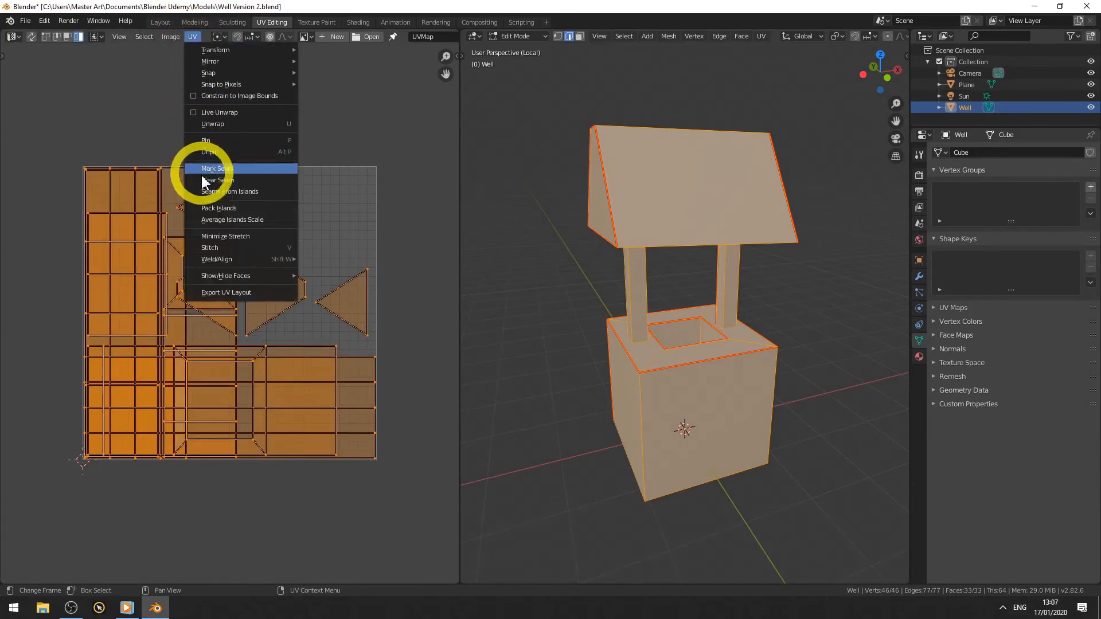
pyautogui.click(205, 220)
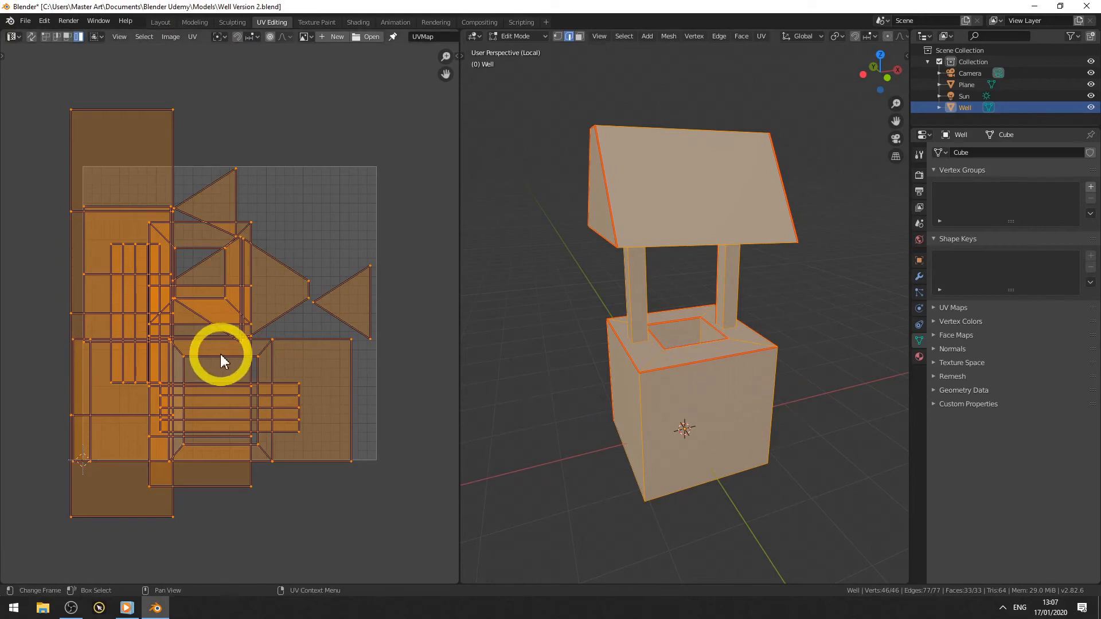
# - Pack all the UV islands into the UV square, undo that packing and repeat it
pyautogui.click(192, 36)
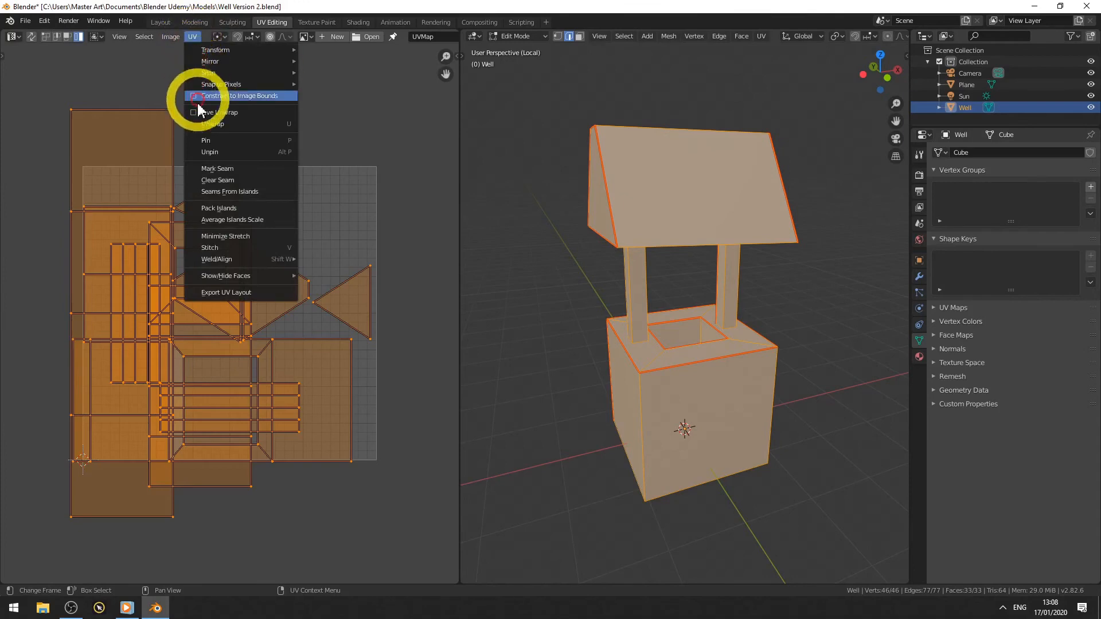
pyautogui.click(206, 207)
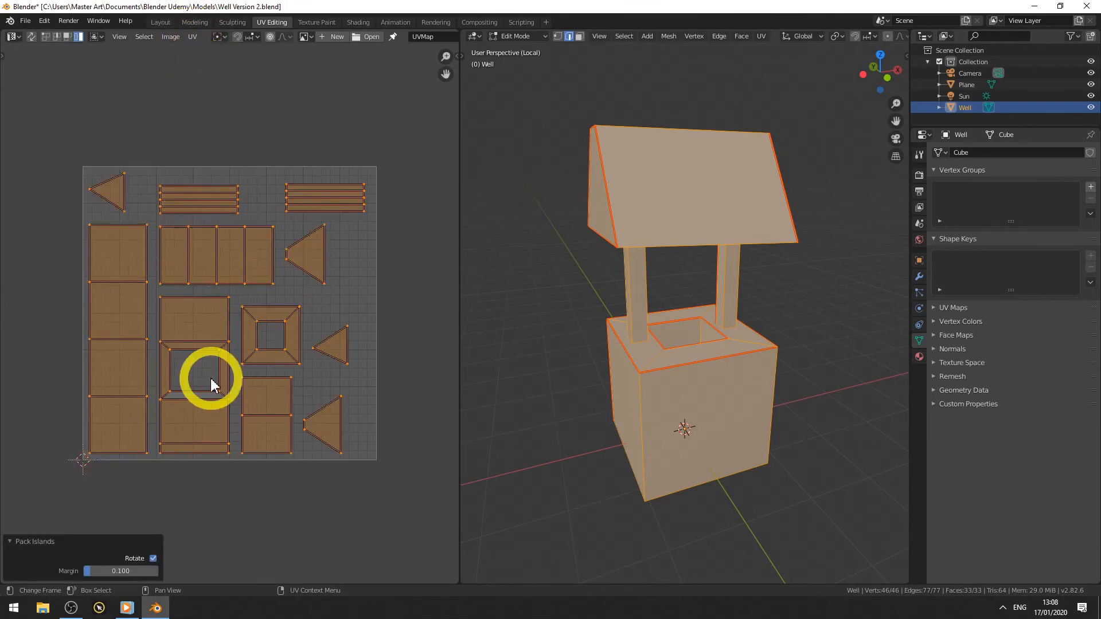
pyautogui.press('ctrl')
pyautogui.hotkey('ctrl', 'z')
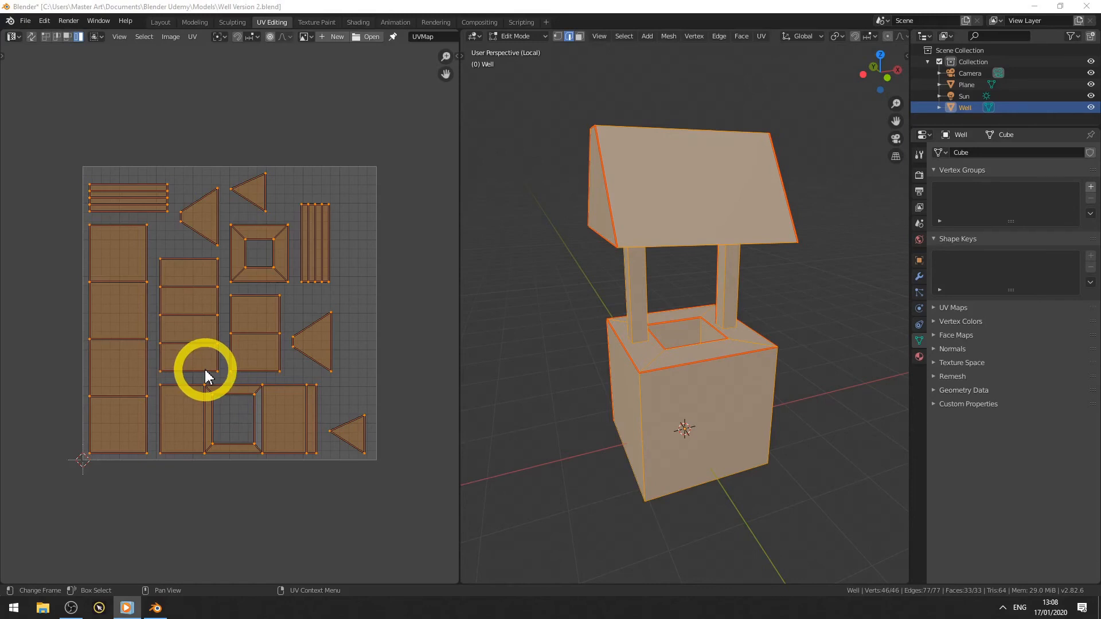
# - Rotate the stacked four-panel UV island 90° and park it just below the UV square
pyautogui.click(193, 330)
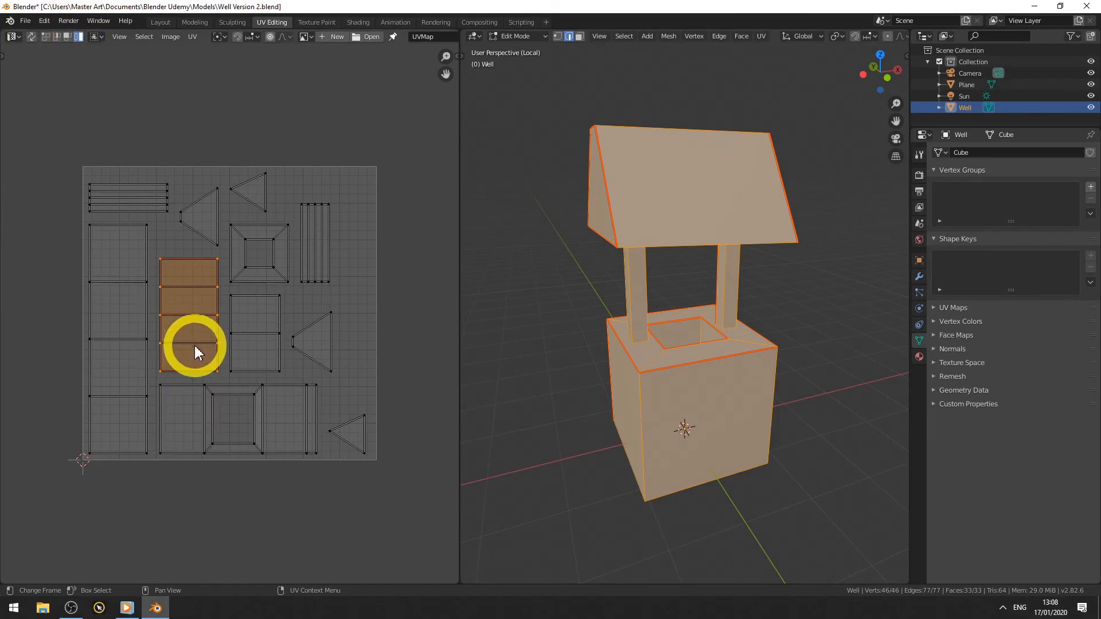
pyautogui.write('r')
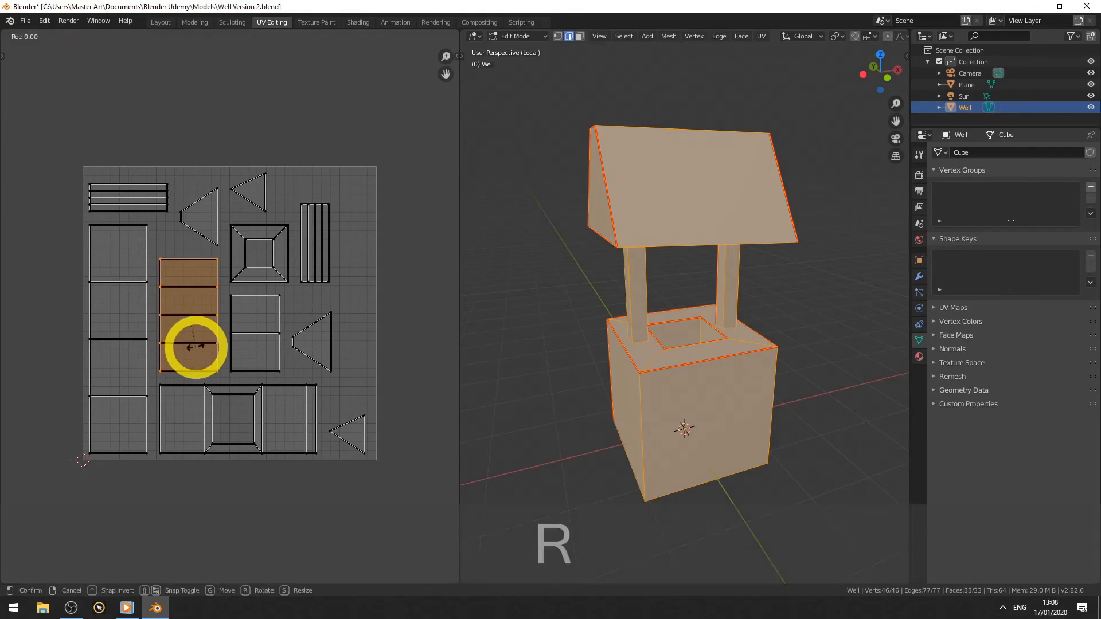
pyautogui.write('90')
pyautogui.press('Return')
pyautogui.press('g')
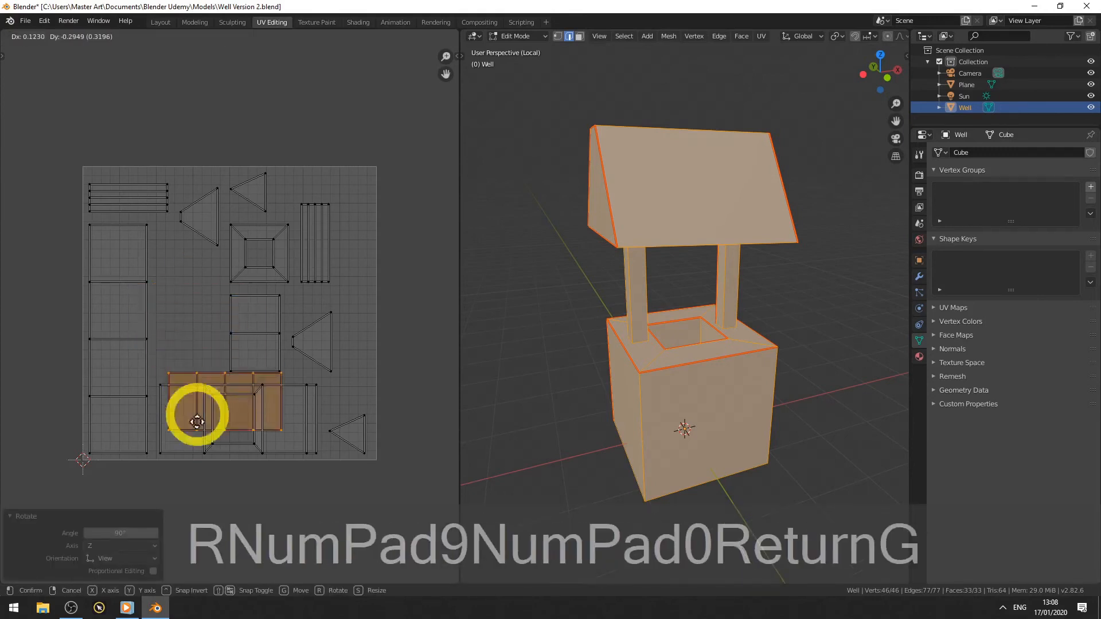
pyautogui.click(184, 494)
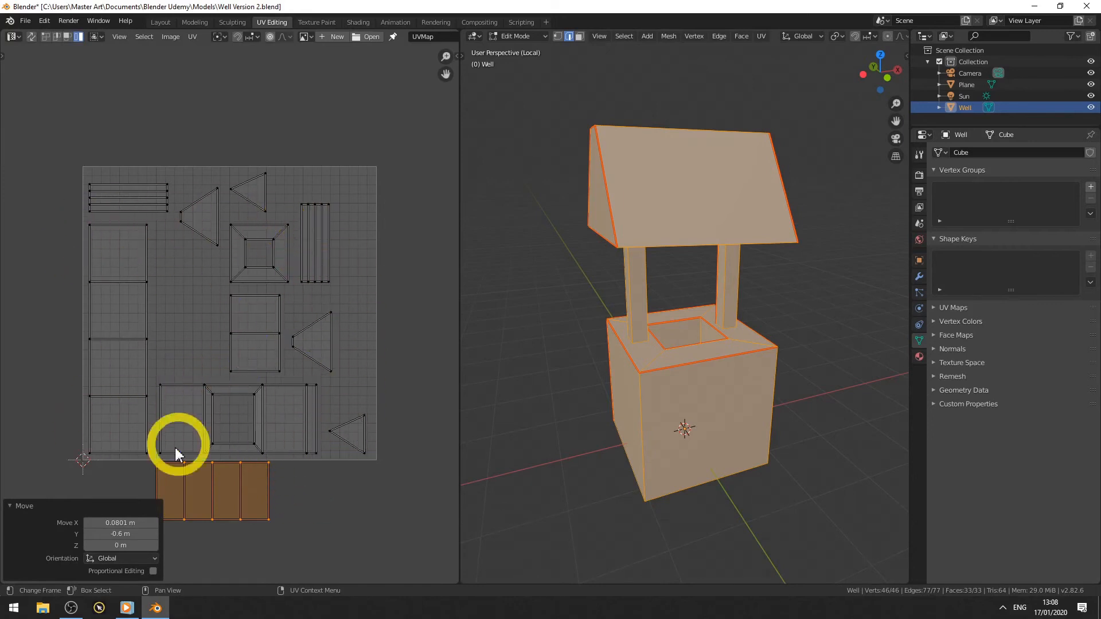
# - Rotate the long roof island with the square frame 90° and move it upright beside the tall four-square strip
pyautogui.click(173, 411)
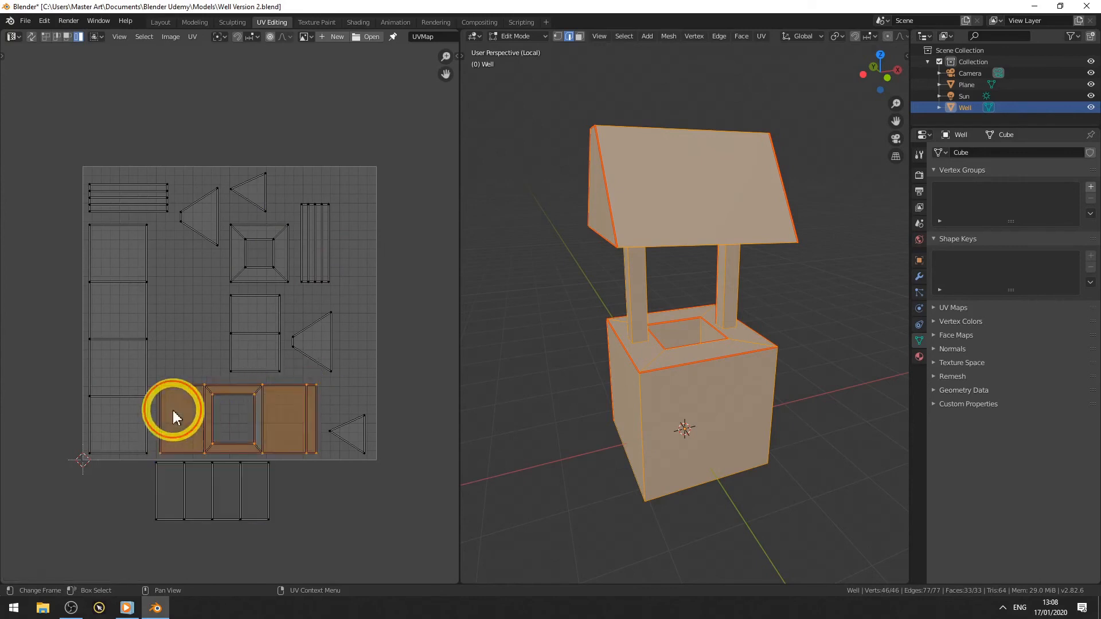
pyautogui.press('r')
pyautogui.press('KP_9')
pyautogui.press('KP_0')
pyautogui.press('Return')
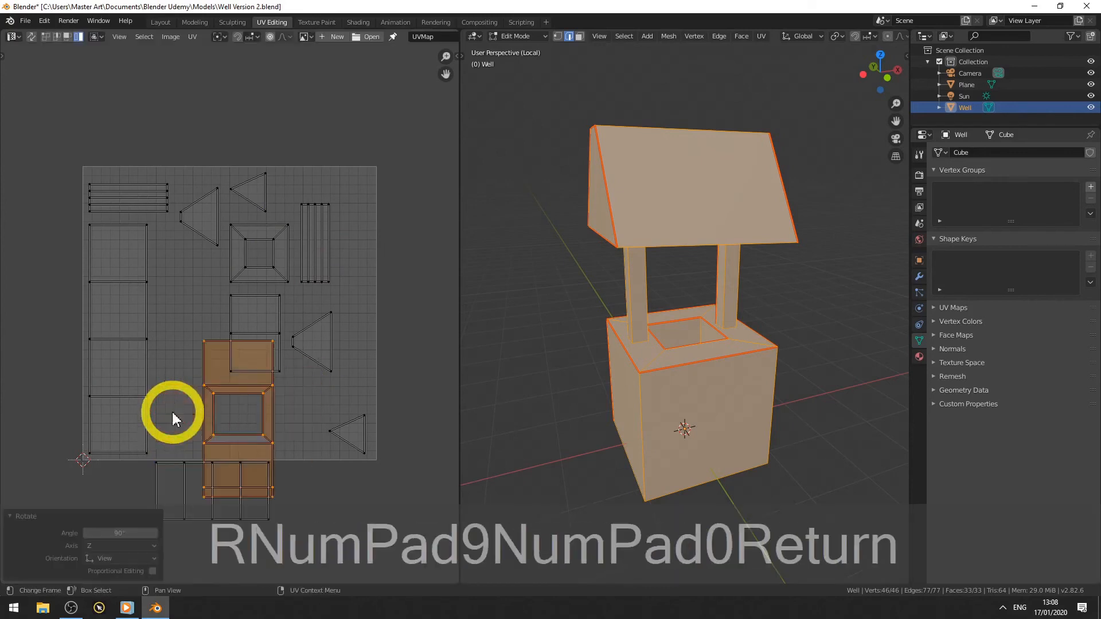
pyautogui.press('g')
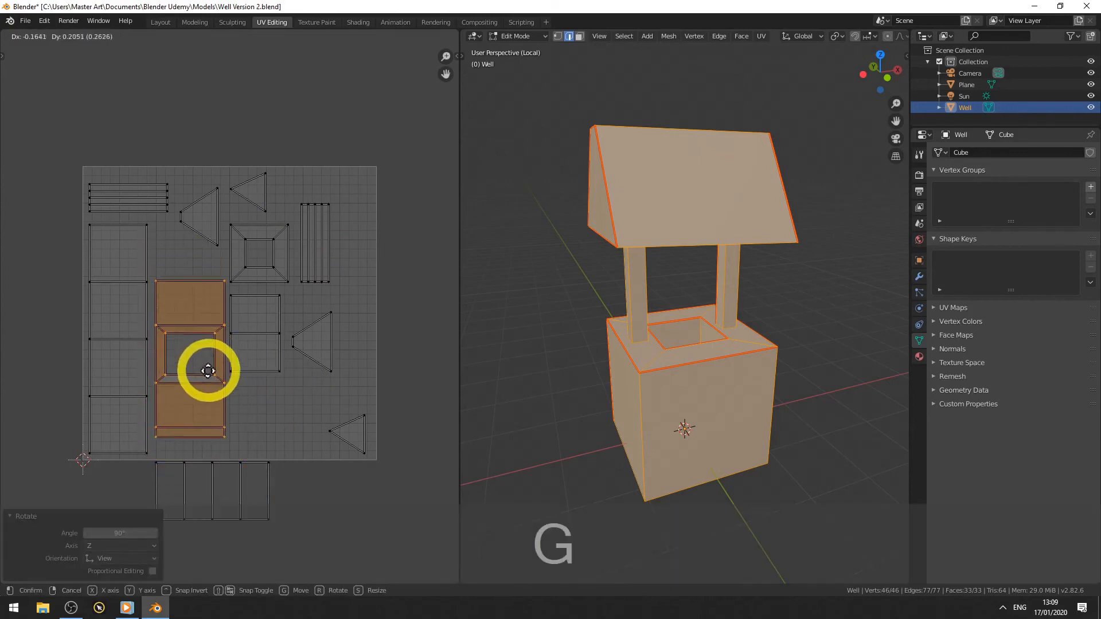
pyautogui.click(206, 384)
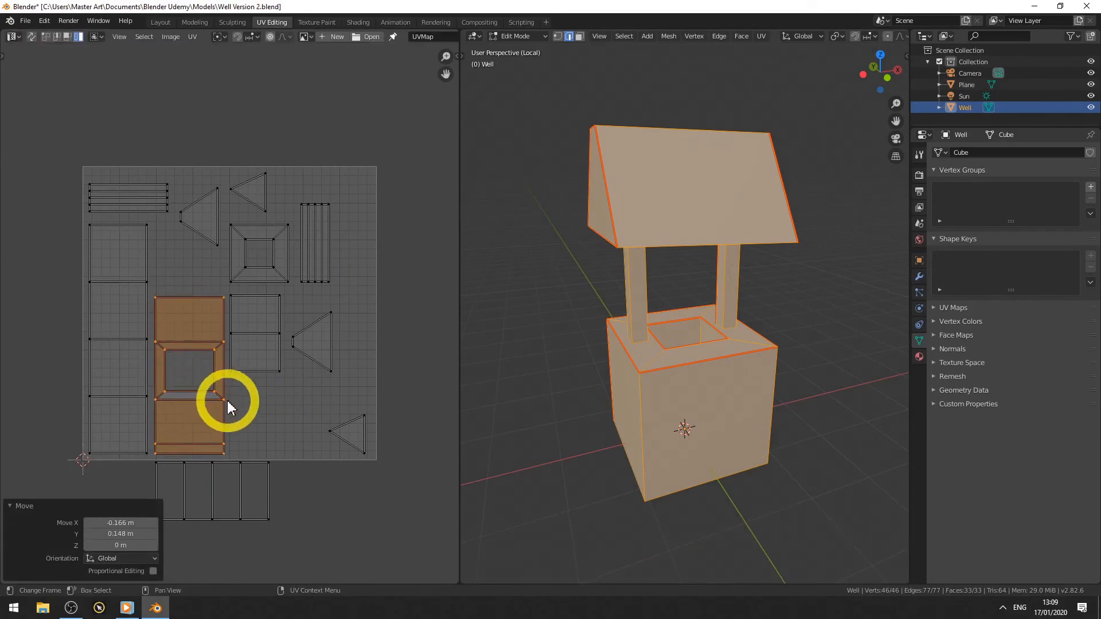
# - Select the four-panel UV island parked below the UV square and try rotating it 90°
pyautogui.click(207, 507)
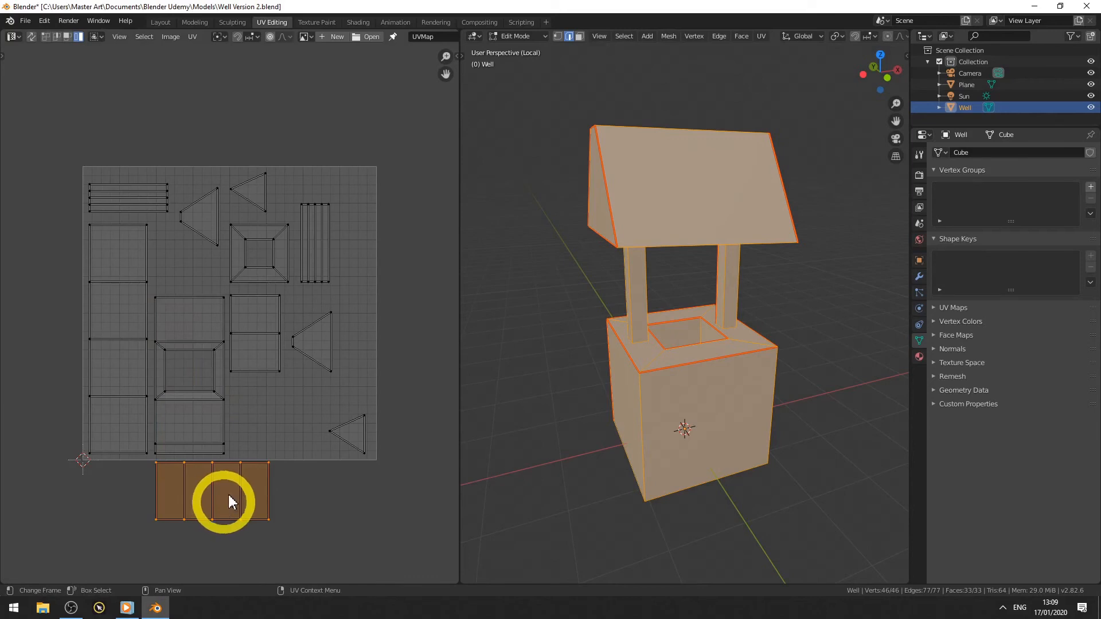
pyautogui.press('r')
pyautogui.press('KP_9')
pyautogui.press('KP_0')
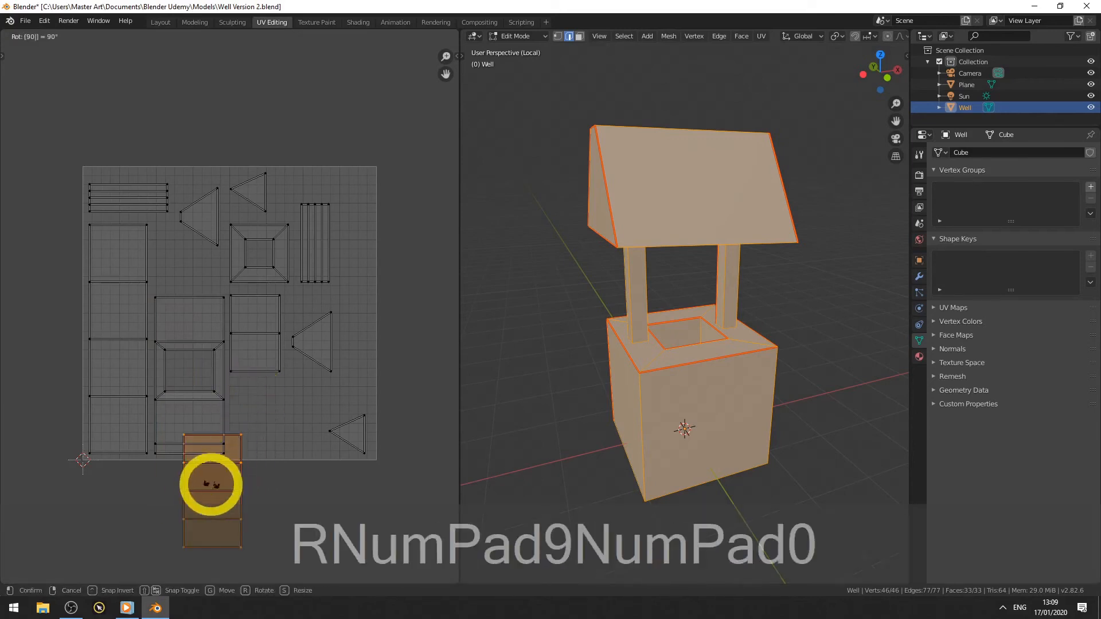
pyautogui.press('Return')
pyautogui.press('g')
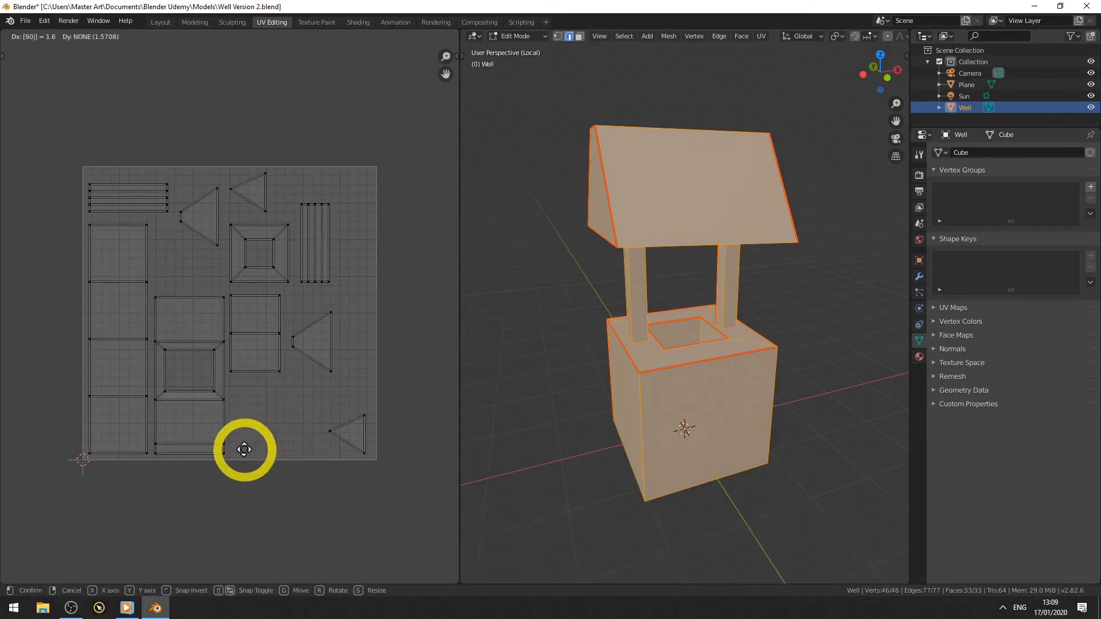
pyautogui.press('Escape')
# - Rotate the selected four-panel UV island 90° and move it upright into the UV square, beside the long framed roof island
pyautogui.press('r')
pyautogui.press('KP_9')
pyautogui.press('KP_0')
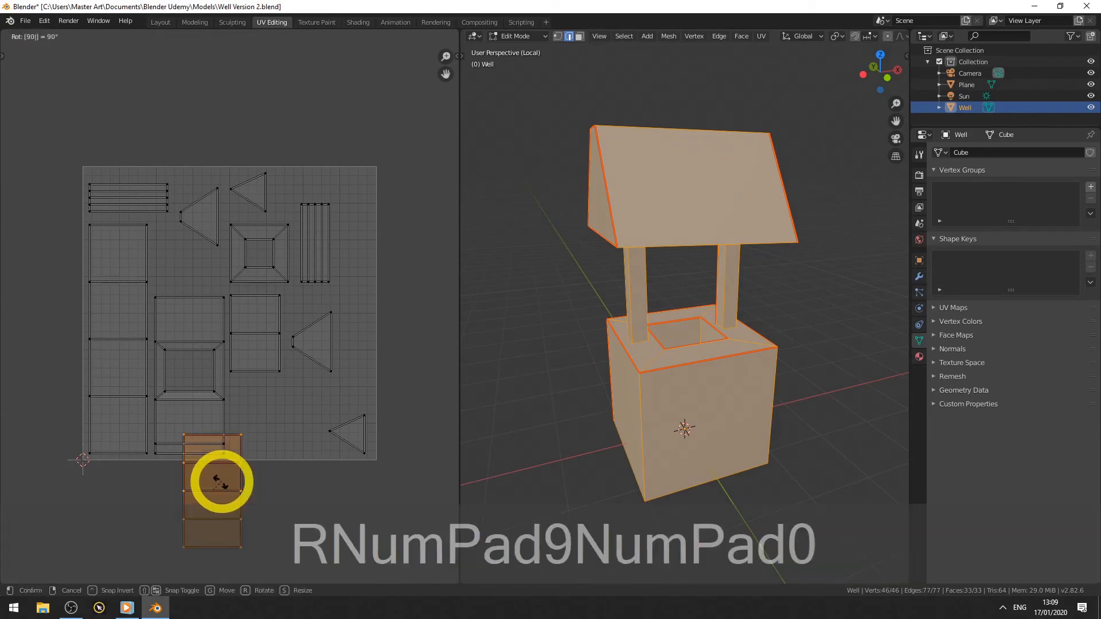
pyautogui.press('Return')
pyautogui.press('g')
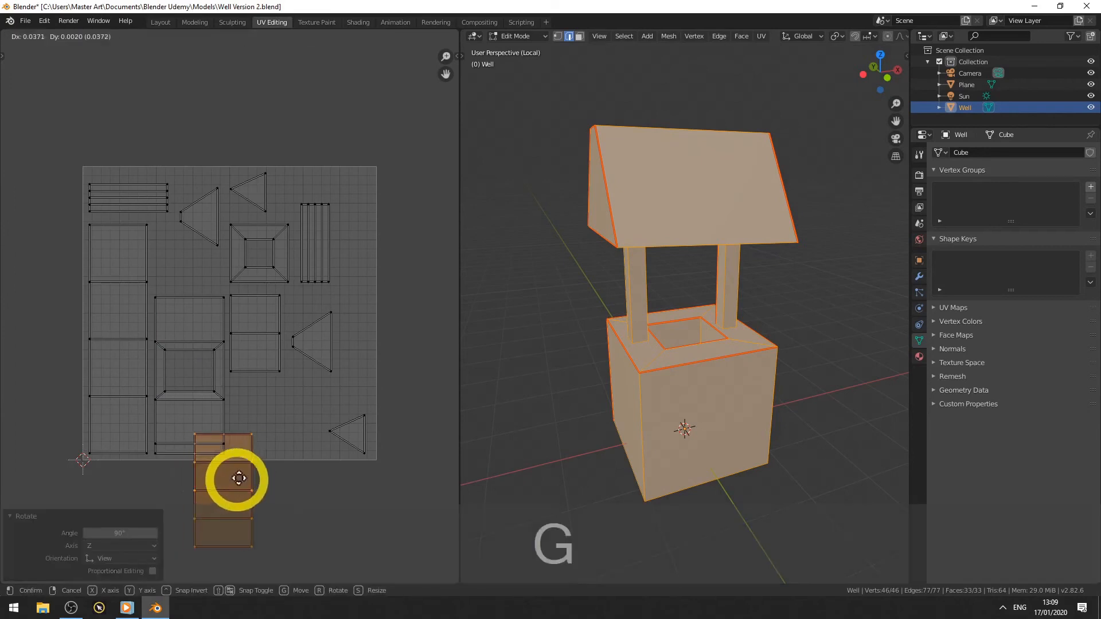
pyautogui.click(264, 387)
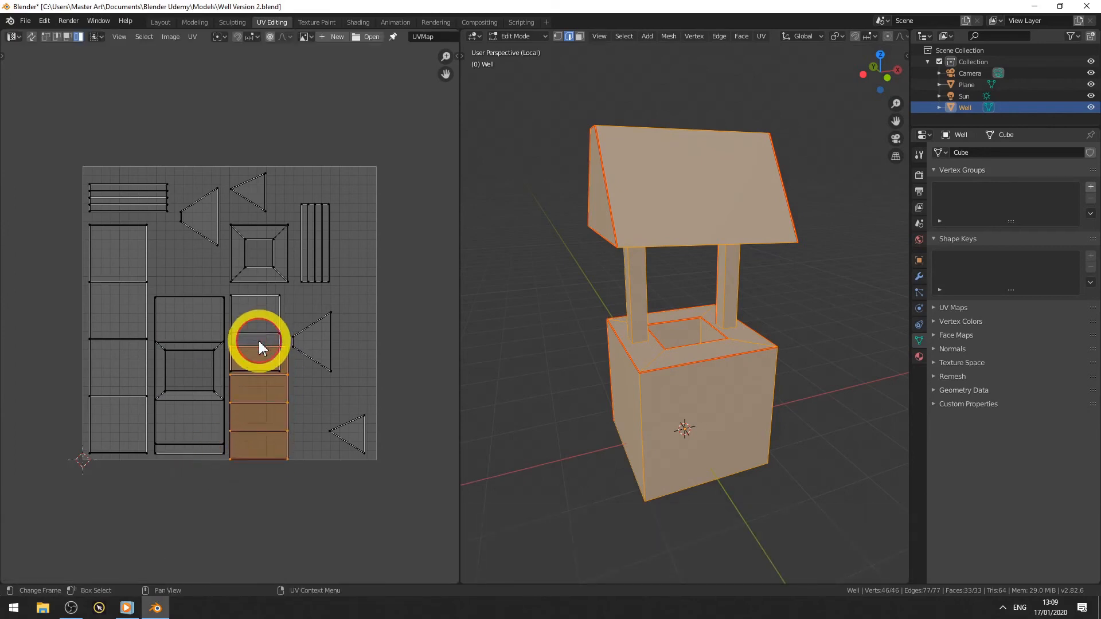
# - Rotate the two-panel UV island 90° and move it into the space just above the long framed roof island
pyautogui.click(261, 323)
pyautogui.press('r')
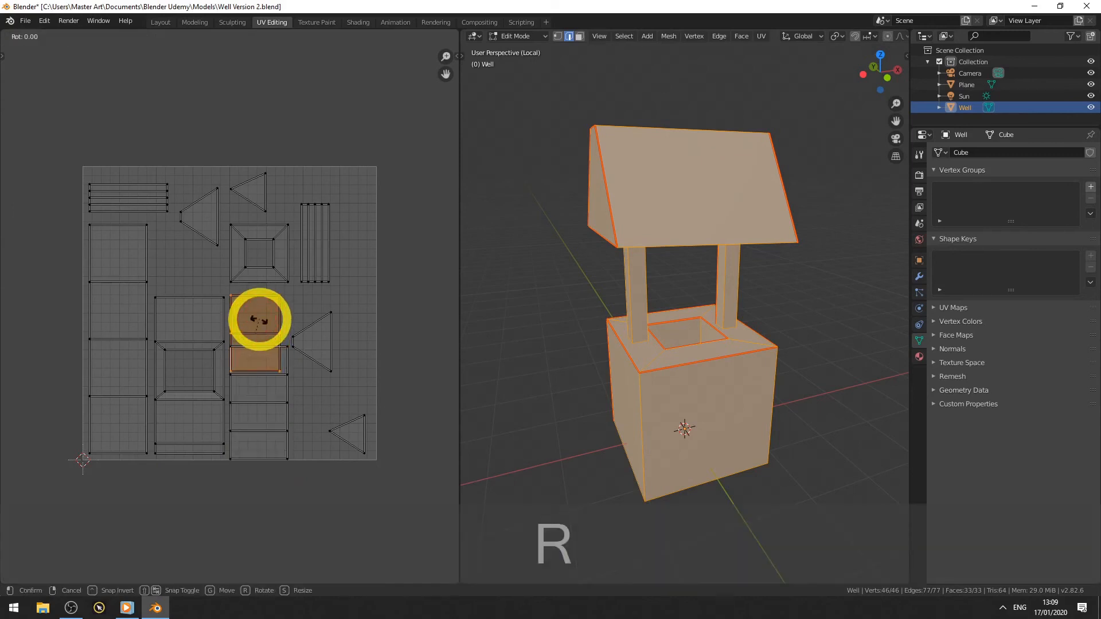
pyautogui.press('KP_9')
pyautogui.press('KP_0')
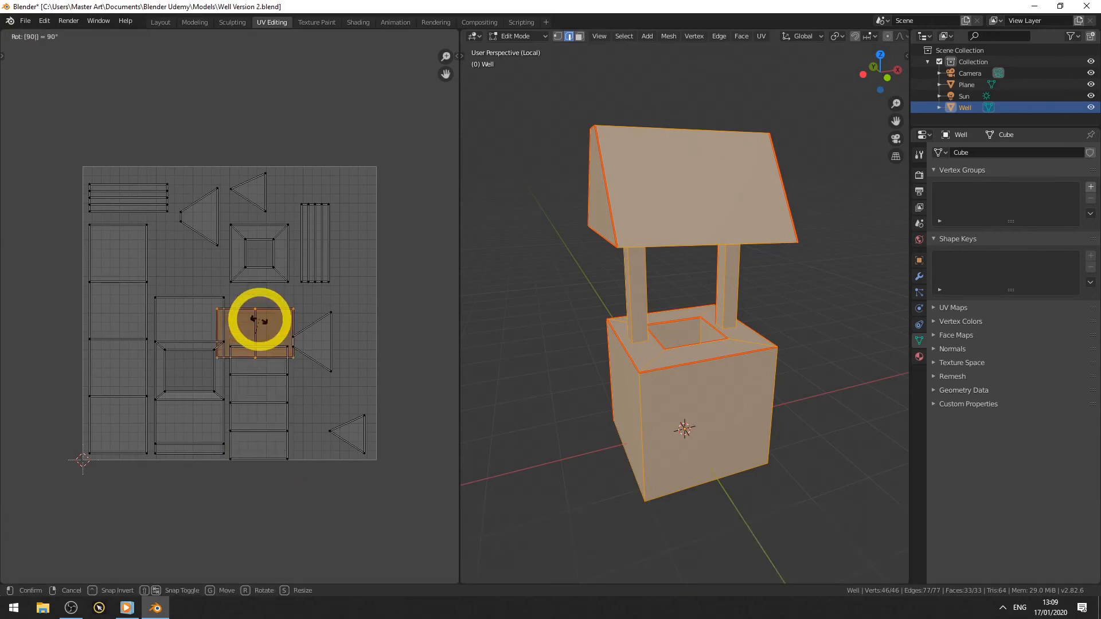
pyautogui.press('Return')
pyautogui.press('g')
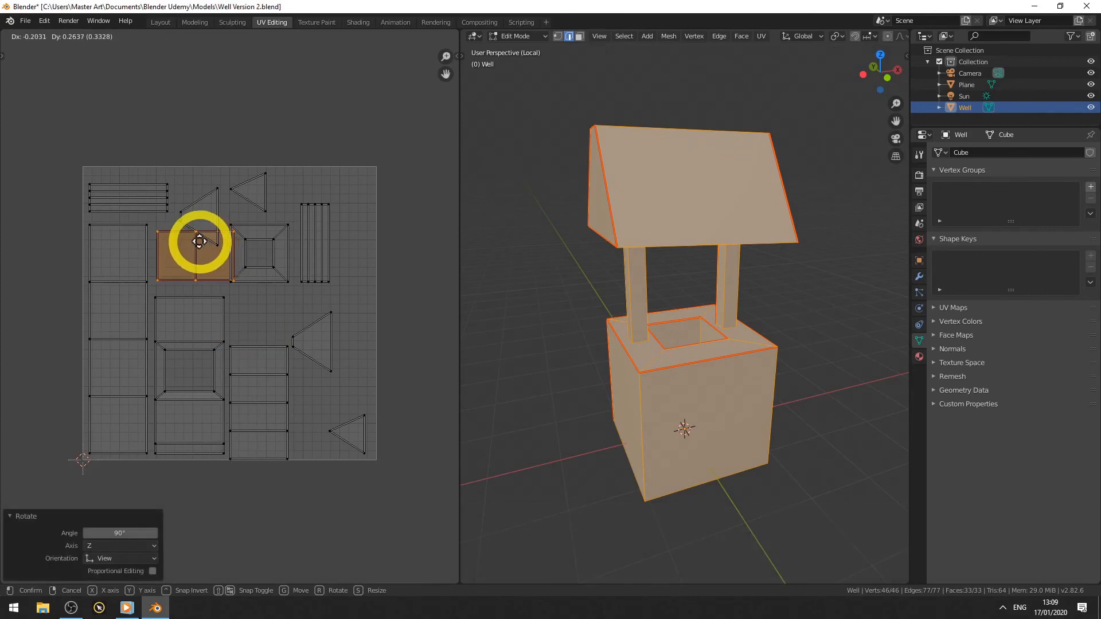
pyautogui.click(199, 241)
# - Shift the square frame UV island about 0.02 along X, clear of the two-panel island
pyautogui.click(253, 276)
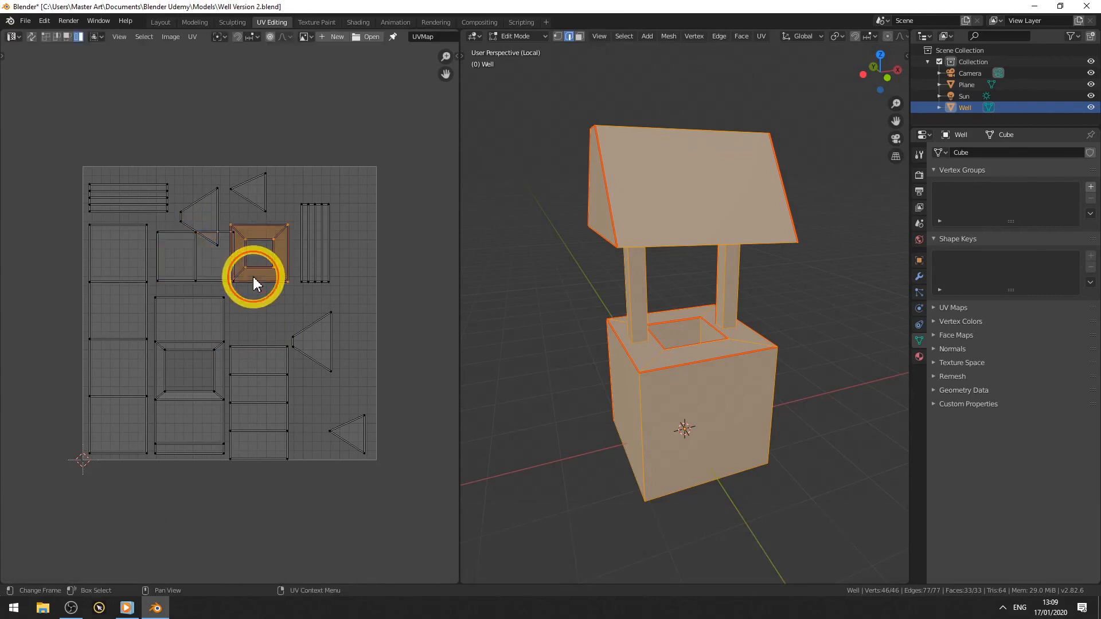
pyautogui.press('g')
pyautogui.click(258, 274)
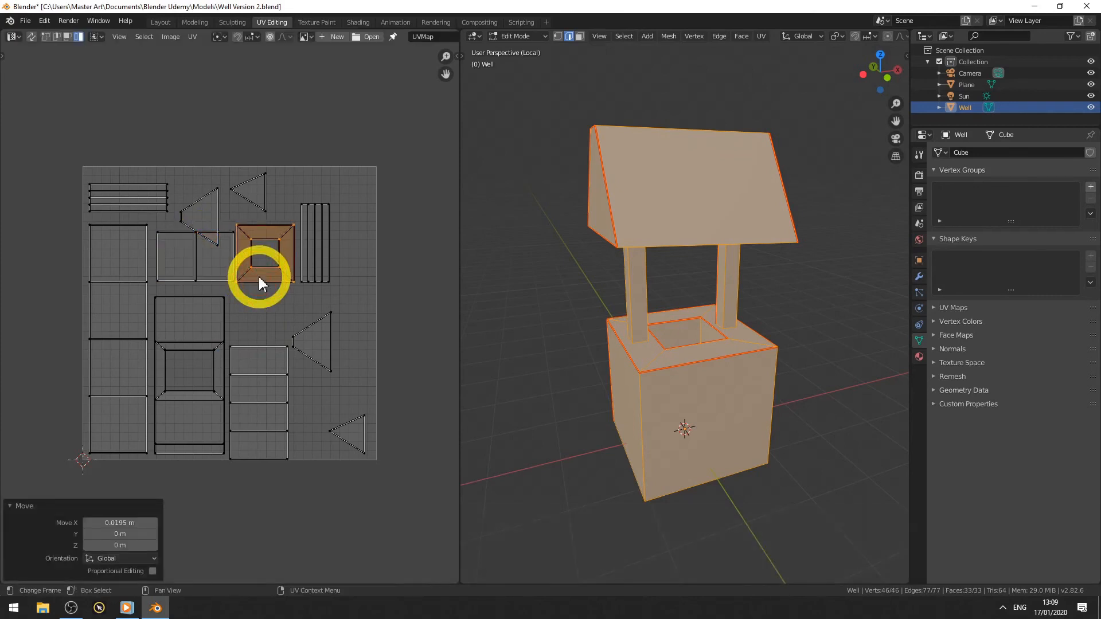
# - Move the large gable triangle island from above the two-panel island to the base of the UV square, beside the four-panel strip
pyautogui.click(206, 212)
pyautogui.press('g')
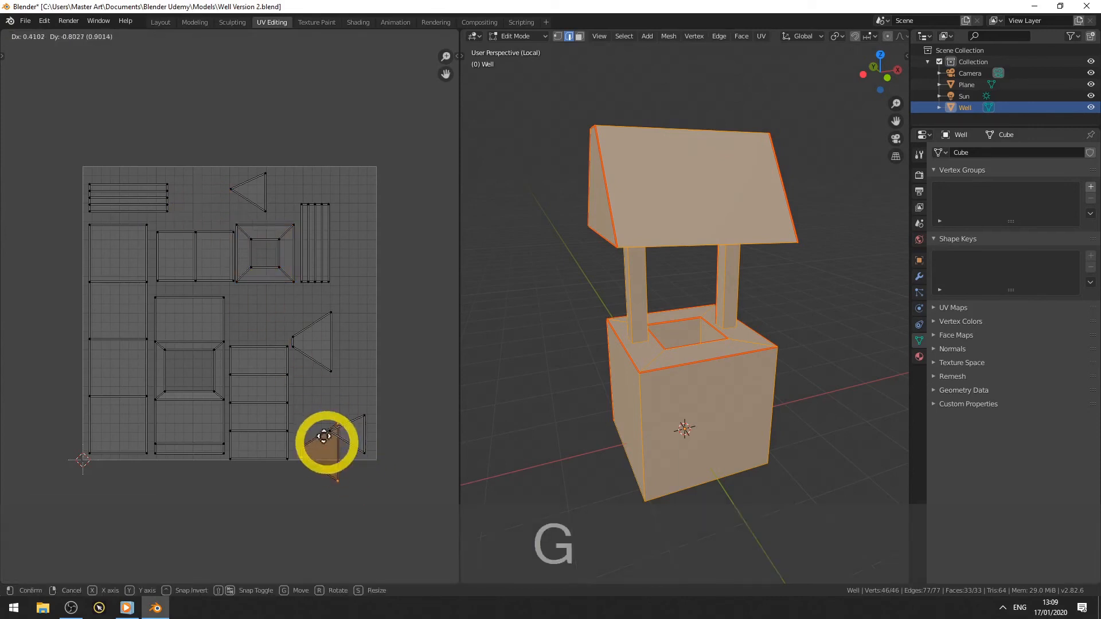
pyautogui.click(321, 422)
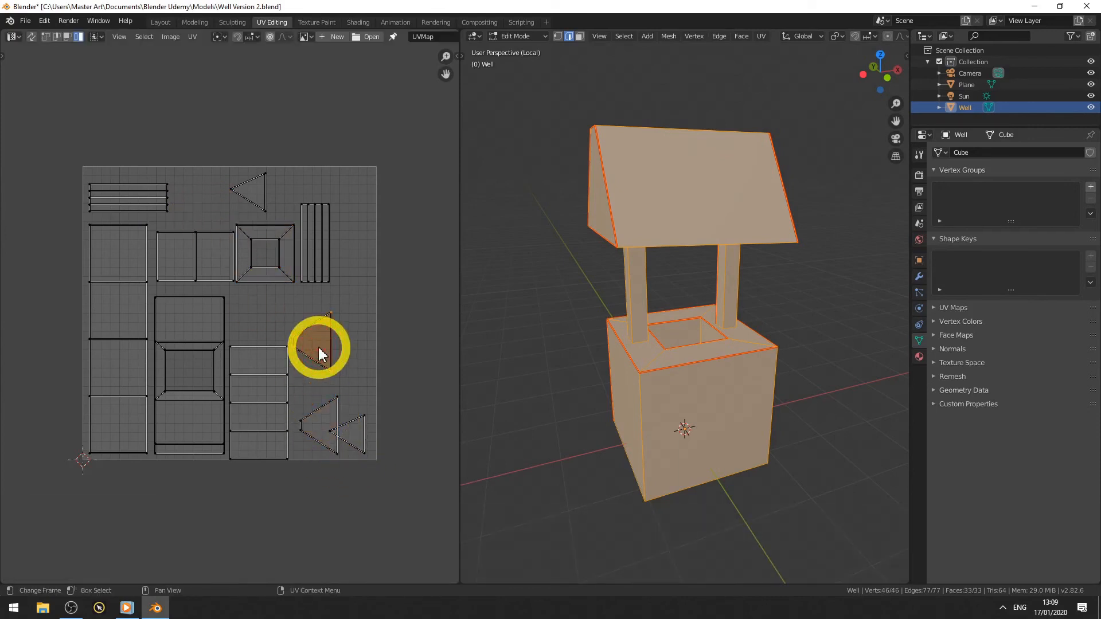
# - Rotate the other large gable triangle island 180° and nest it directly above the first large triangle
pyautogui.press('r')
pyautogui.press('KP_1')
pyautogui.press('KP_8')
pyautogui.press('KP_0')
pyautogui.press('Return')
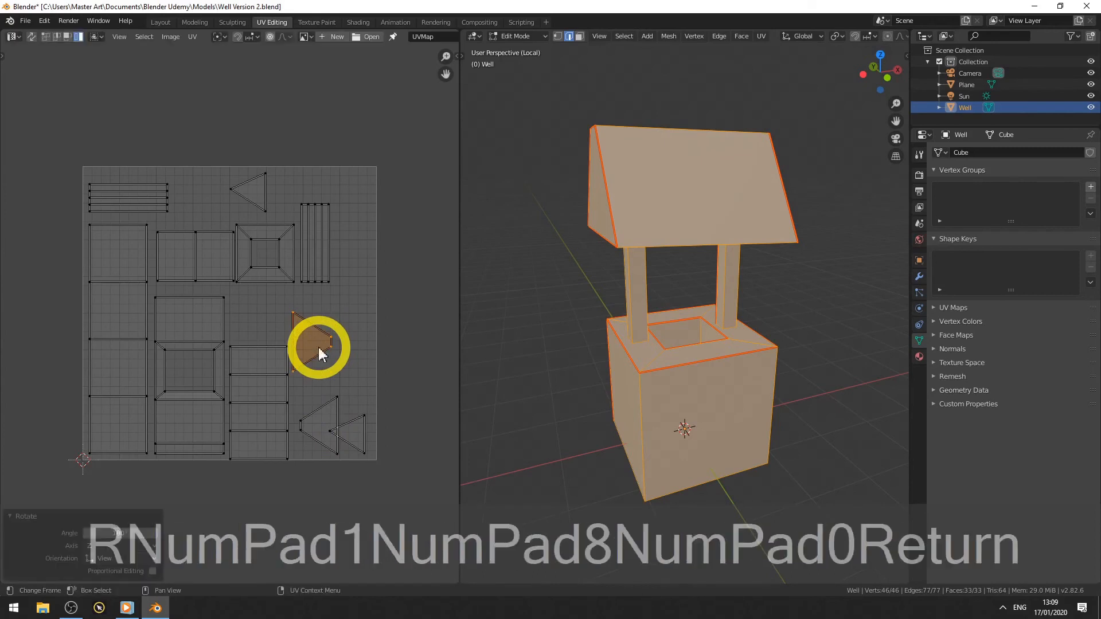
pyautogui.press('g')
pyautogui.click(278, 363)
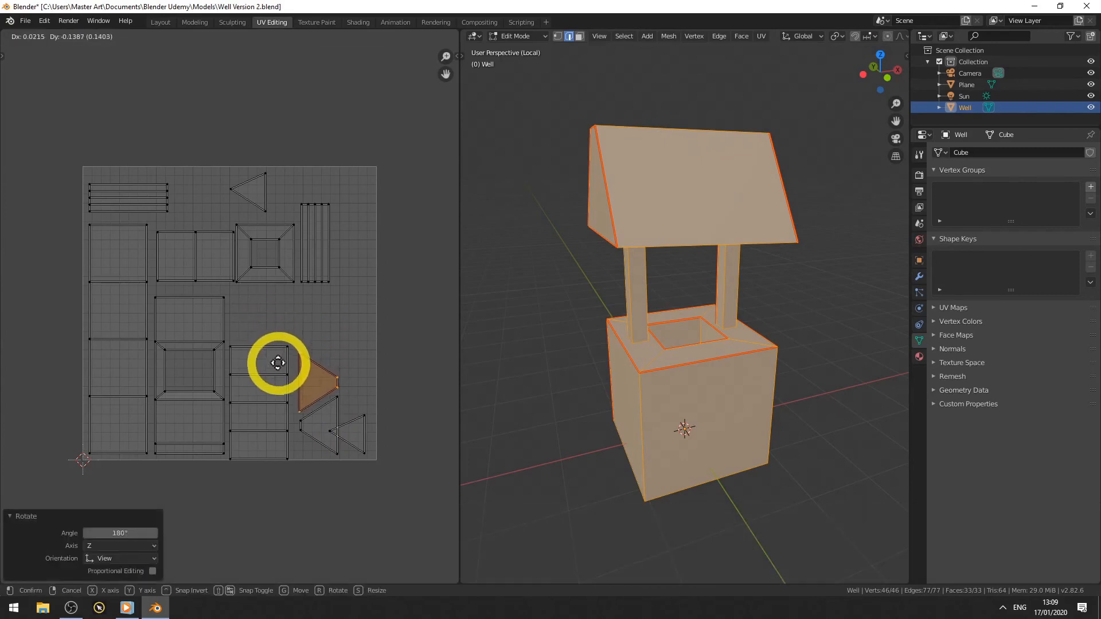
# - Move the small triangle island from the lower-right corner of the UV square to just above the two large triangles
pyautogui.click(355, 434)
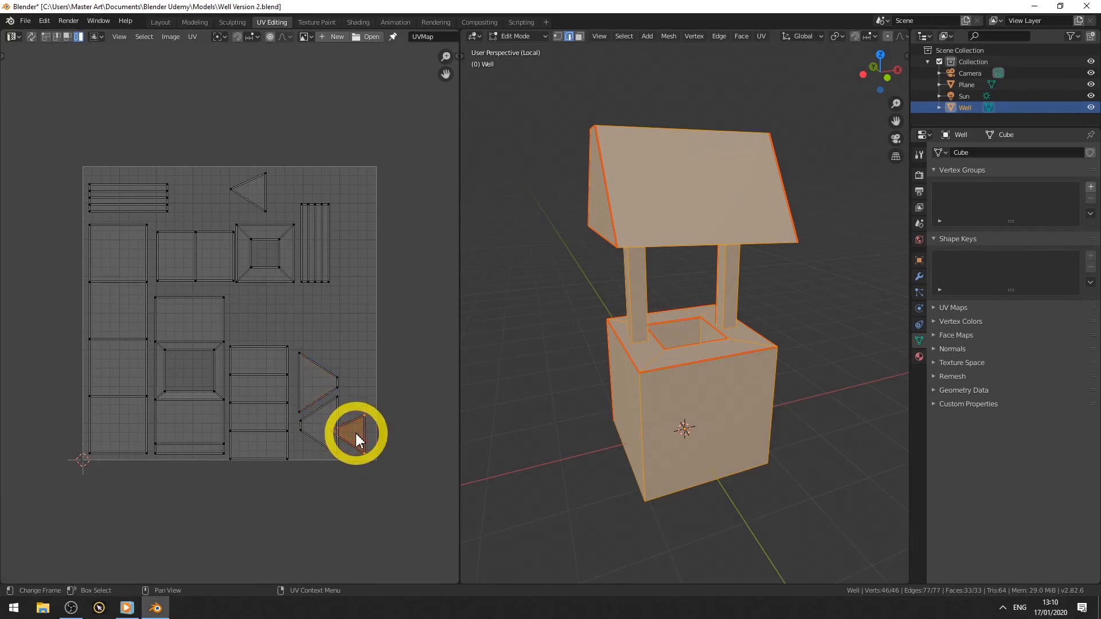
pyautogui.press('g')
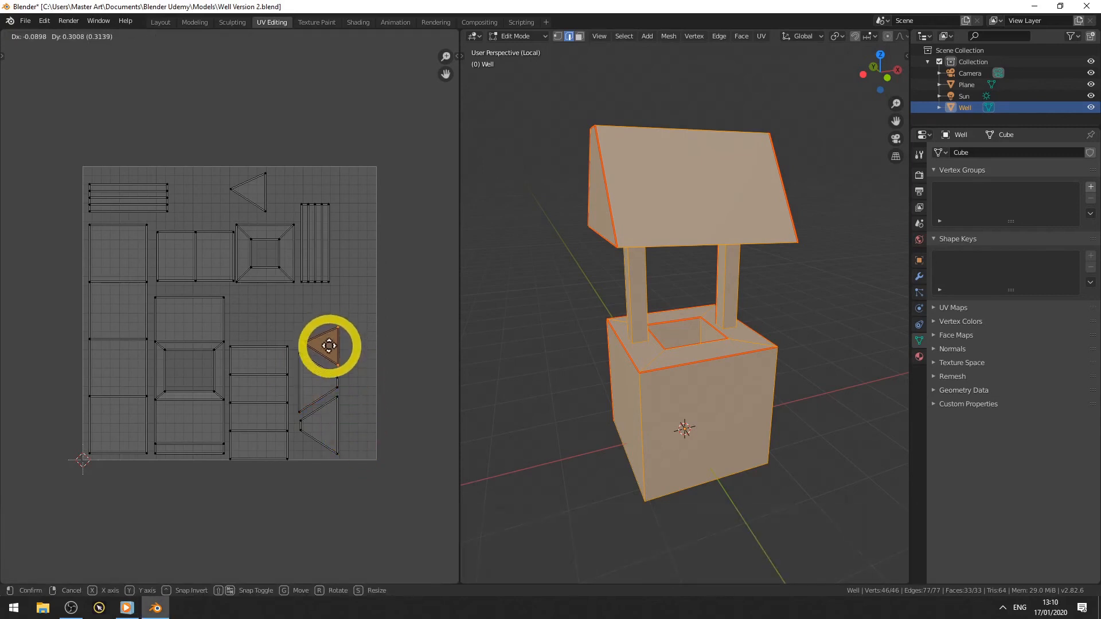
pyautogui.click(326, 344)
# - Move the remaining small triangle island onto the triangle column, rotate it 180° and fit it above the other small triangle
pyautogui.click(253, 201)
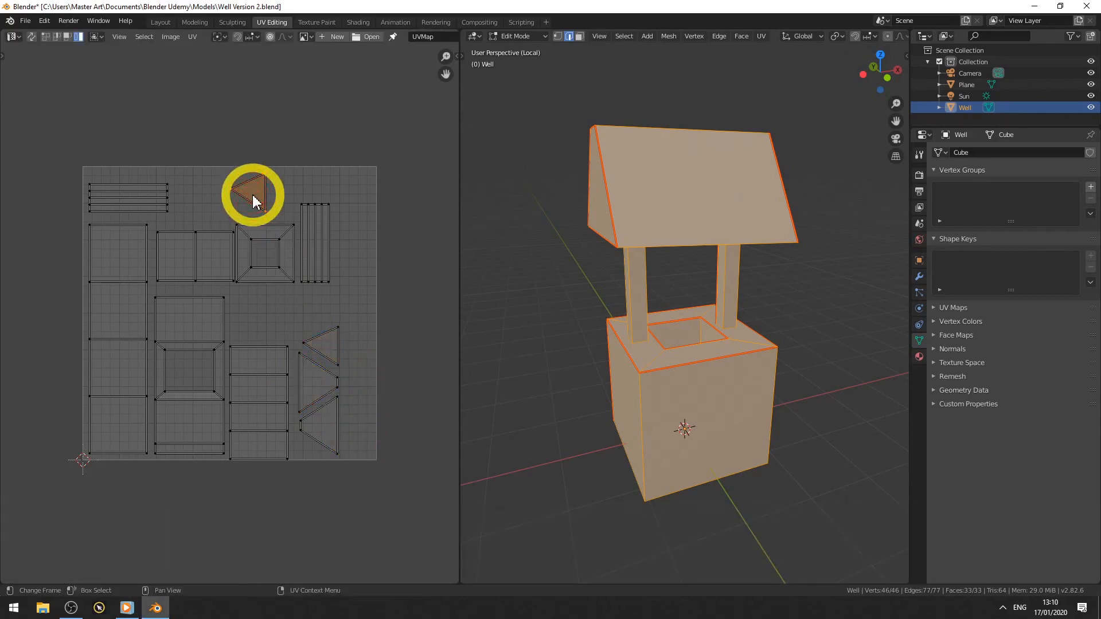
pyautogui.press('g')
pyautogui.click(322, 317)
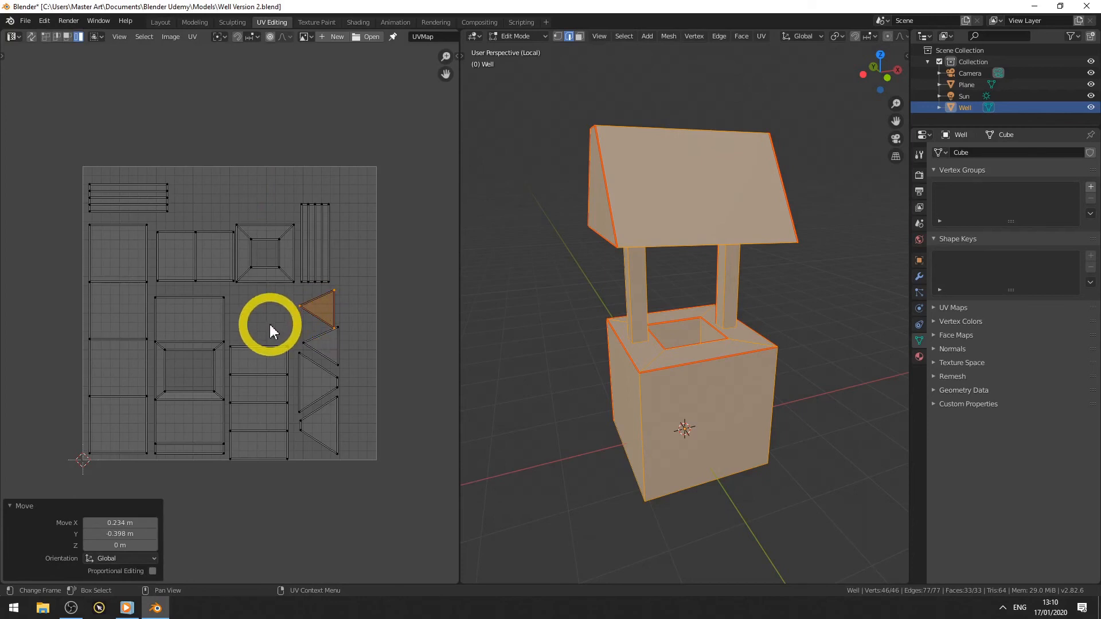
pyautogui.press('r')
pyautogui.press('KP_1')
pyautogui.press('KP_8')
pyautogui.press('KP_0')
pyautogui.press('Return')
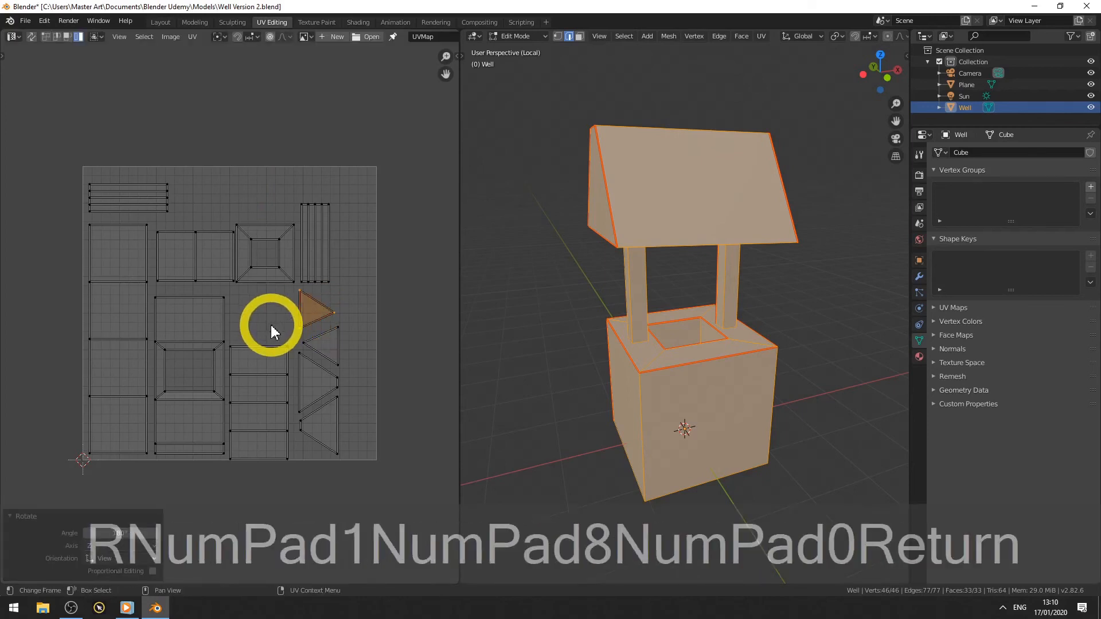
pyautogui.press('g')
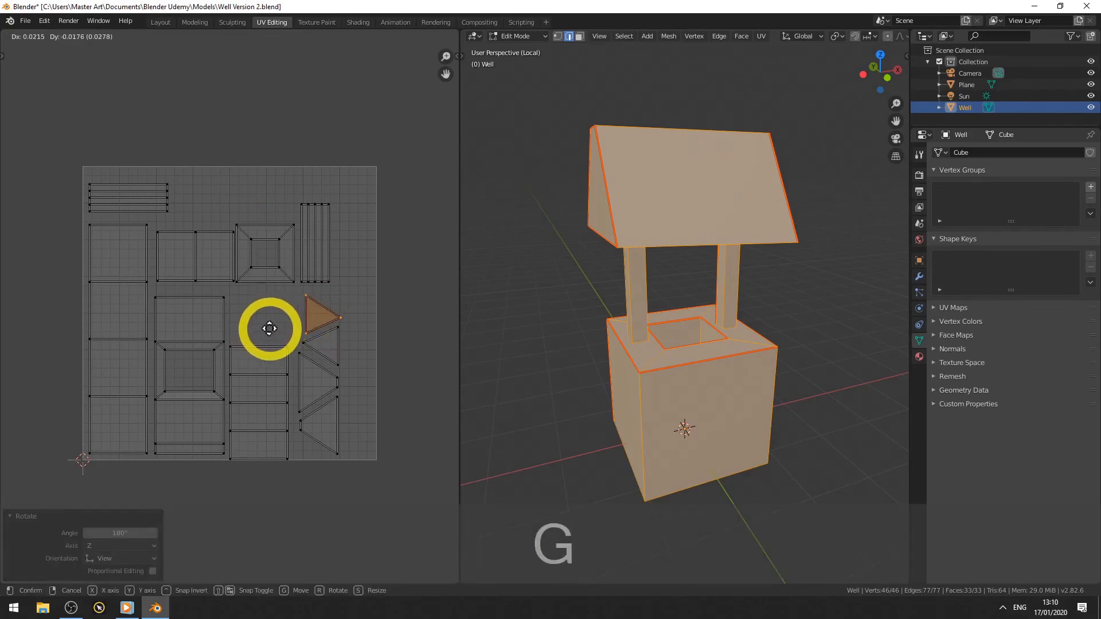
pyautogui.click(277, 335)
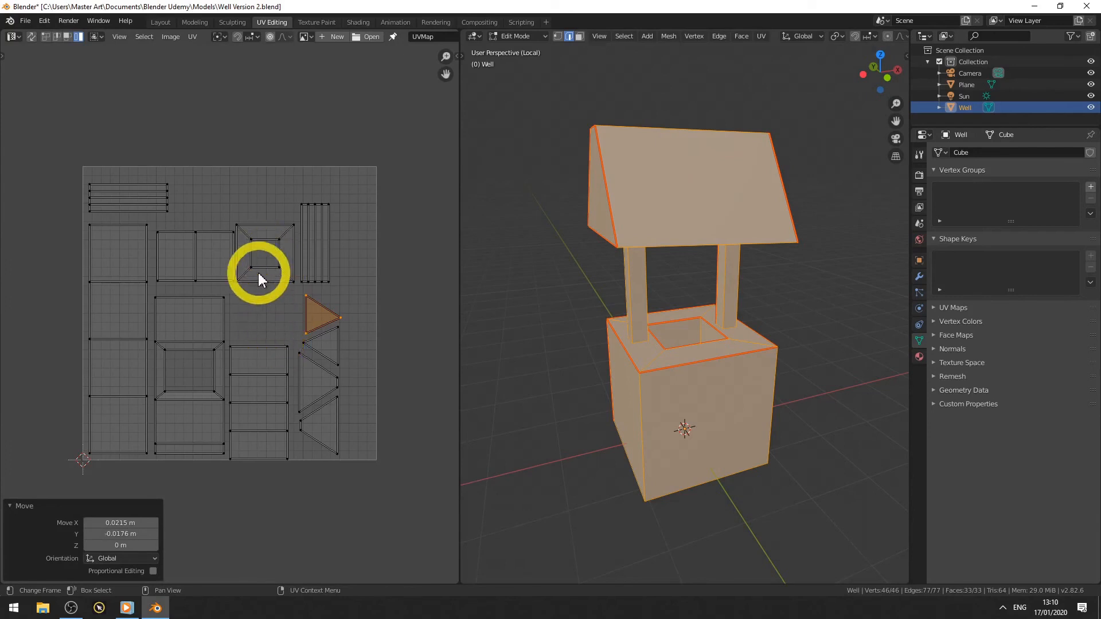
# - Move the square frame UV island down about 0.24 onto the upper end of the four-panel strip
pyautogui.click(258, 273)
pyautogui.press('g')
pyautogui.click(267, 344)
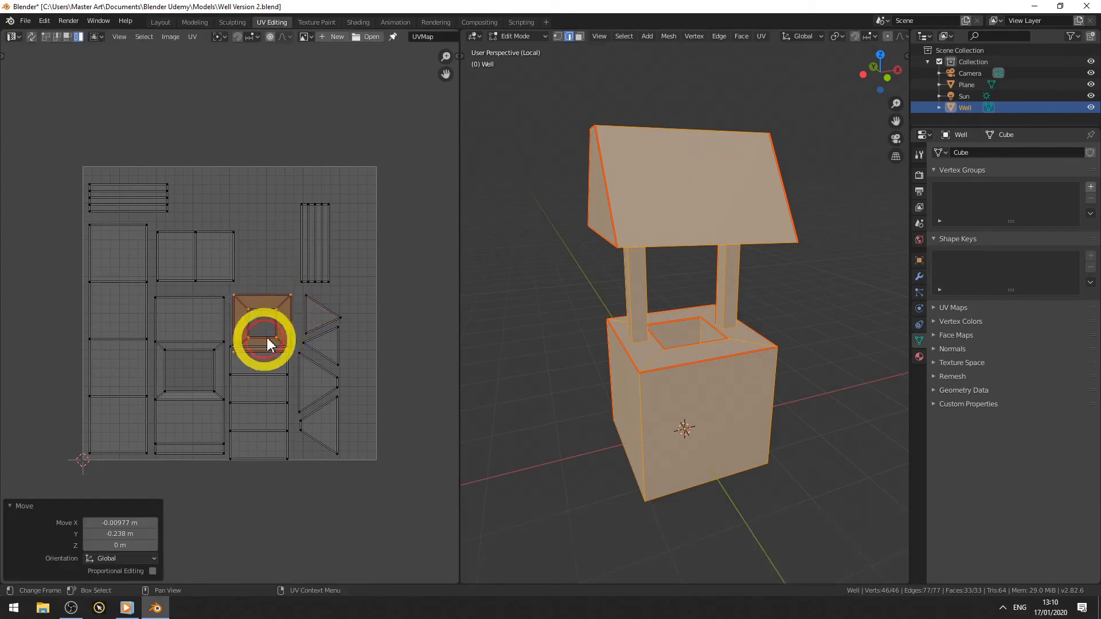
# - Scale the two-panel UV island to about 0.637 and place it just above the long framed roof island
pyautogui.click(201, 261)
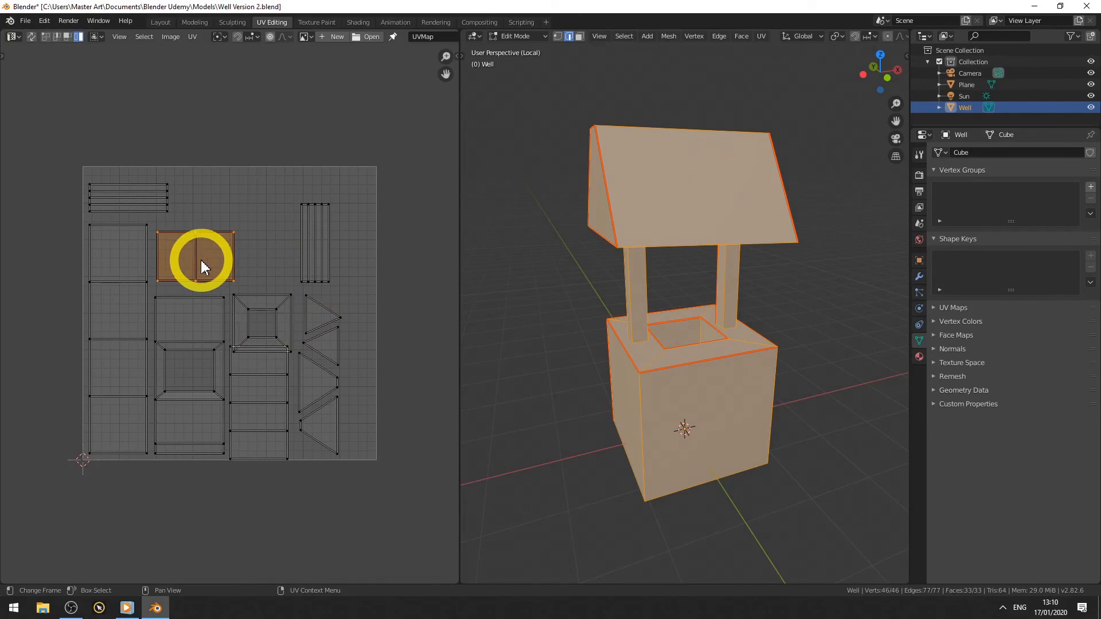
pyautogui.moveTo(675, 326); pyautogui.dragTo(657, 270, button='middle')
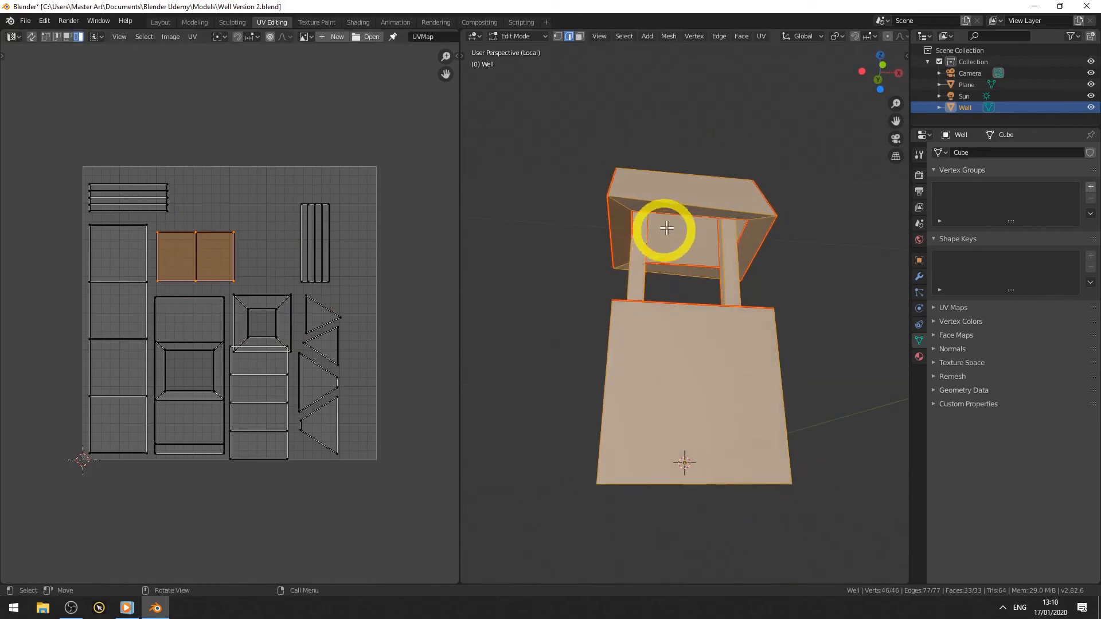
pyautogui.moveTo(213, 329); pyautogui.dragTo(216, 344, button='middle')
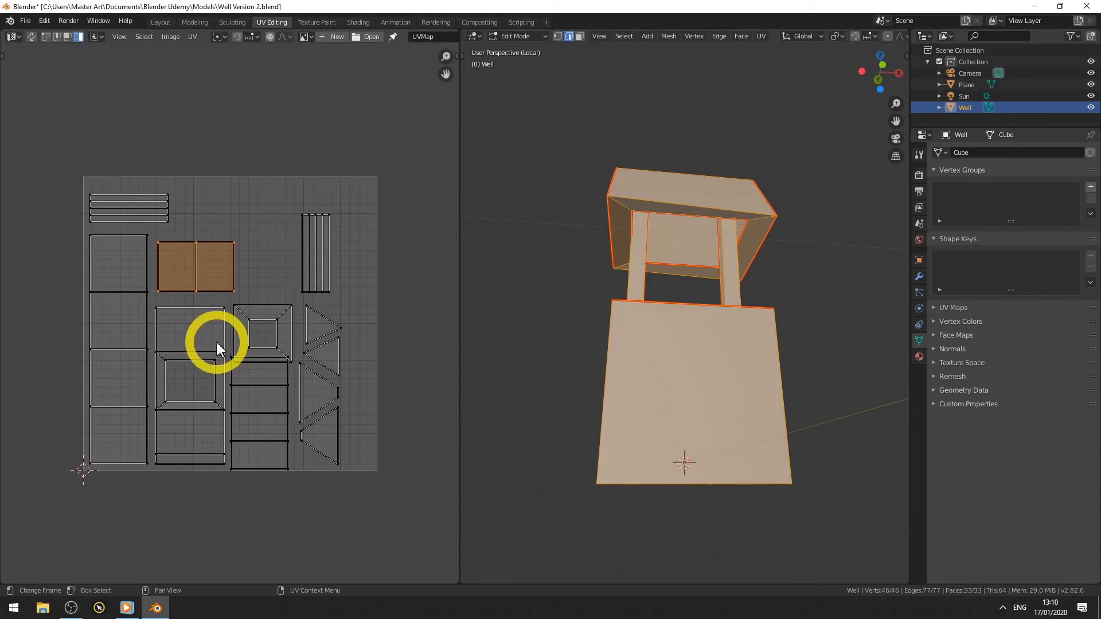
pyautogui.moveTo(705, 383); pyautogui.dragTo(742, 429, button='middle')
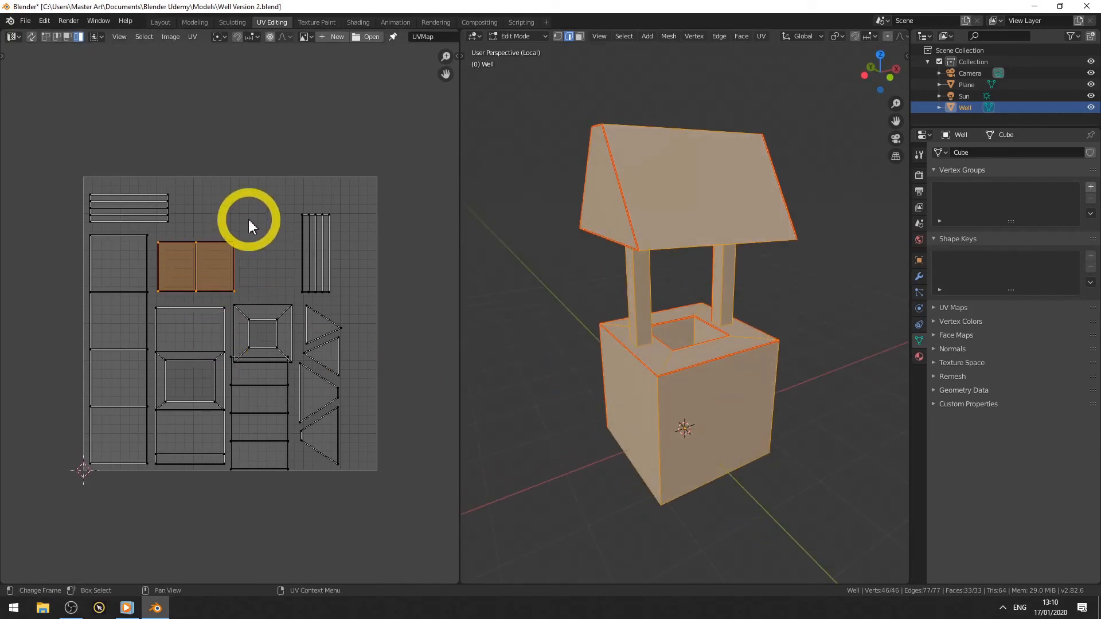
pyautogui.press('s')
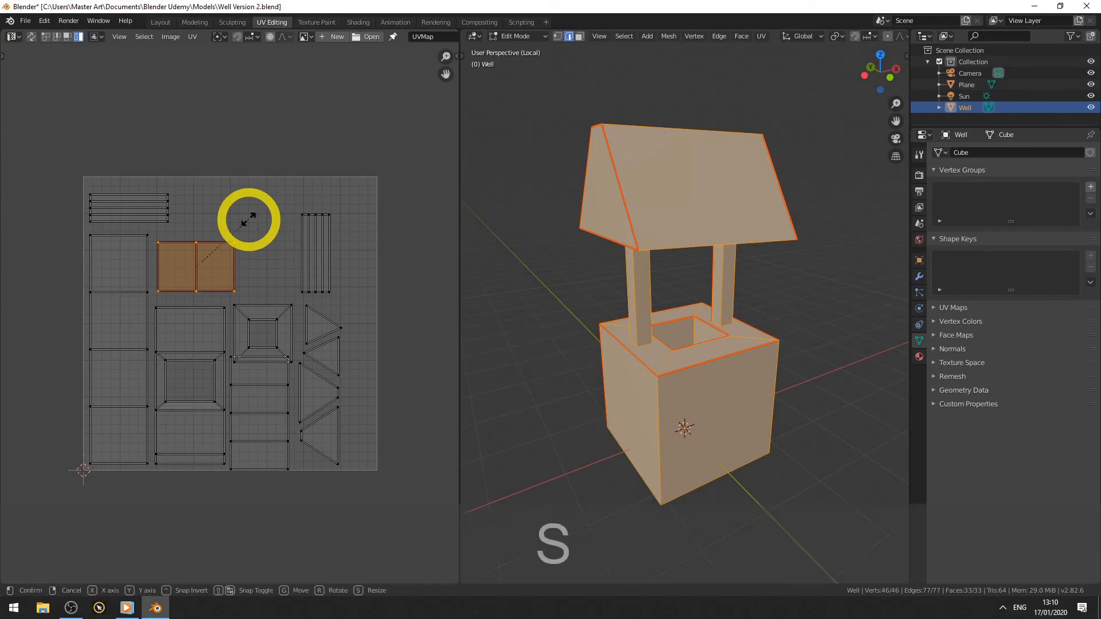
pyautogui.click(220, 257)
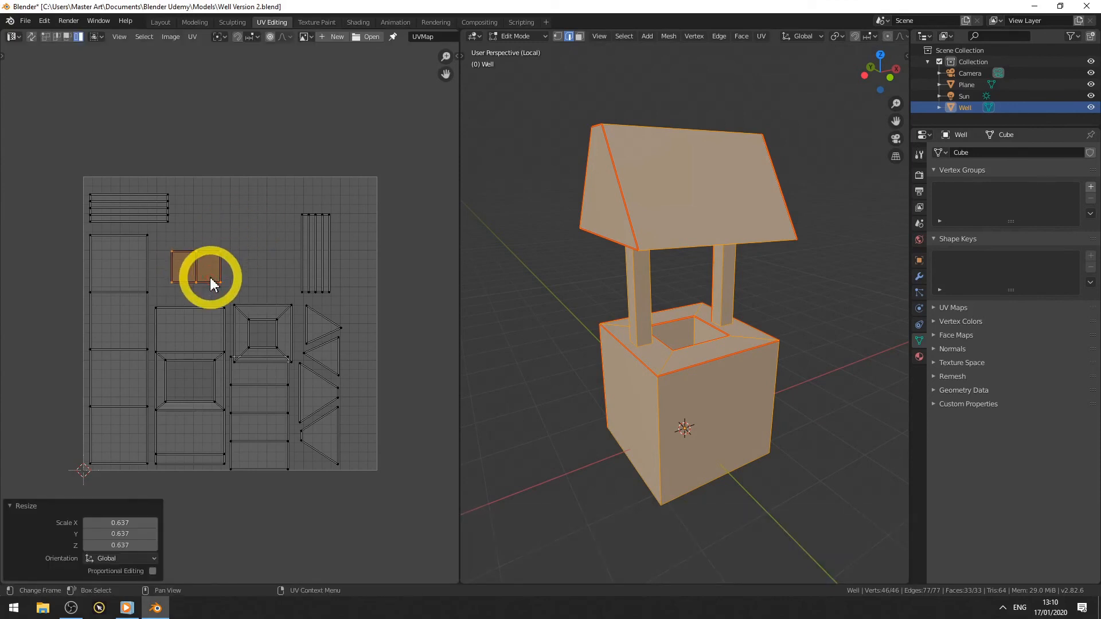
pyautogui.press('g')
pyautogui.click(196, 294)
# - Raise the square frame UV island clear of the four-panel strip, then lift the strip about 0.02 to sit just below it
pyautogui.click(237, 346)
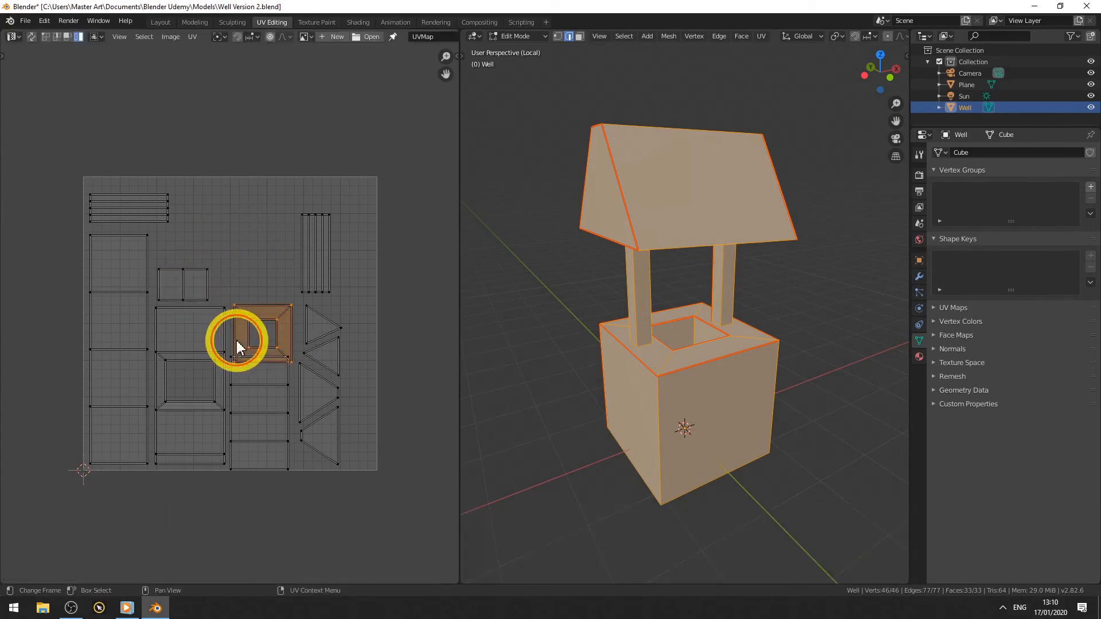
pyautogui.press('g')
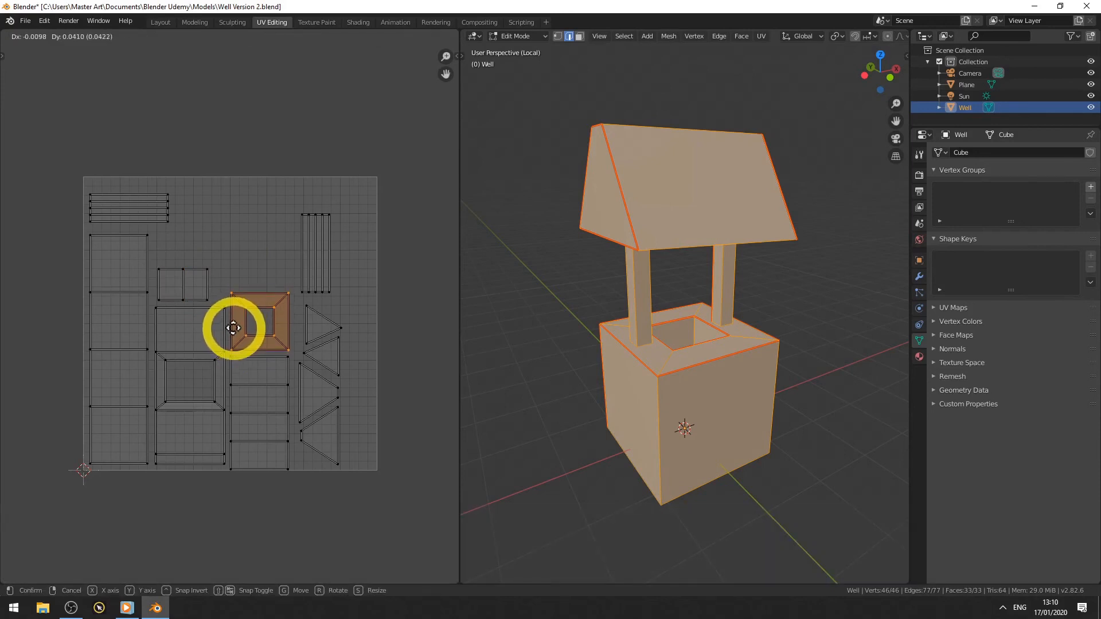
pyautogui.click(233, 323)
pyautogui.click(241, 367)
pyautogui.press('g')
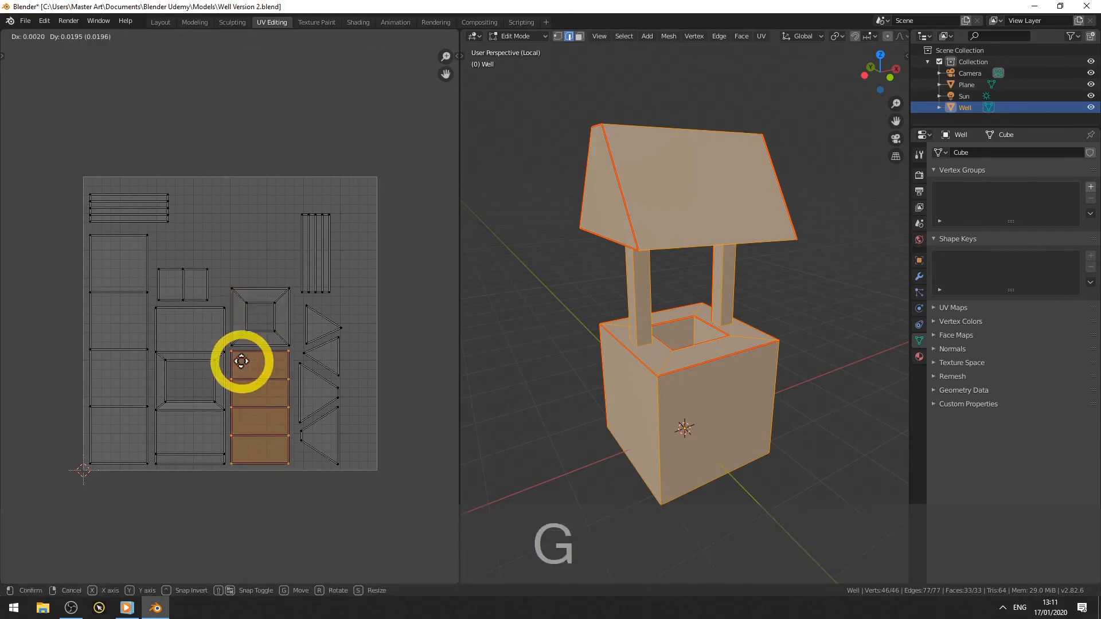
pyautogui.click(246, 345)
pyautogui.click(256, 324)
# - Move the horizontal post strip island from the UV square's upper-left corner to just above the two-panel island
pyautogui.click(137, 201)
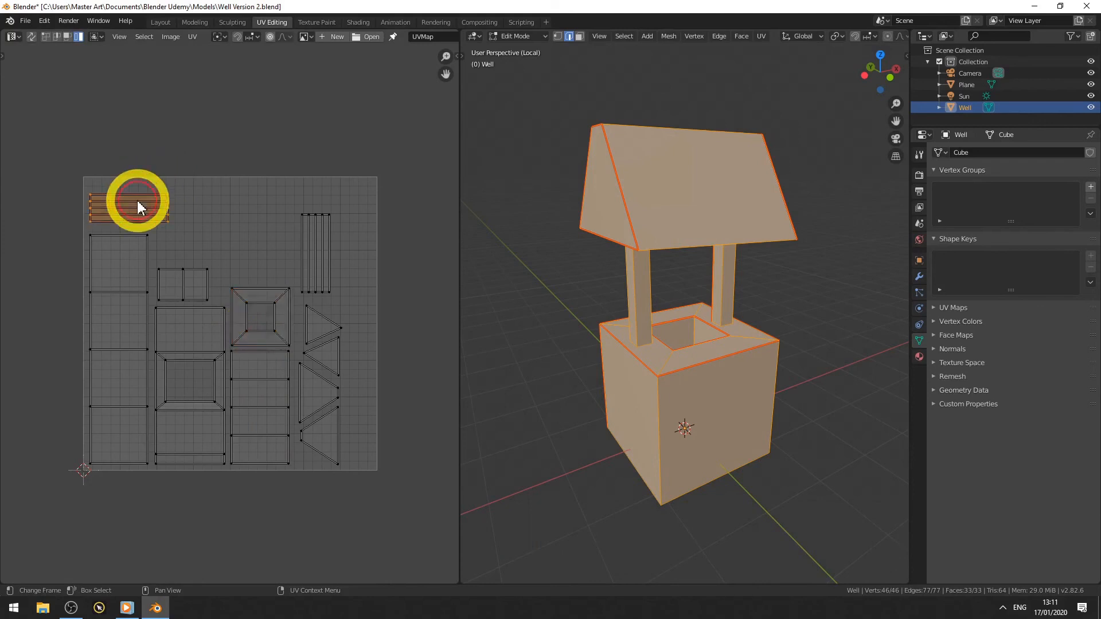
pyautogui.press('g')
pyautogui.click(202, 243)
# - Rotate the vertical post strip UV island by 90° and move it beside the horizontal post strip
pyautogui.click(320, 249)
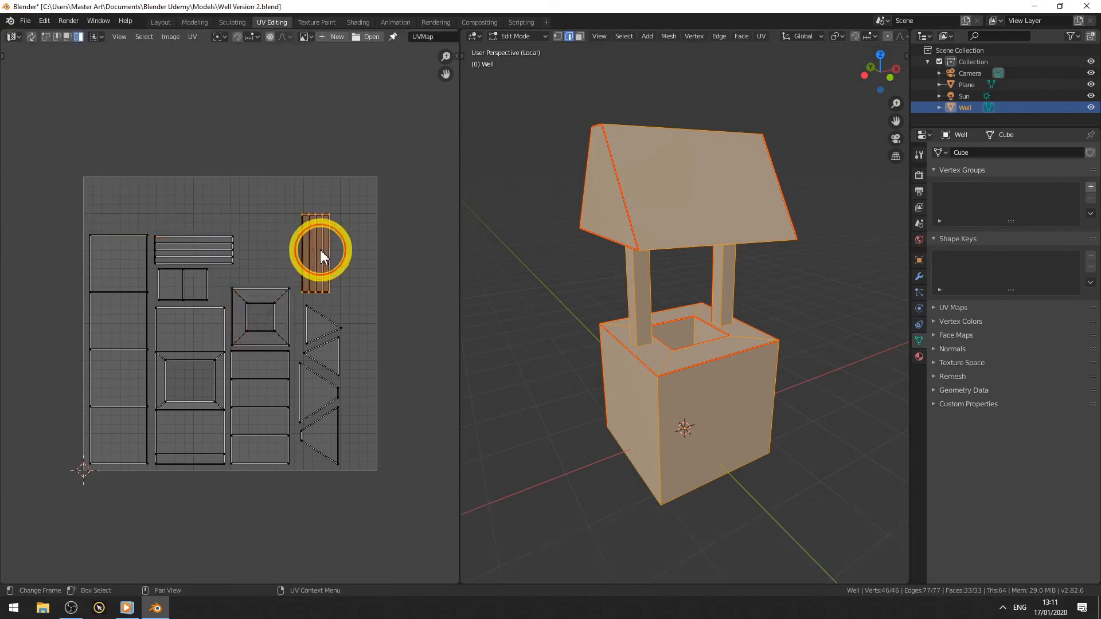
pyautogui.press('r')
pyautogui.press('KP_9')
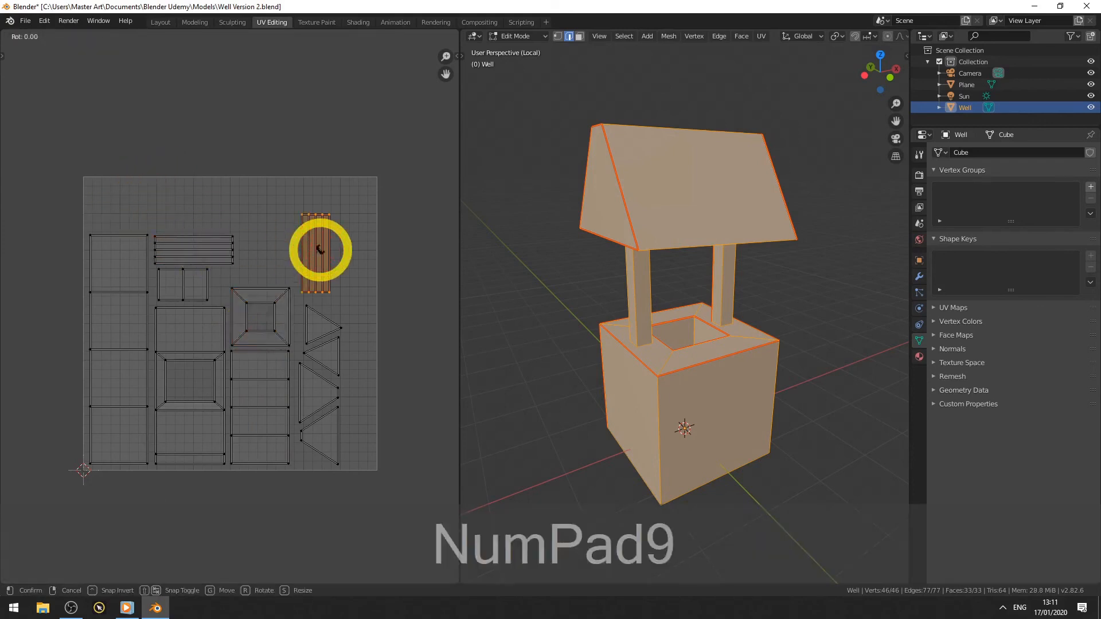
pyautogui.press('KP_0')
pyautogui.press('Return')
pyautogui.press('g')
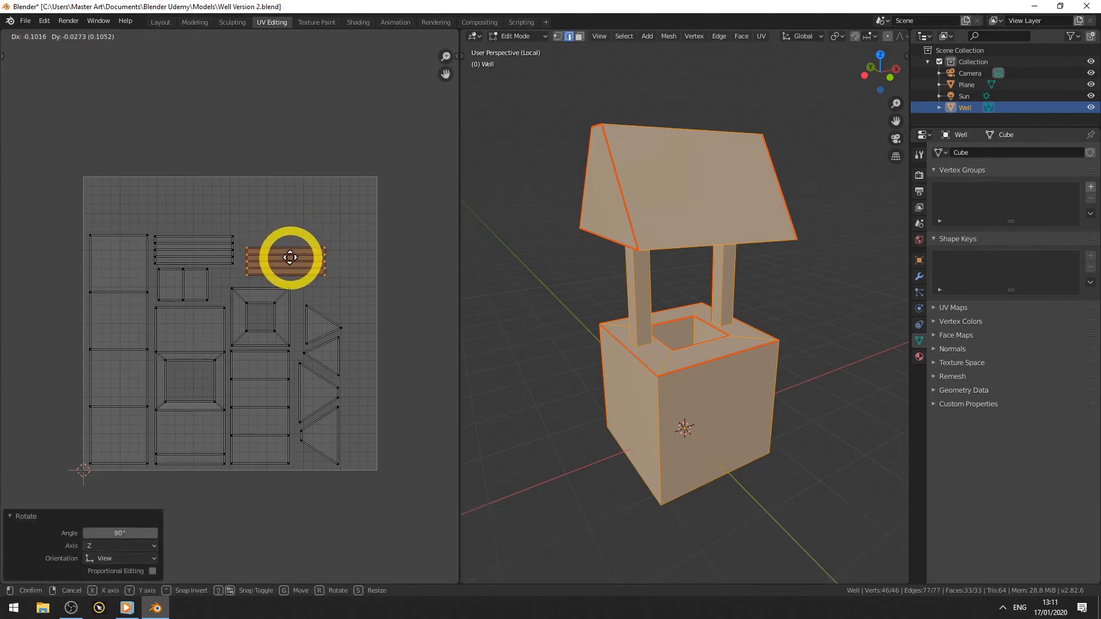
pyautogui.click(290, 258)
# - Line up the two horizontal post strip islands end to end, level with the upper edge of the tall four-panel island
pyautogui.click(175, 260)
pyautogui.press('g')
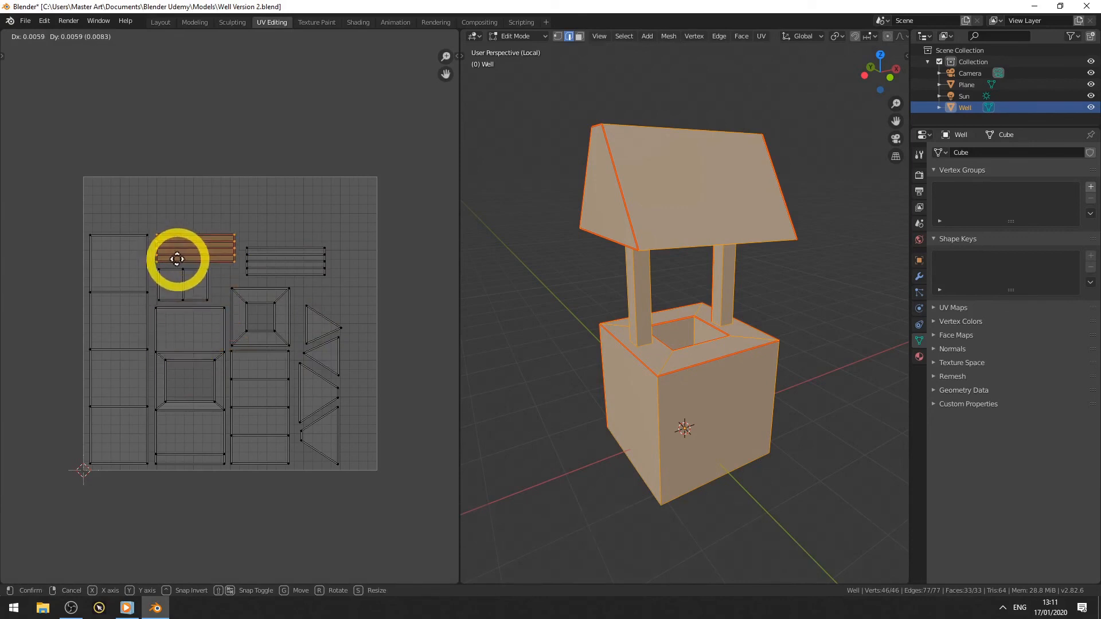
pyautogui.click(185, 265)
pyautogui.click(269, 260)
pyautogui.press('g')
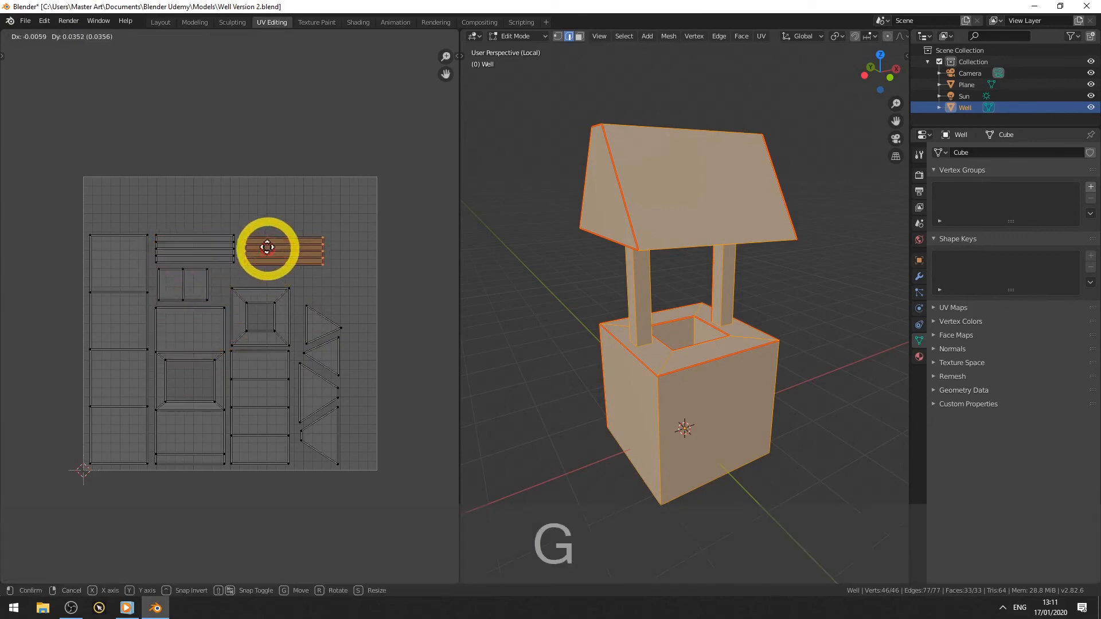
pyautogui.click(259, 246)
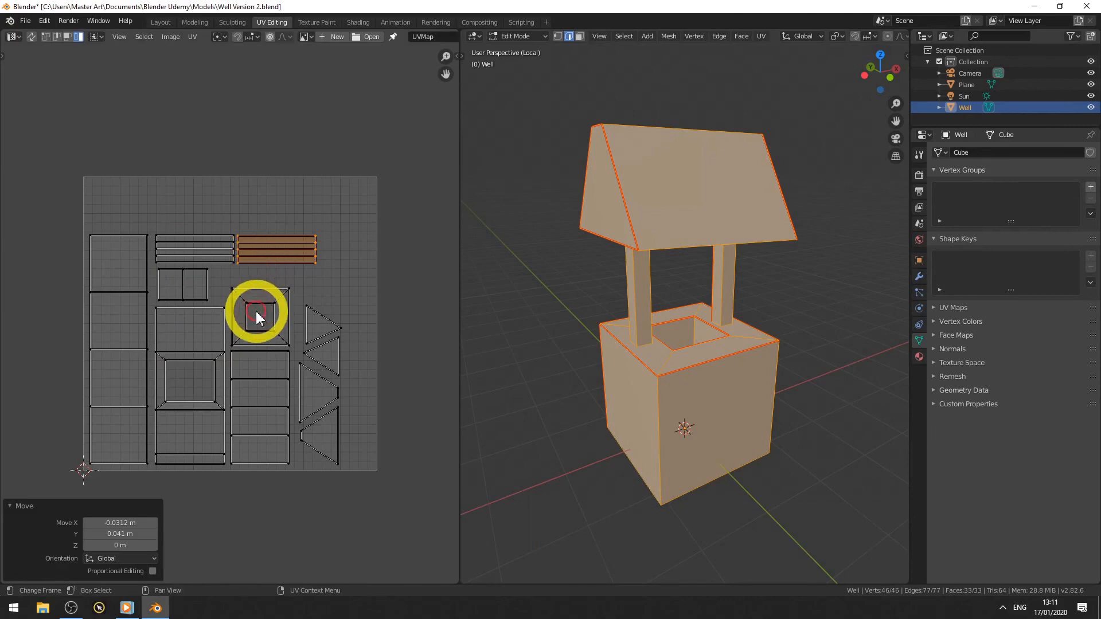
# - Scale the two-panel UV island to about 0.89 and keep it just above the long framed roof island
pyautogui.click(171, 291)
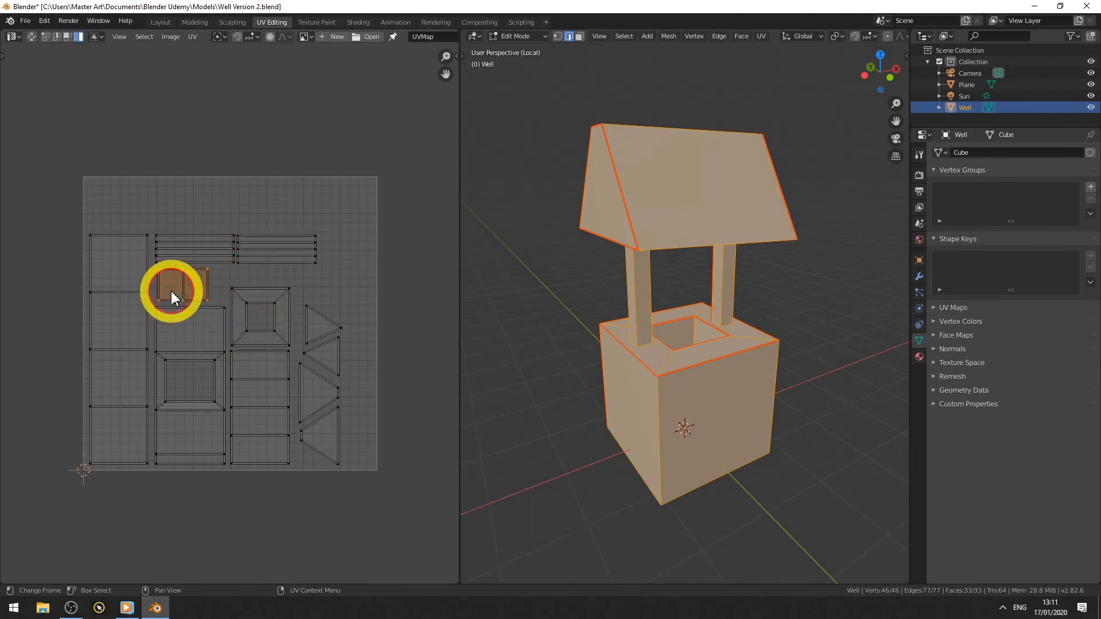
pyautogui.press('s')
pyautogui.click(118, 252)
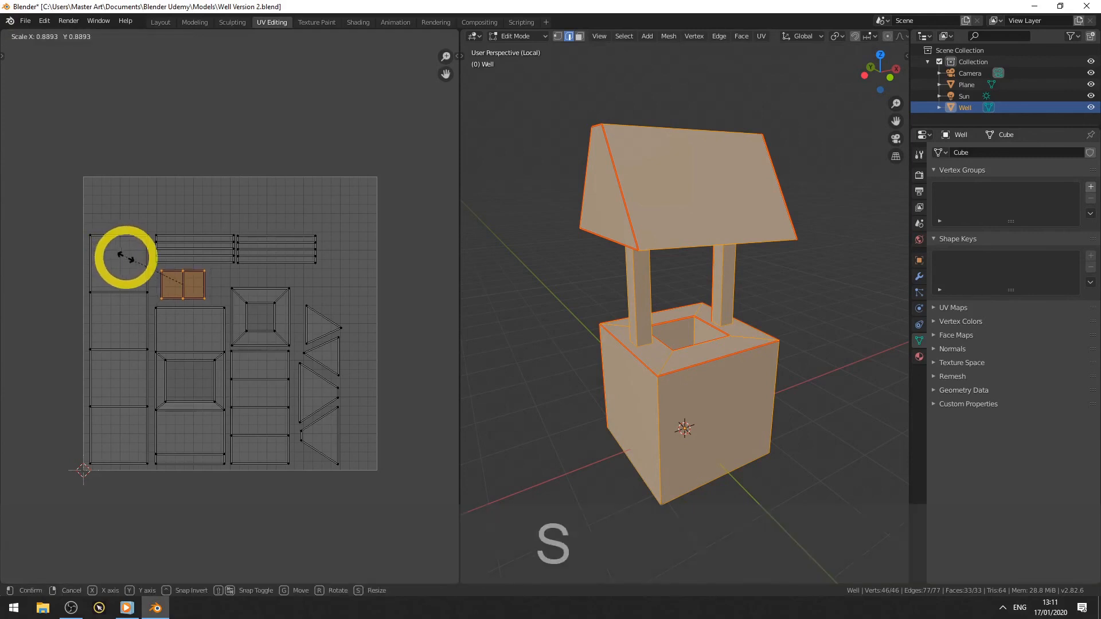
# - Lower both post strip islands together by about 0.02, closer to the two-panel island
pyautogui.click(170, 256)
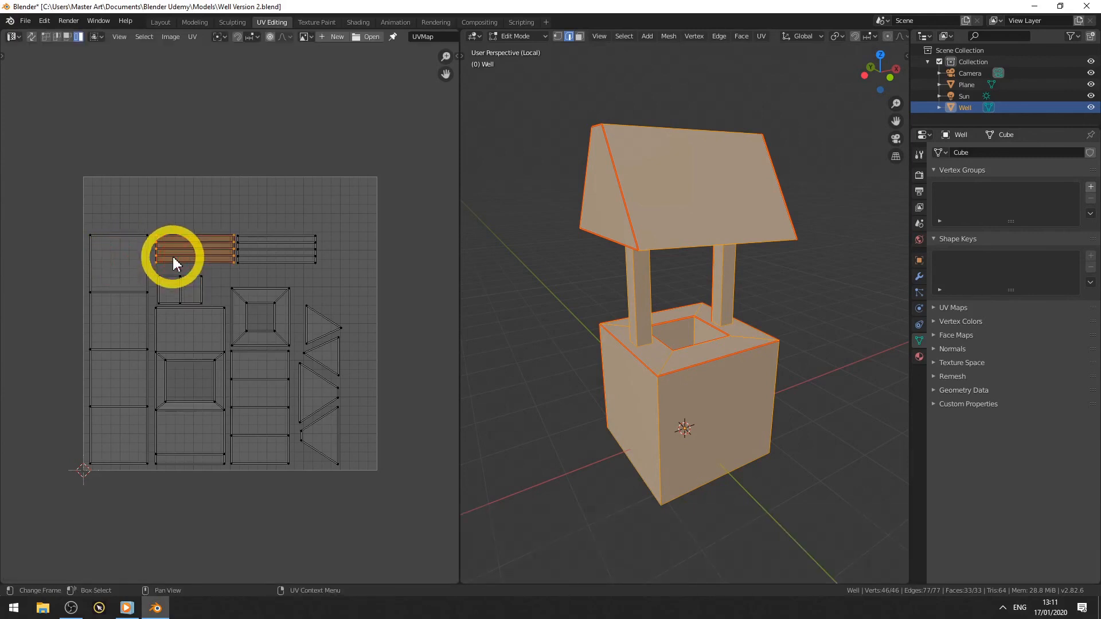
pyautogui.keyDown('shift'); pyautogui.click(282, 257); pyautogui.keyUp('shift')
pyautogui.hotkey('shift', 'g')
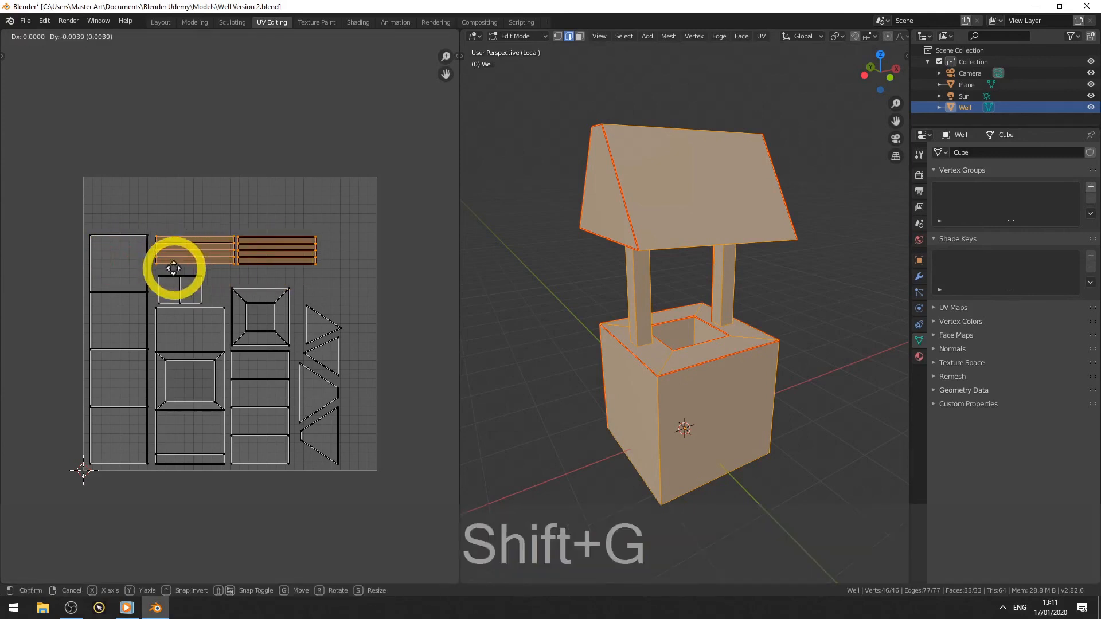
pyautogui.click(175, 273)
# - Spread the four triangular UV islands apart vertically so that they have clear gaps between them
pyautogui.click(301, 350)
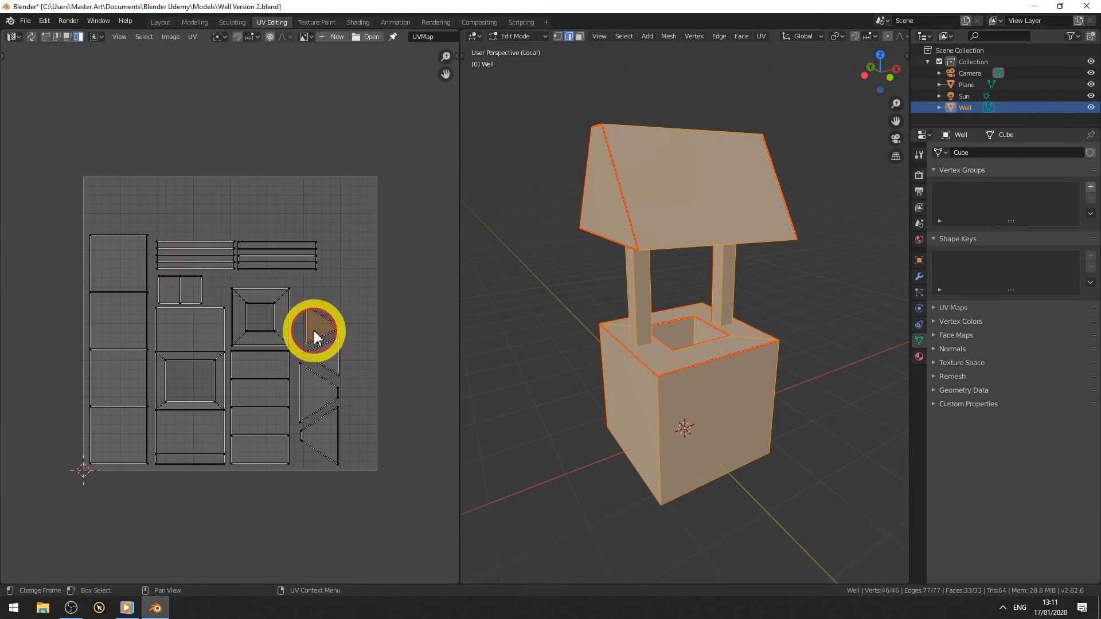
pyautogui.press('g')
pyautogui.click(323, 346)
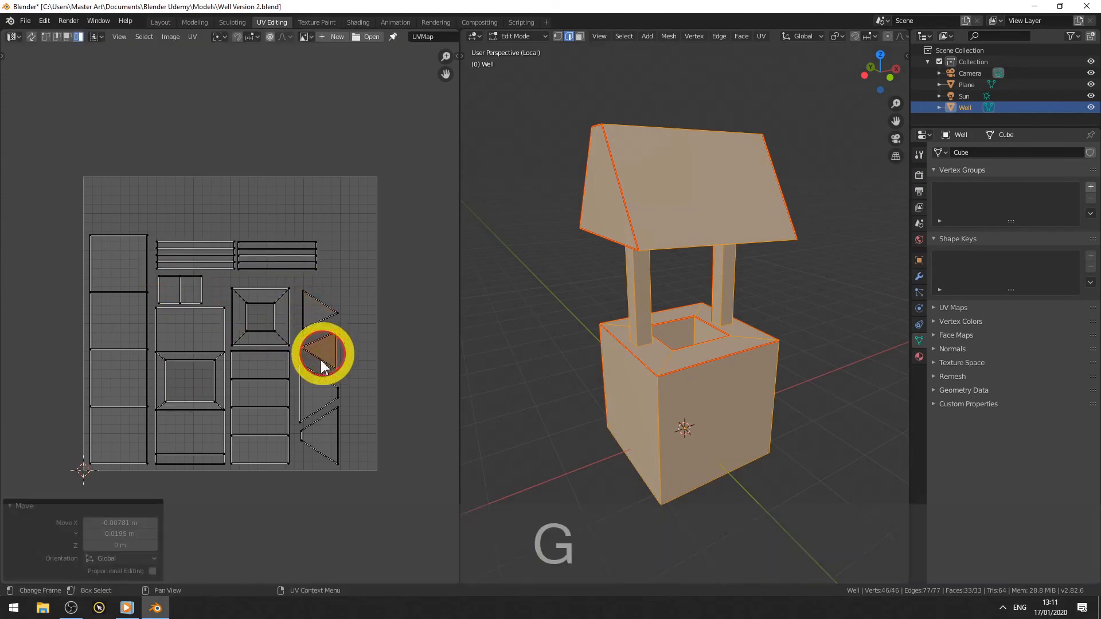
pyautogui.click(313, 408)
pyautogui.press('g')
pyautogui.click(315, 419)
pyautogui.click(321, 436)
pyautogui.press('g')
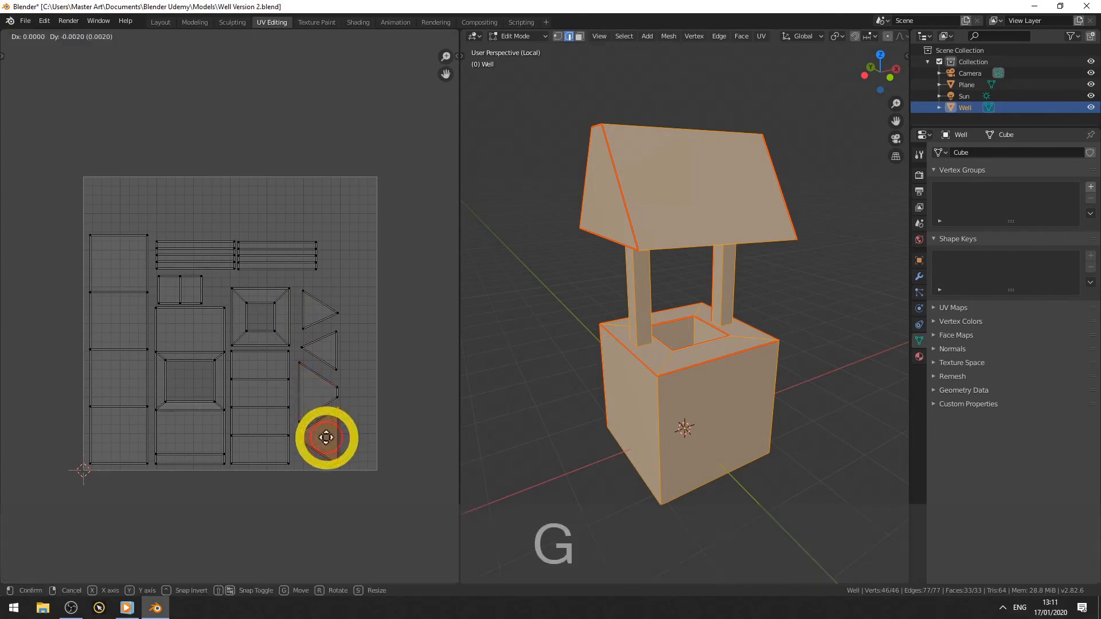
pyautogui.click(327, 445)
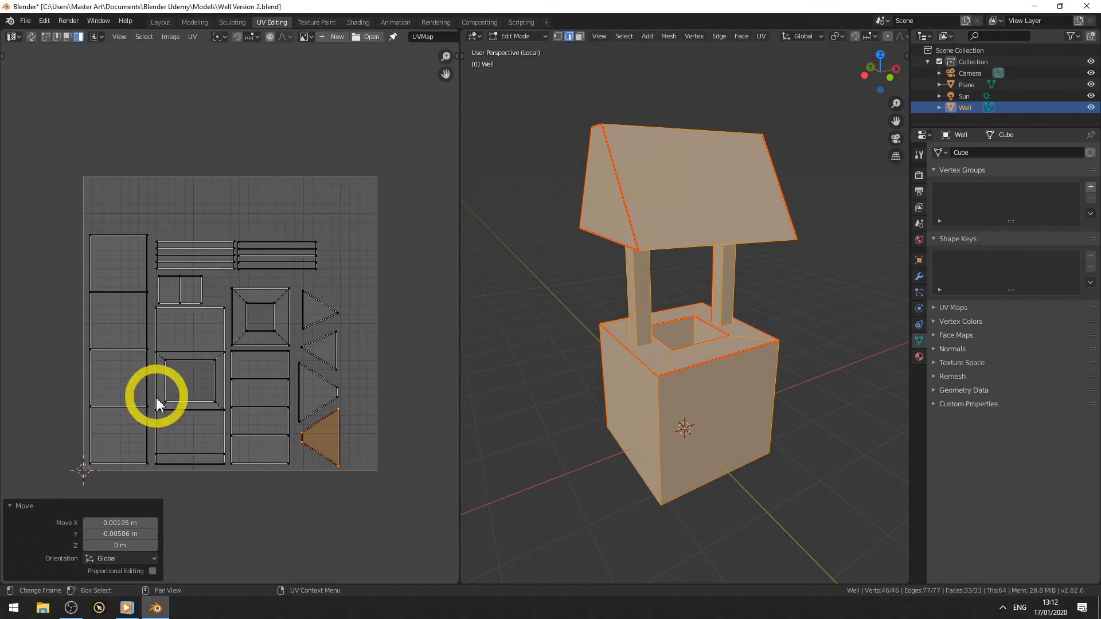
# - Scale all UV islands by about 1.129 around the 2D cursor and move them up about 0.02 inside the UV square
pyautogui.press('.')
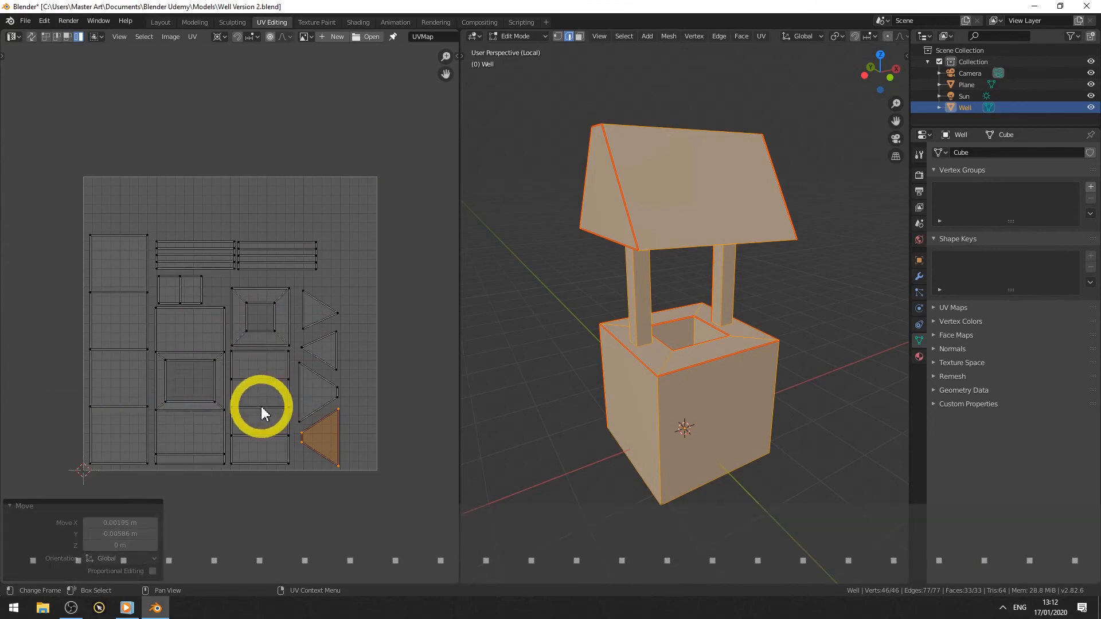
pyautogui.press('.')
pyautogui.click(353, 405)
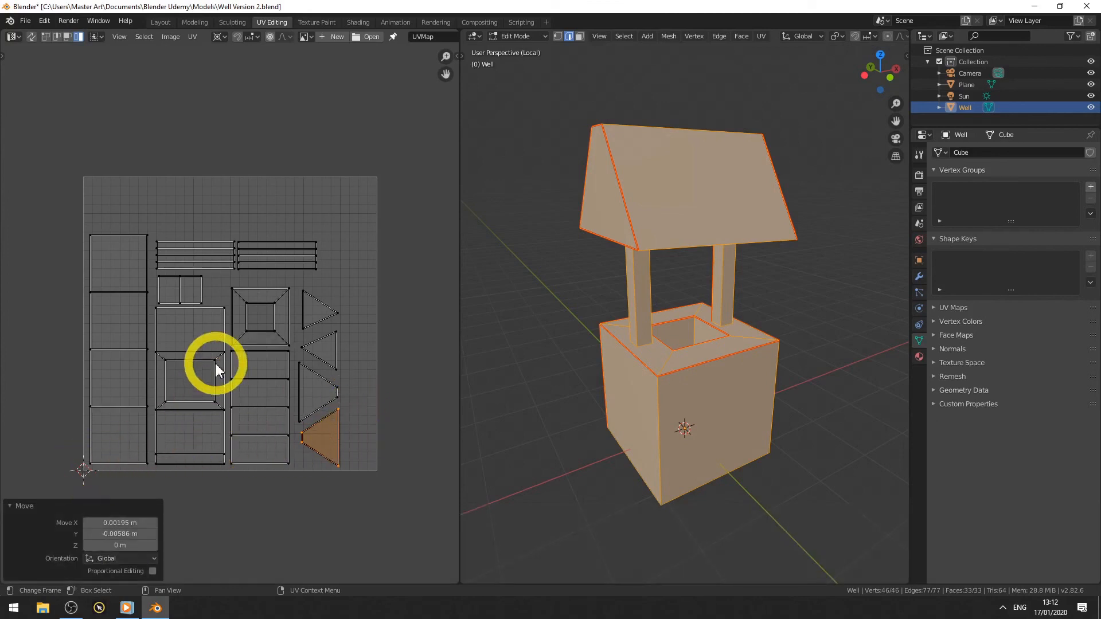
pyautogui.press('a')
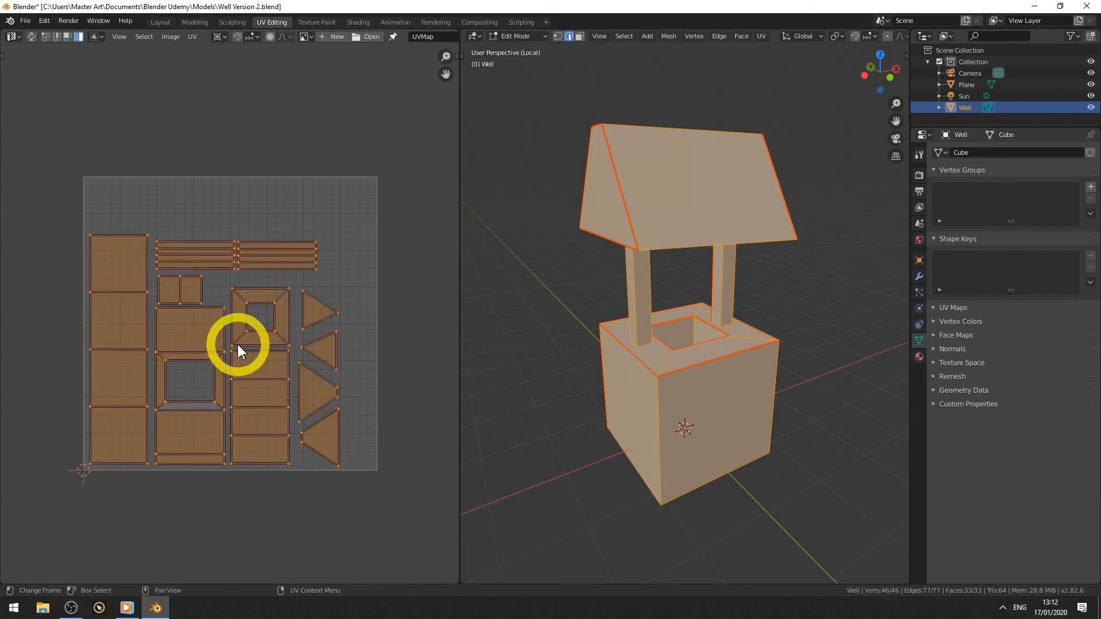
pyautogui.press('s')
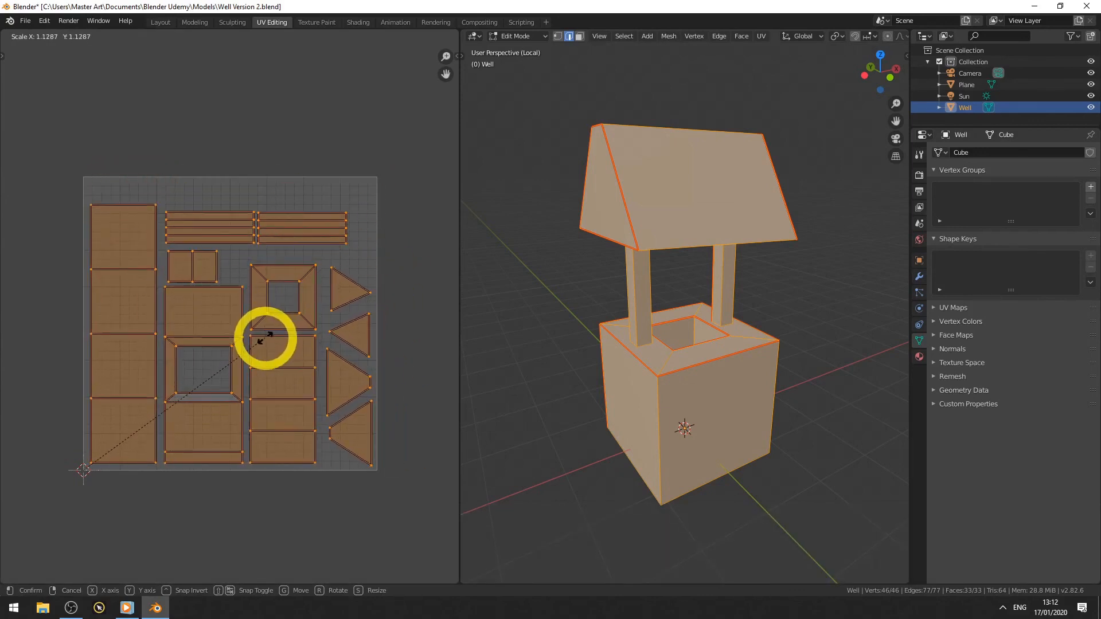
pyautogui.click(265, 338)
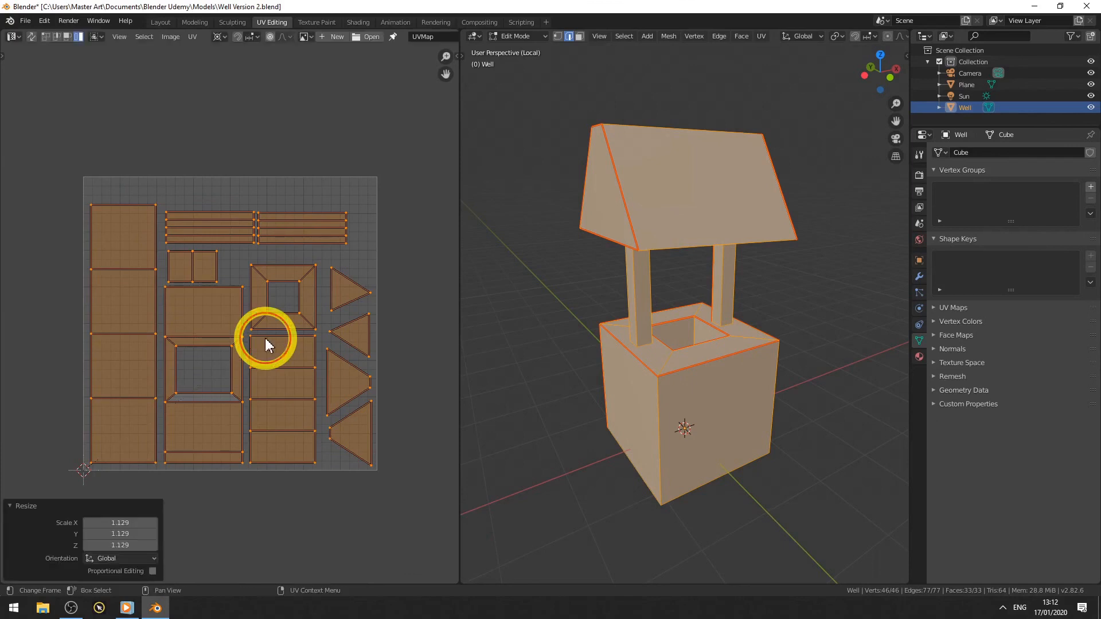
pyautogui.press('g')
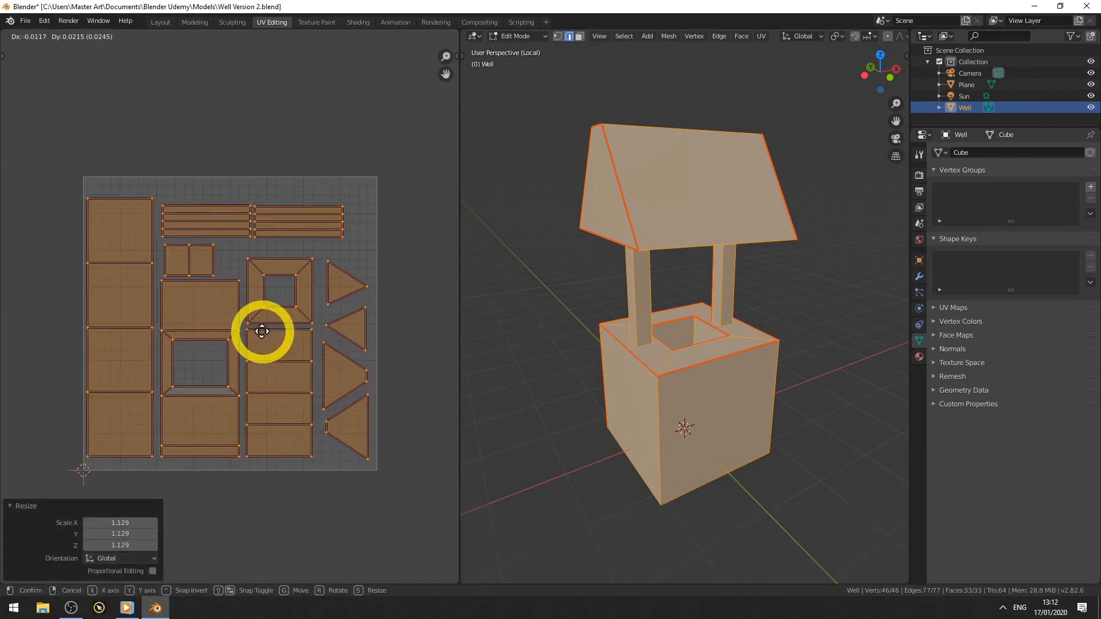
pyautogui.click(266, 329)
# - Nudge the two lowest triangular UV islands slightly inward, away from the right edge of the UV square
pyautogui.click(344, 434)
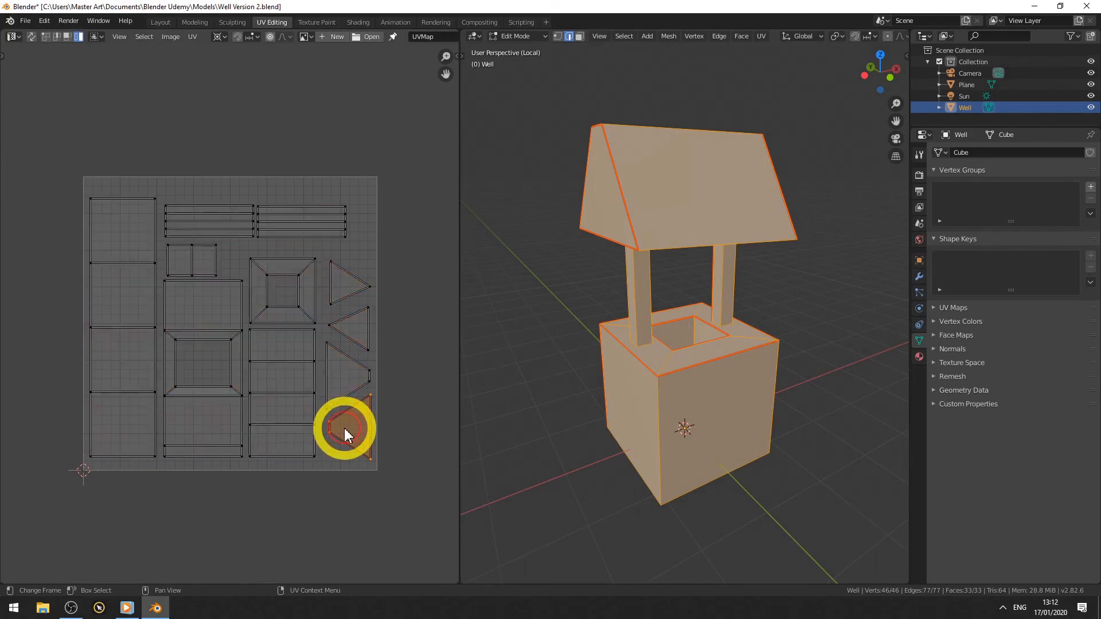
pyautogui.press('g')
pyautogui.click(339, 433)
pyautogui.click(345, 378)
pyautogui.press('g')
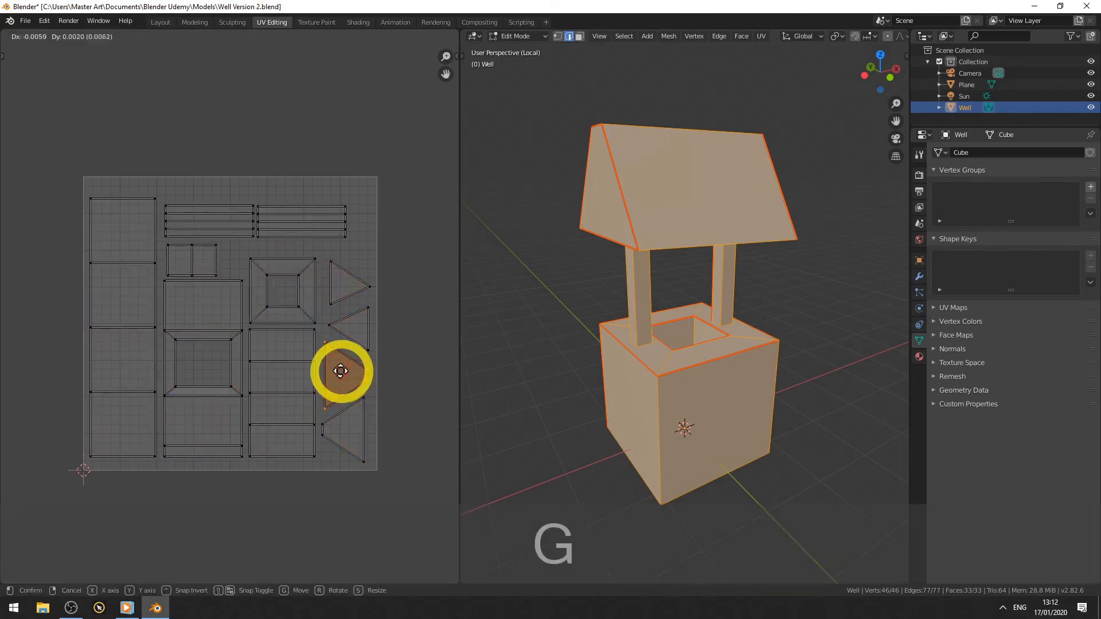
pyautogui.click(339, 374)
pyautogui.click(332, 422)
pyautogui.press('g')
pyautogui.click(337, 426)
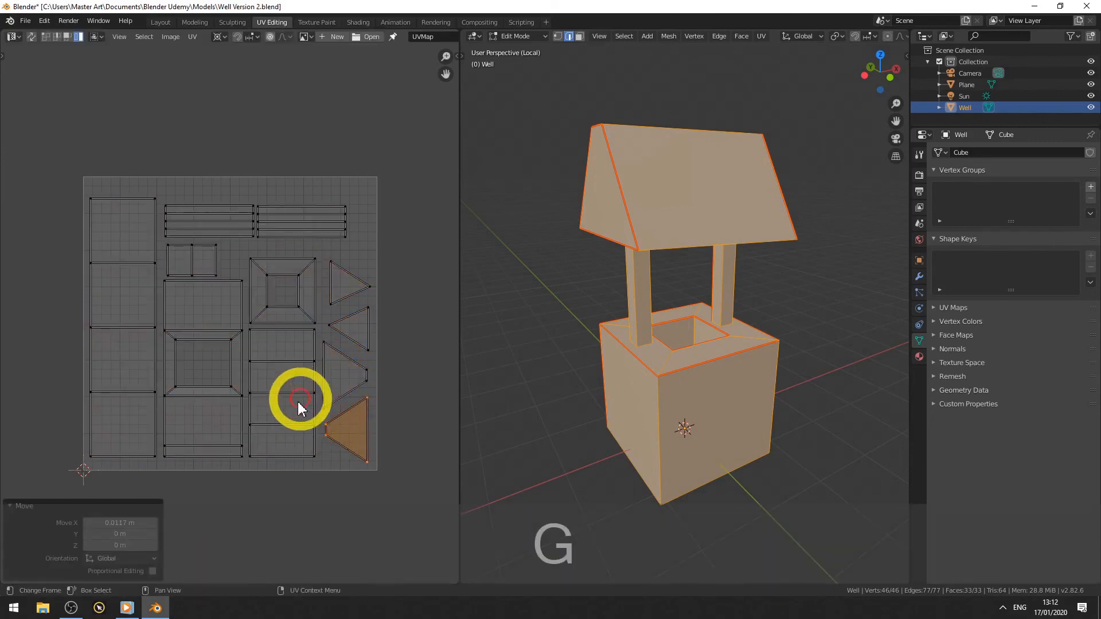
# - Set the UV pivot point to Individual Origins and move the right-hand post strip about 0.031 along positive X
pyautogui.press('.')
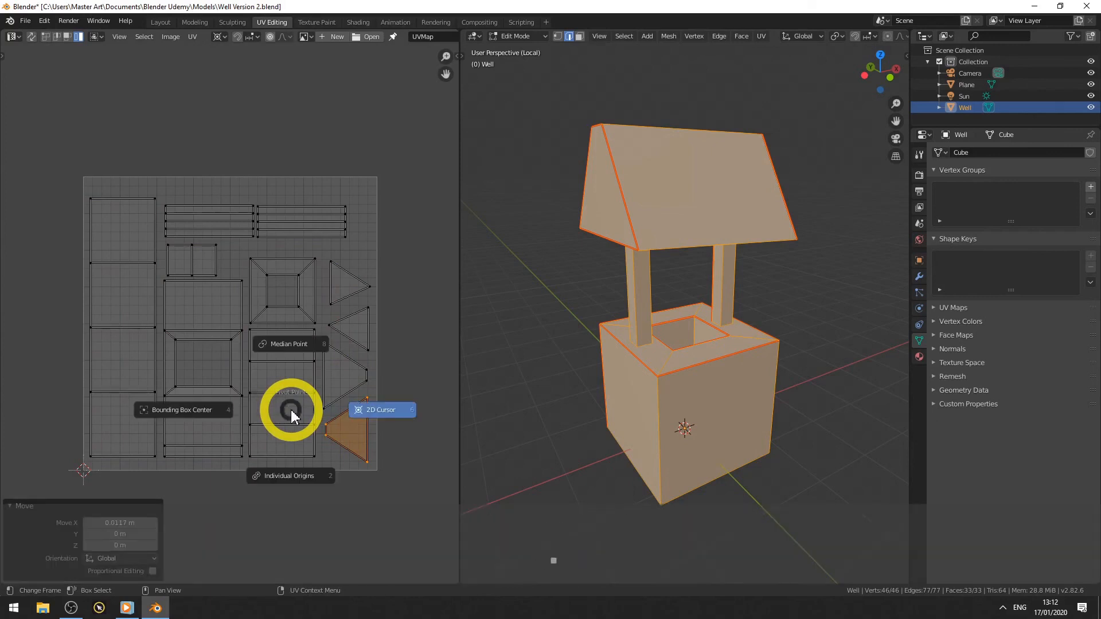
pyautogui.click(279, 474)
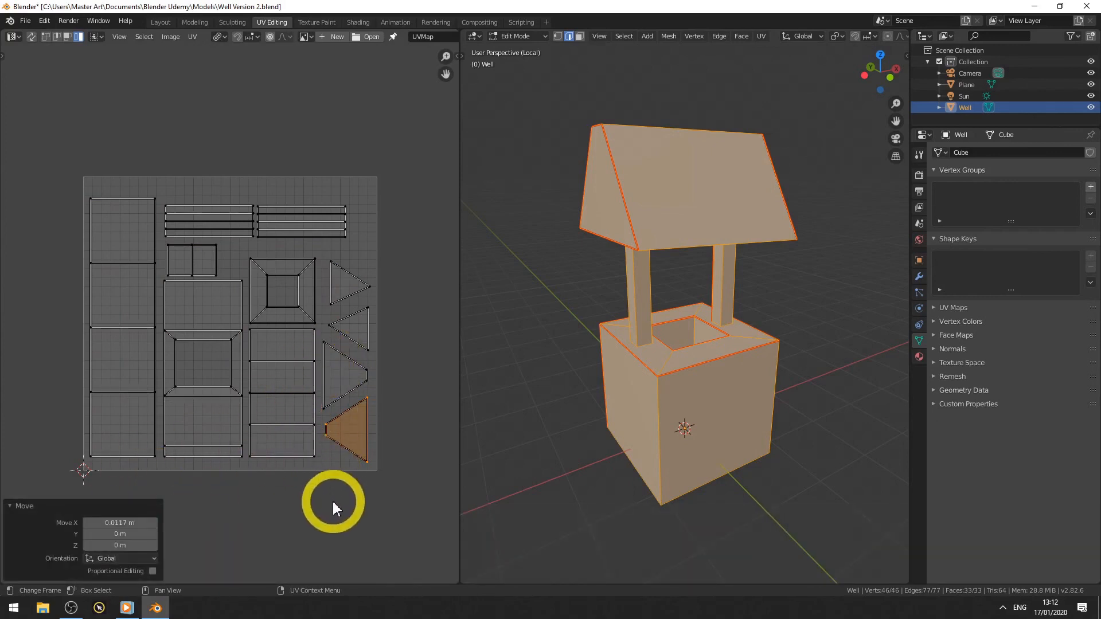
pyautogui.click(309, 242)
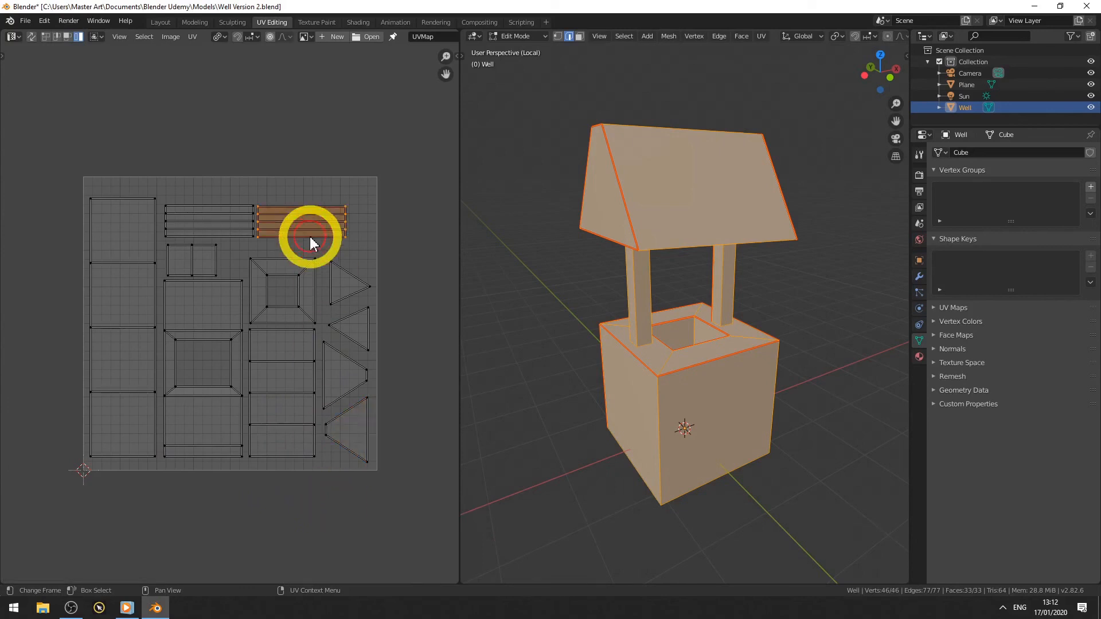
pyautogui.press('g')
pyautogui.click(319, 241)
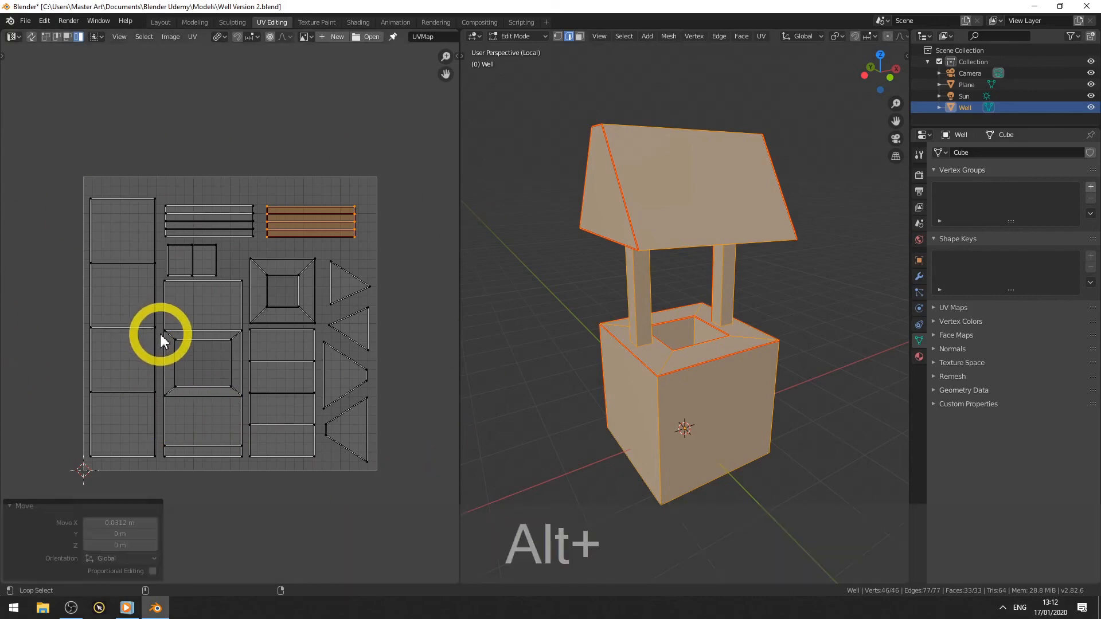
# - Deselect all UV islands and save the Blender file
pyautogui.hotkey('alt', 'a')
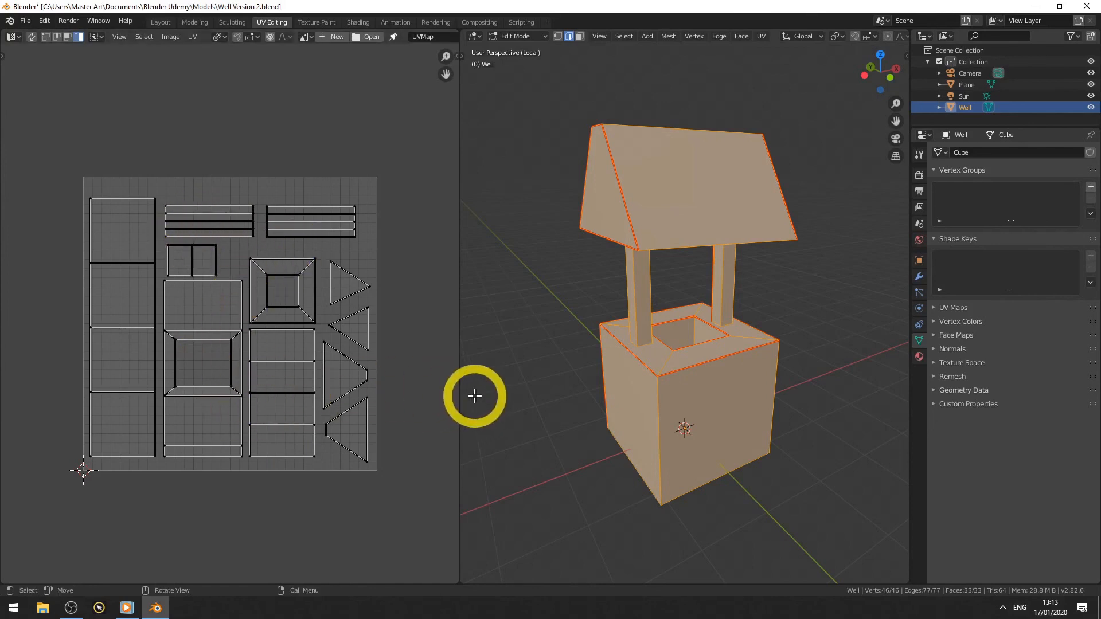
pyautogui.press('ctrl')
pyautogui.hotkey('ctrl', 's')
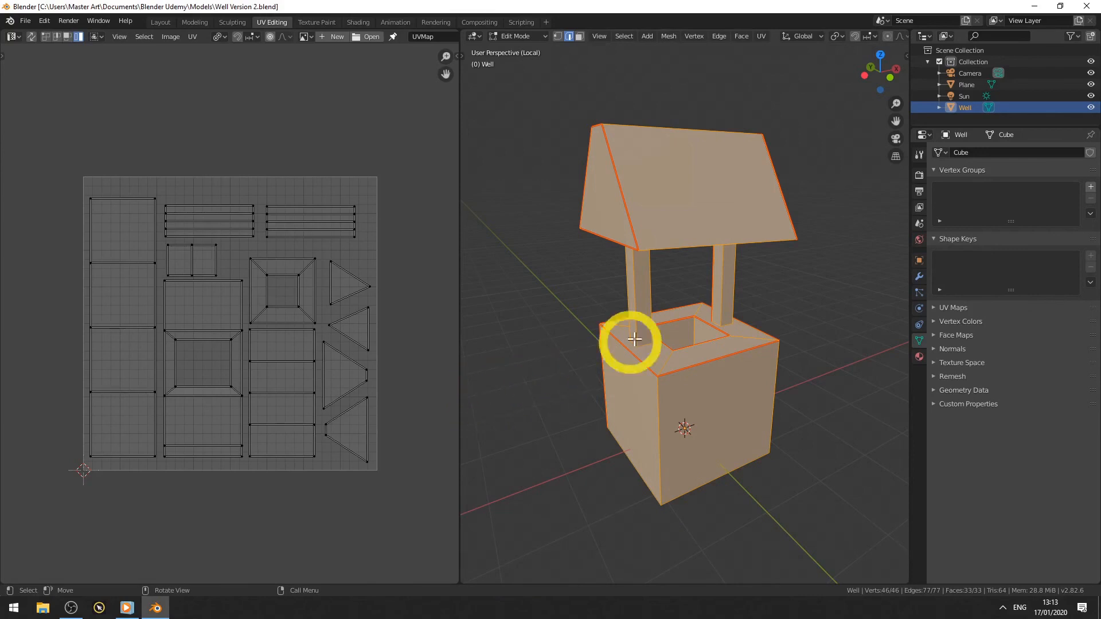
pyautogui.moveTo(662, 293); pyautogui.dragTo(604, 317, button='middle')
pyautogui.hotkey('alt', 'a')
pyautogui.press('a')
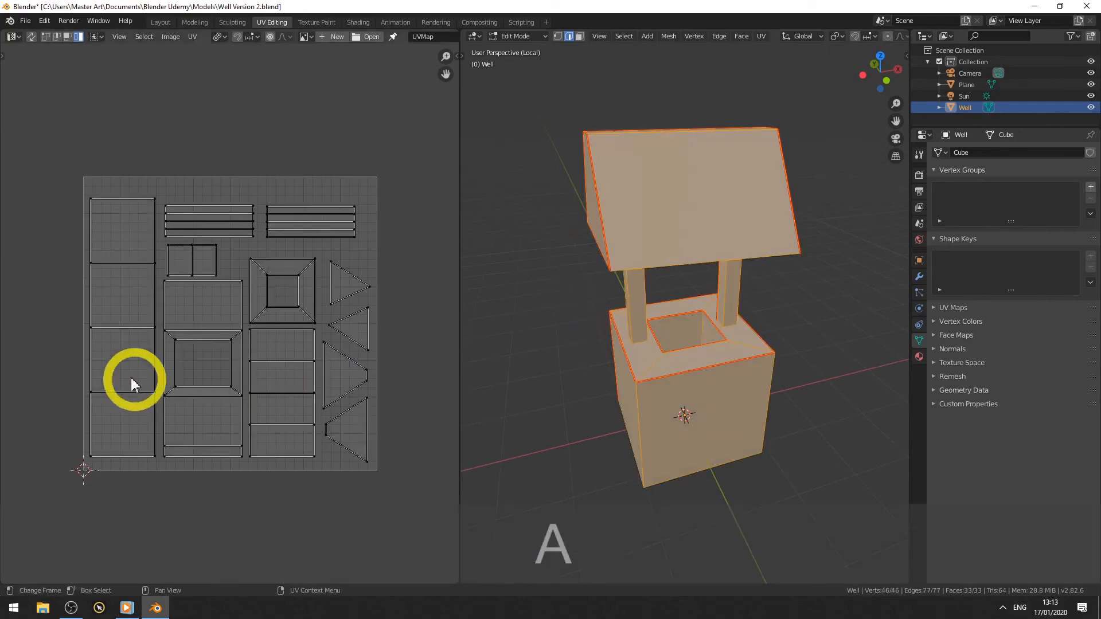
pyautogui.moveTo(533, 324); pyautogui.dragTo(567, 337, button='middle')
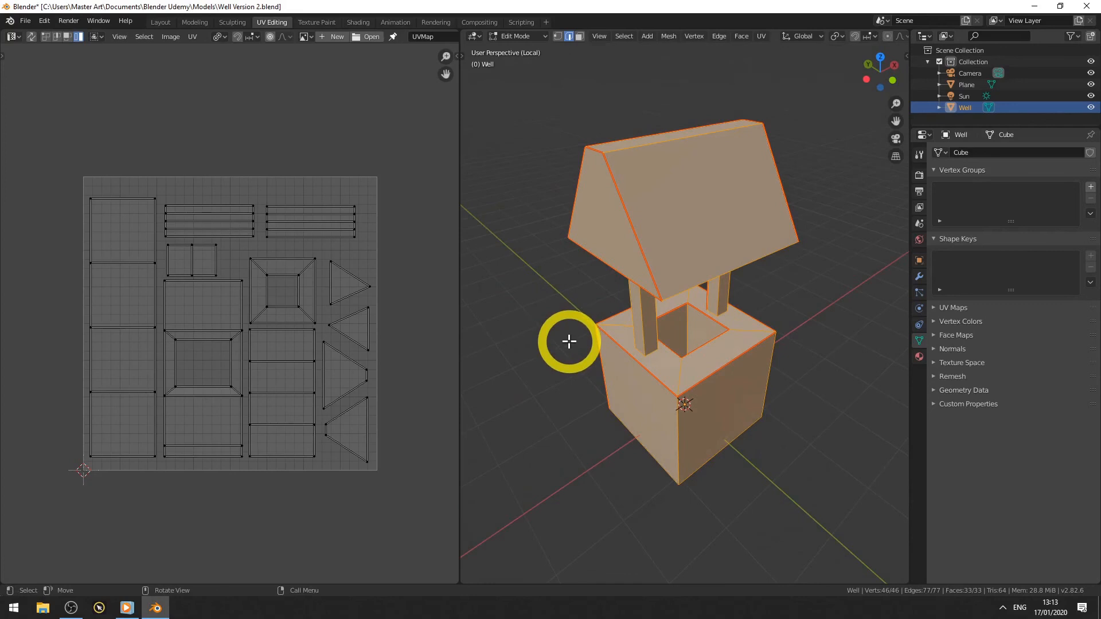
pyautogui.moveTo(568, 342); pyautogui.dragTo(564, 316, button='middle')
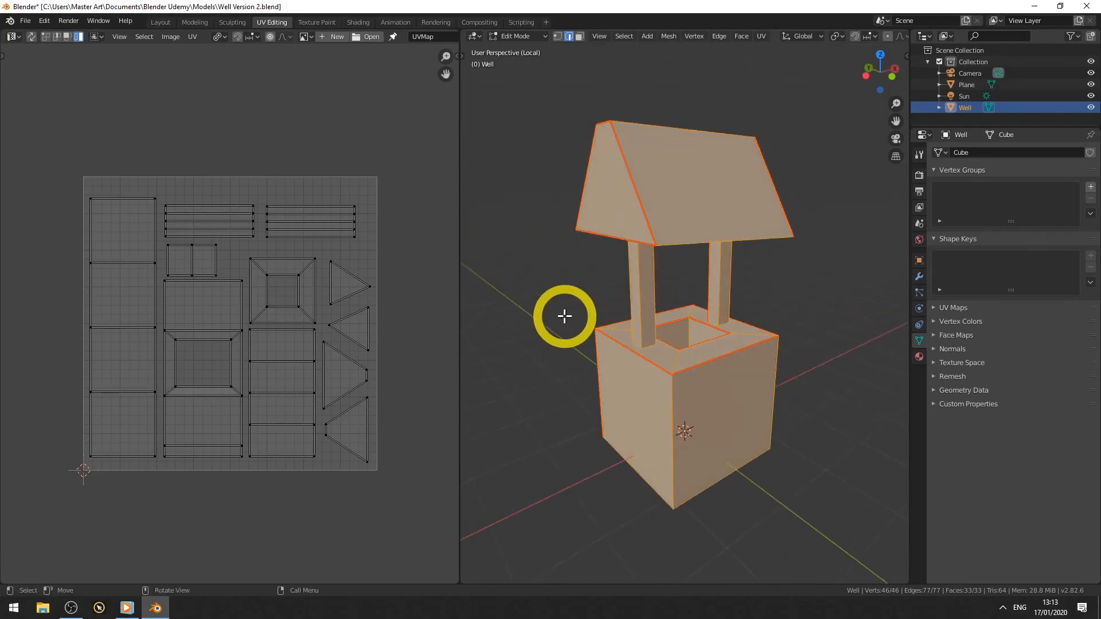